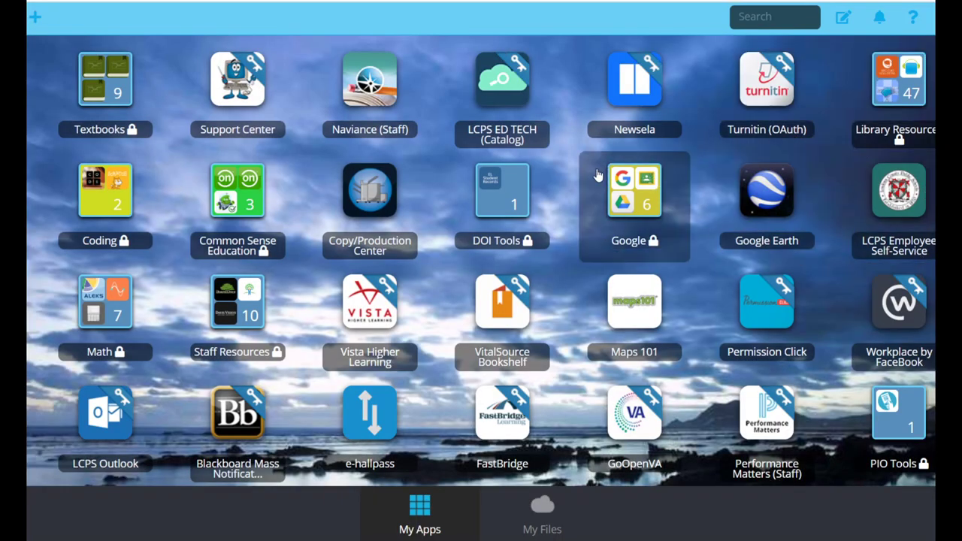
# - Open Google Classroom from the Google app folder and sign in with the school account by entering the account password
pyautogui.click(640, 234)
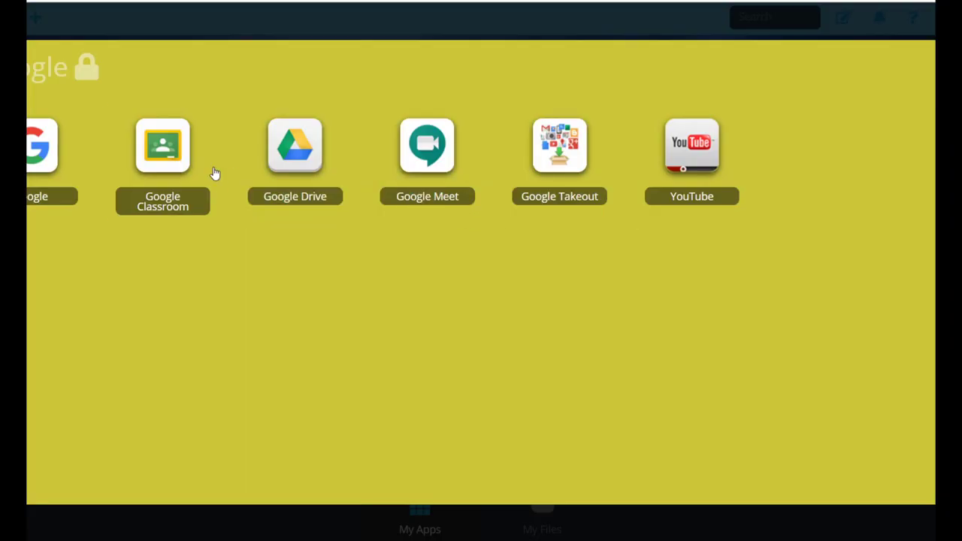
pyautogui.click(131, 174)
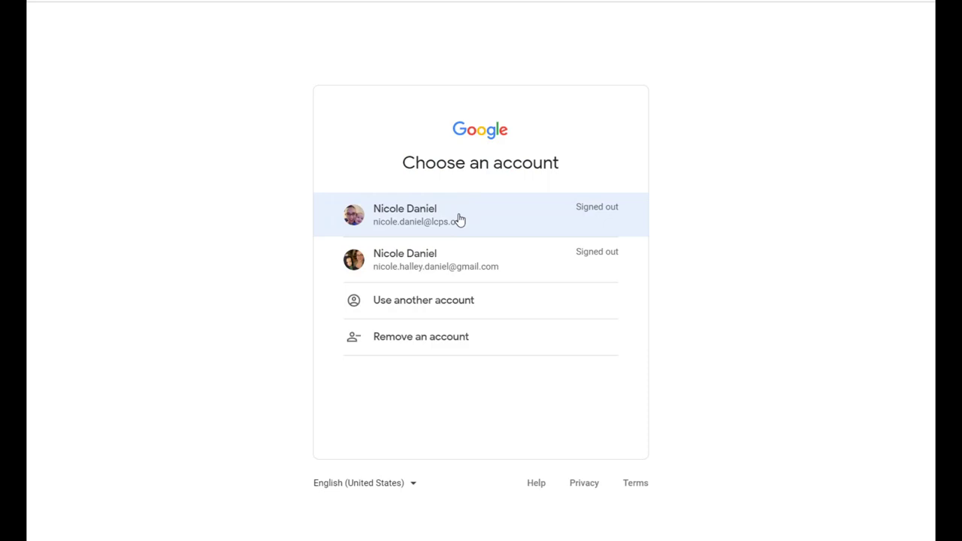
pyautogui.click(458, 218)
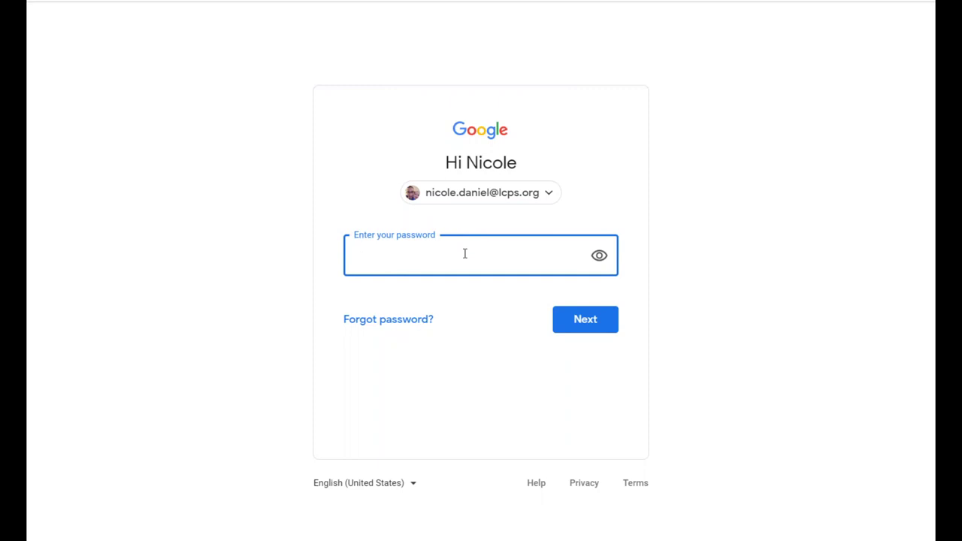
pyautogui.write('**')
pyautogui.press('Return')
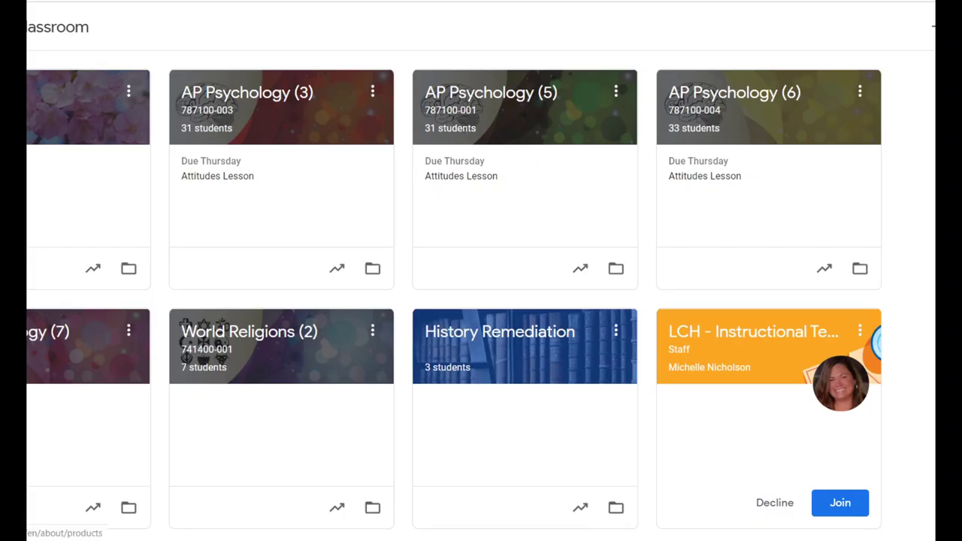
# - Create a new class named Sample Class
pyautogui.click(932, 27)
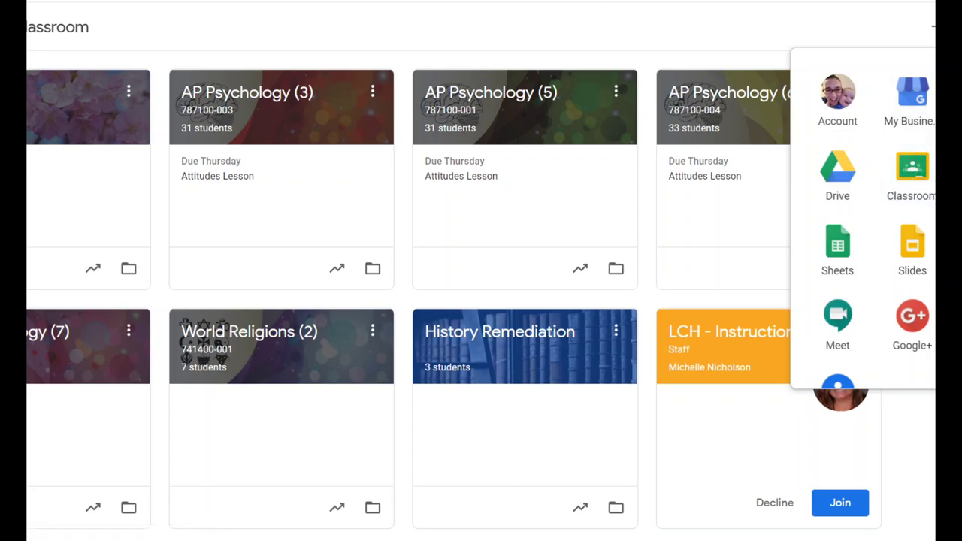
pyautogui.press('Escape')
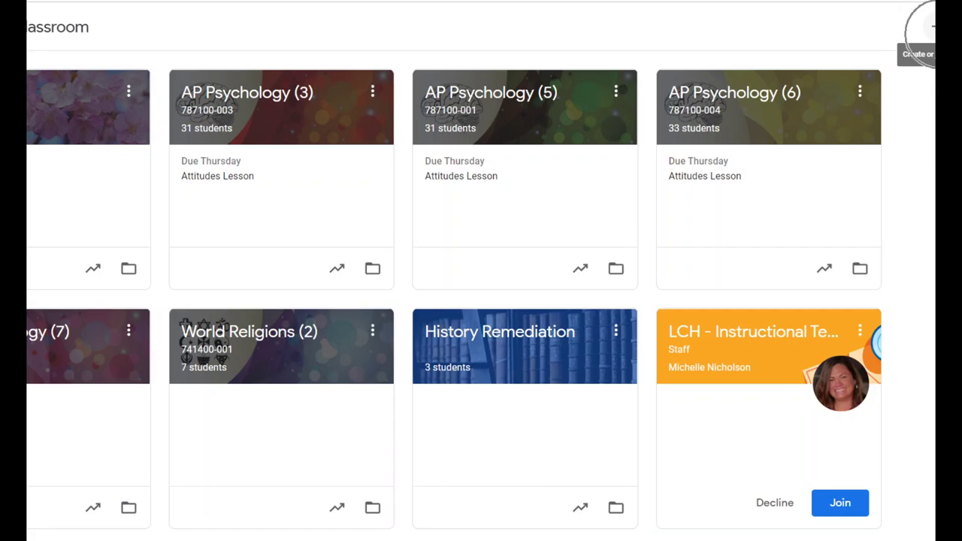
pyautogui.click(932, 26)
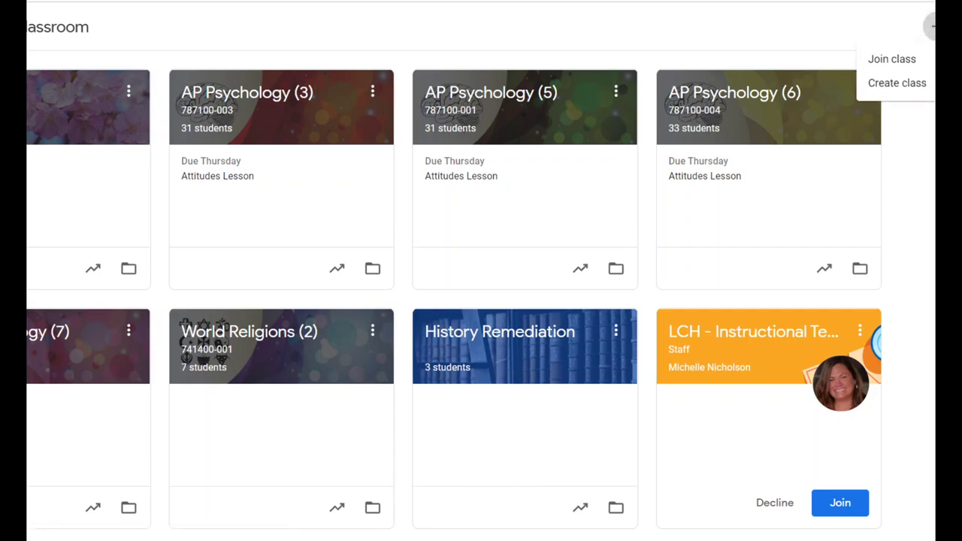
pyautogui.click(930, 82)
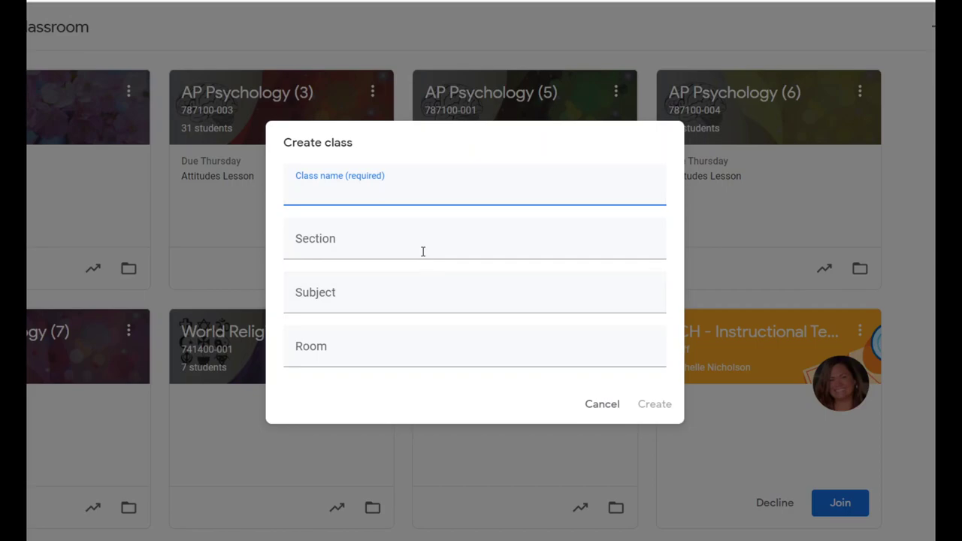
pyautogui.write('Sample Class')
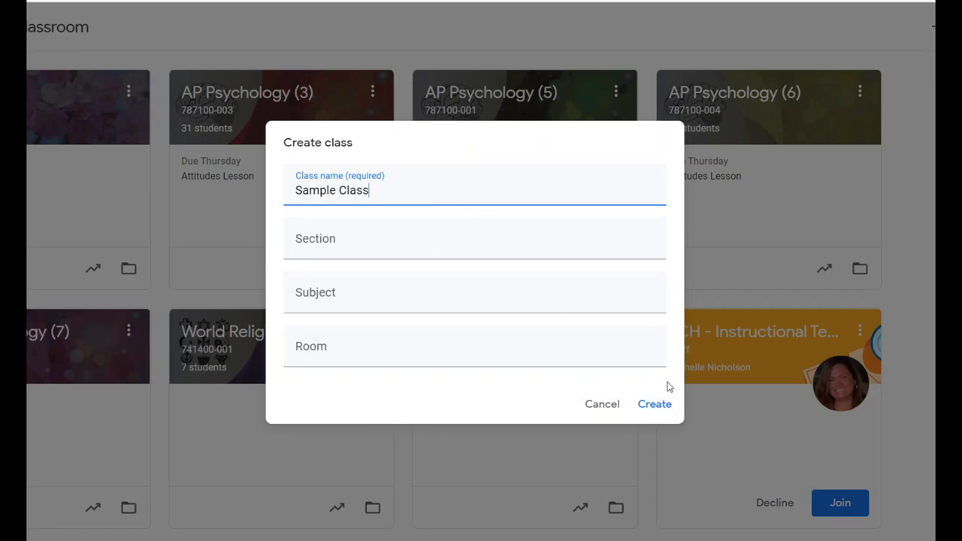
pyautogui.click(655, 406)
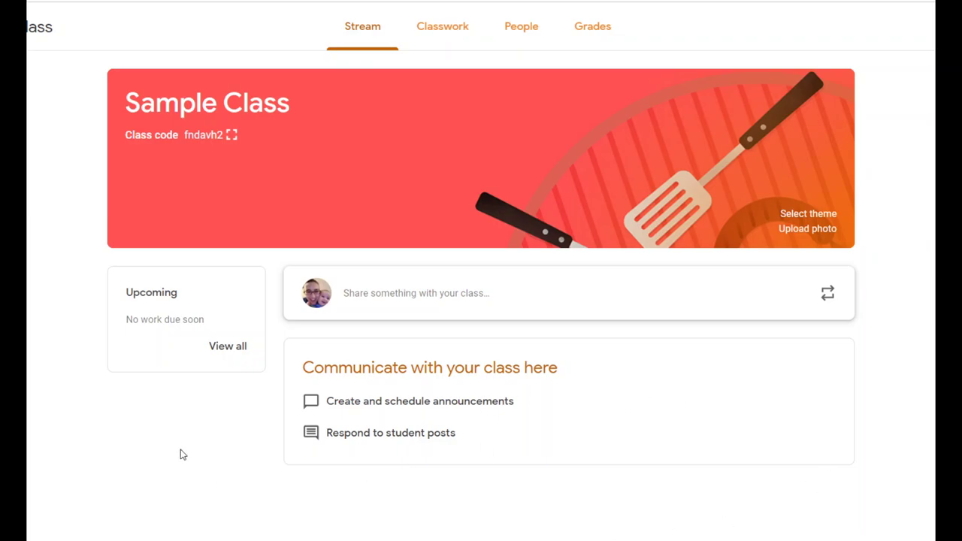
# - Examine the Sample Class stream page, including upcoming work, the theme and photo options, the class code and the list of classes
pyautogui.click(268, 427)
pyautogui.click(114, 339)
pyautogui.click(114, 323)
pyautogui.click(114, 325)
pyautogui.click(830, 214)
pyautogui.click(831, 230)
pyautogui.click(231, 144)
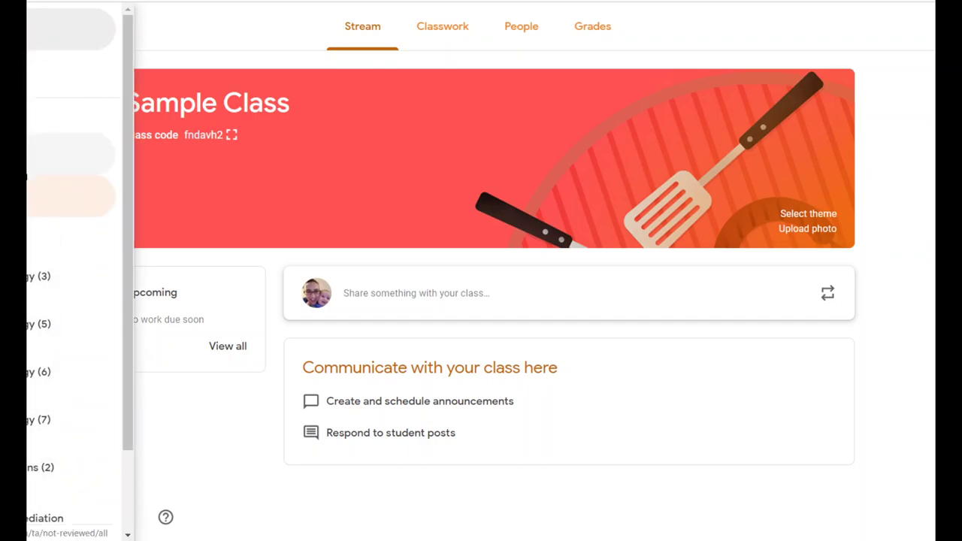
pyautogui.click(63, 285)
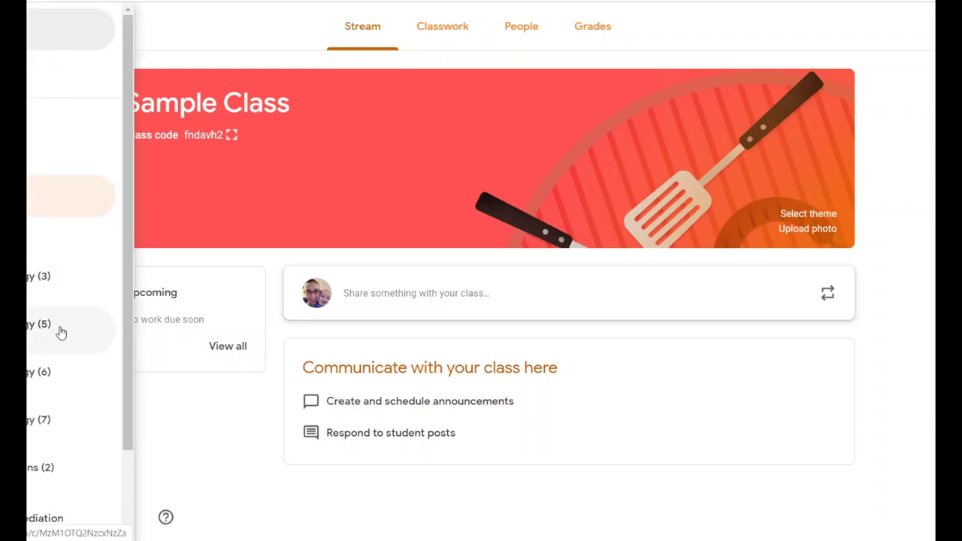
pyautogui.click(70, 399)
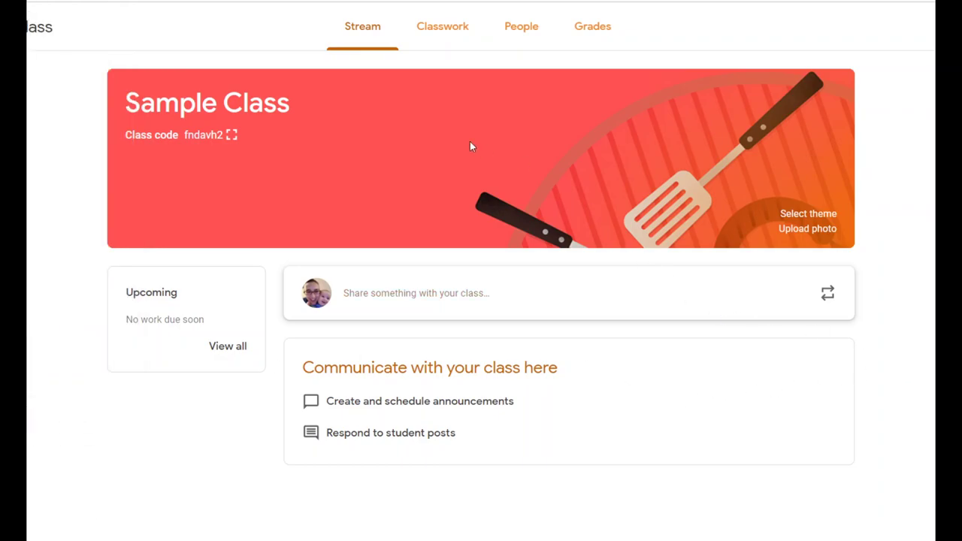
# - Examine the Classwork page of Sample Class, where assignments, questions and topics are created
pyautogui.click(368, 49)
pyautogui.click(370, 49)
pyautogui.click(369, 50)
pyautogui.click(368, 48)
pyautogui.click(443, 30)
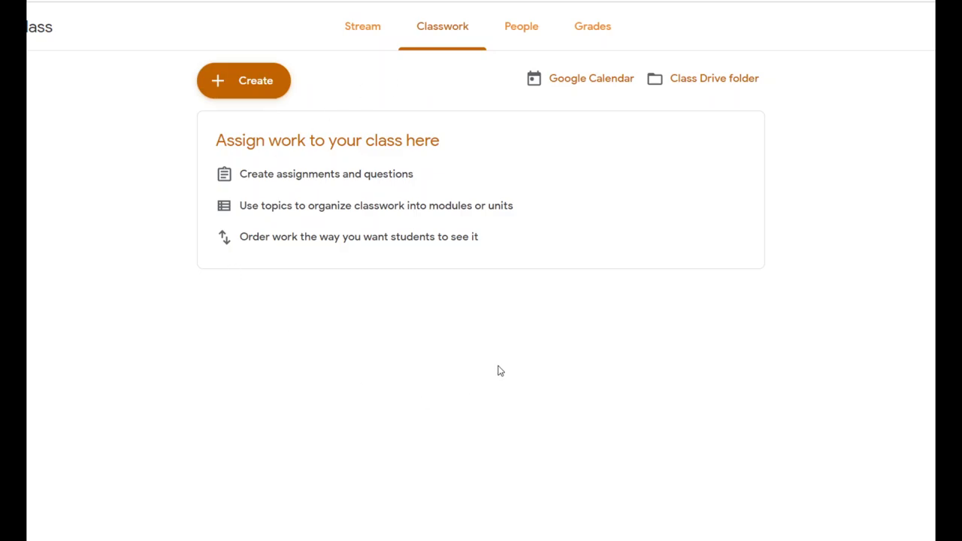
pyautogui.click(789, 190)
pyautogui.click(790, 191)
pyautogui.click(790, 191)
pyautogui.click(791, 191)
pyautogui.click(280, 88)
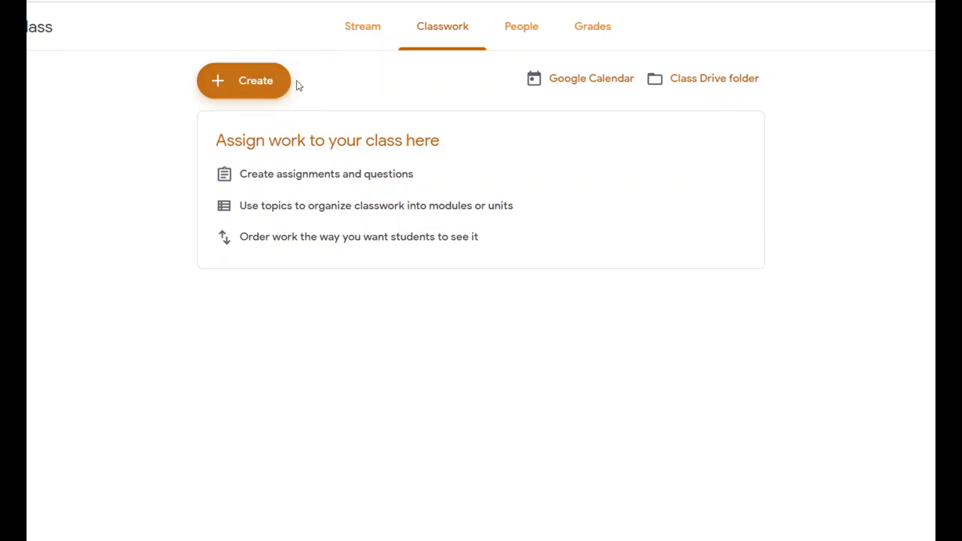
# - Look over the People and Grades pages of Sample Class and return to its stream
pyautogui.click(531, 42)
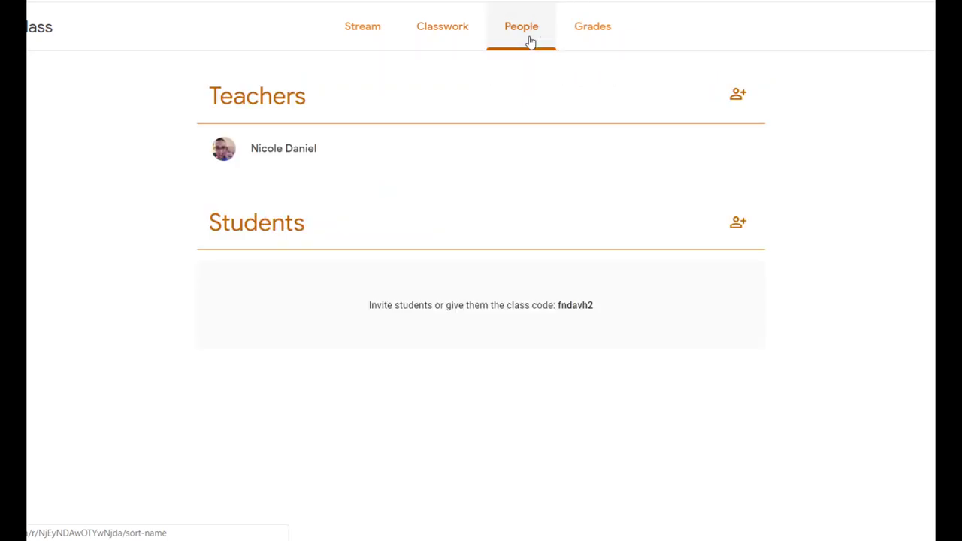
pyautogui.click(377, 233)
pyautogui.click(377, 233)
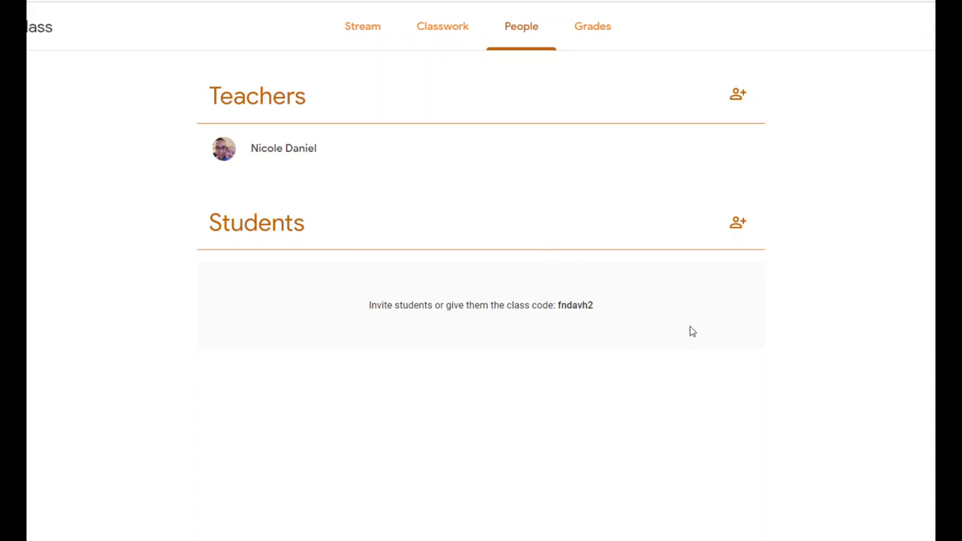
pyautogui.click(607, 47)
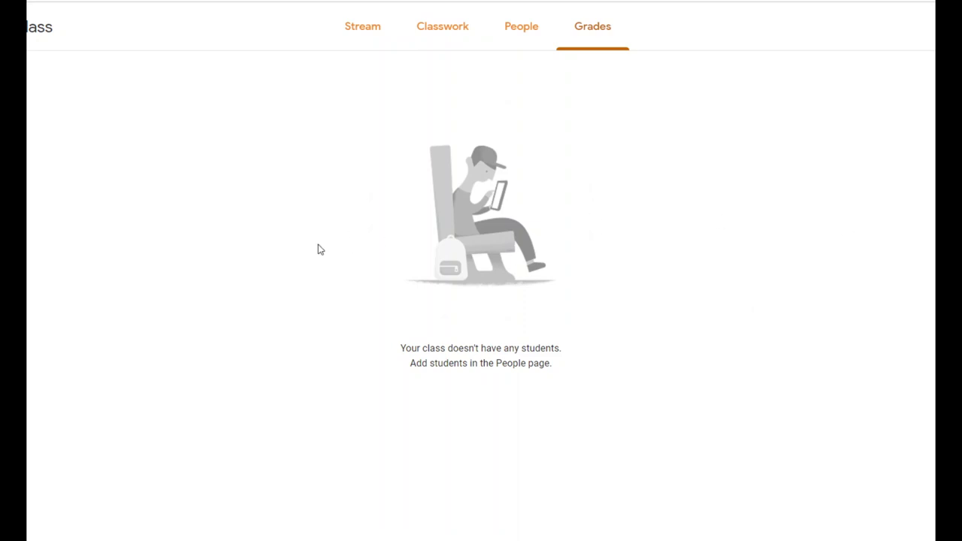
pyautogui.click(637, 184)
pyautogui.click(455, 52)
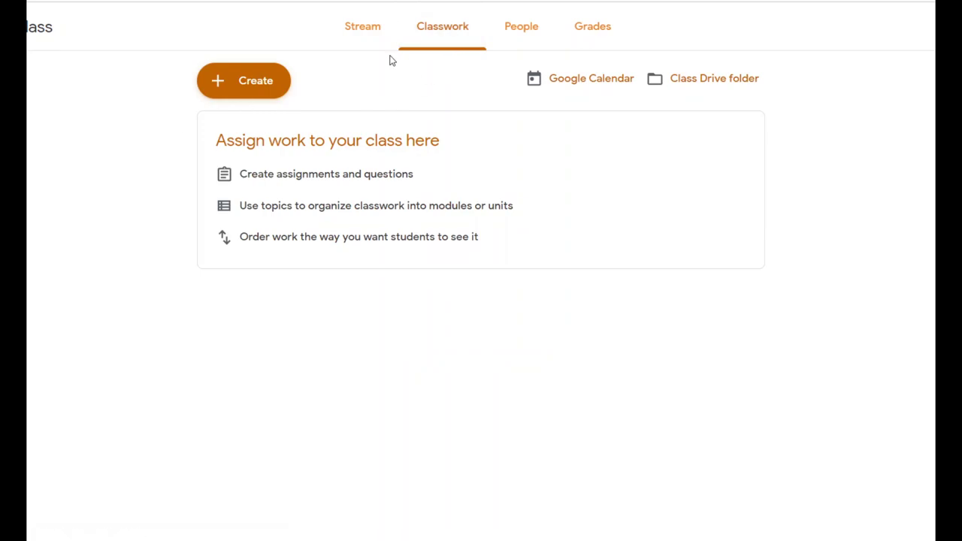
pyautogui.click(347, 49)
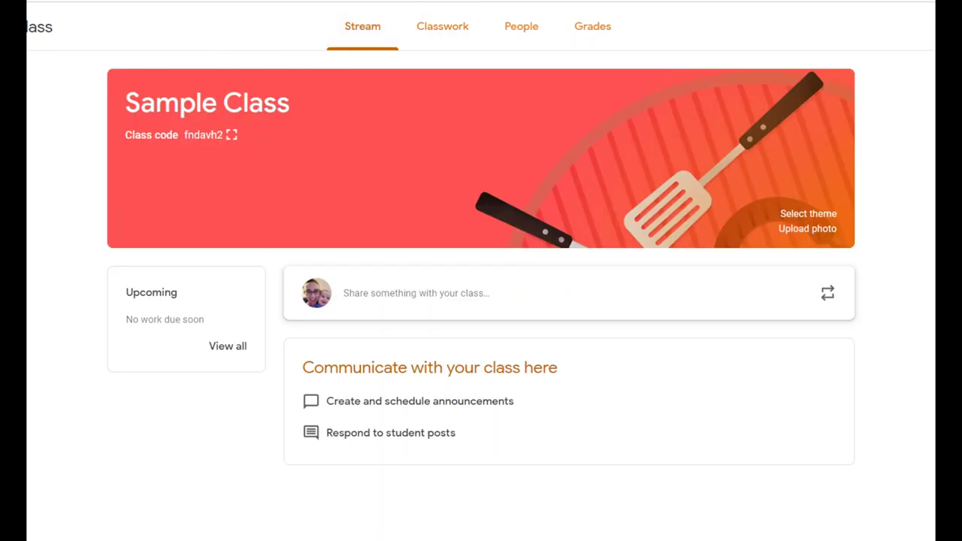
# - Go back to the overview of all classes and open the AP Psychology (3) class
pyautogui.click(13, 27)
pyautogui.click(238, 41)
pyautogui.click(13, 27)
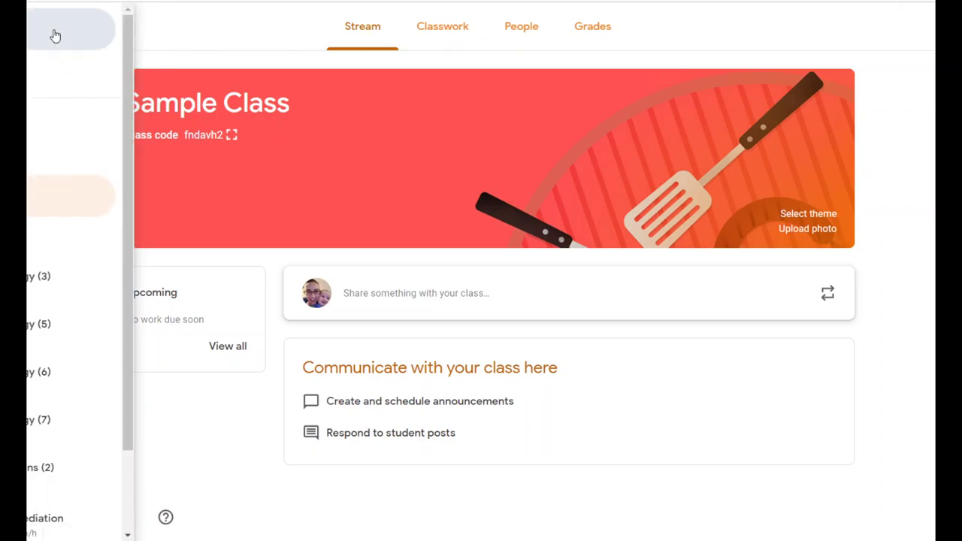
pyautogui.click(55, 35)
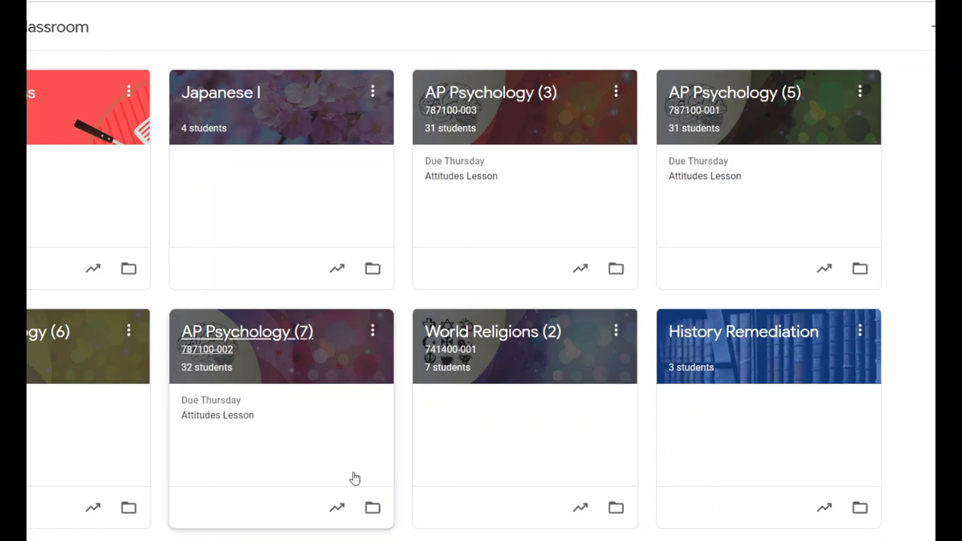
pyautogui.click(542, 93)
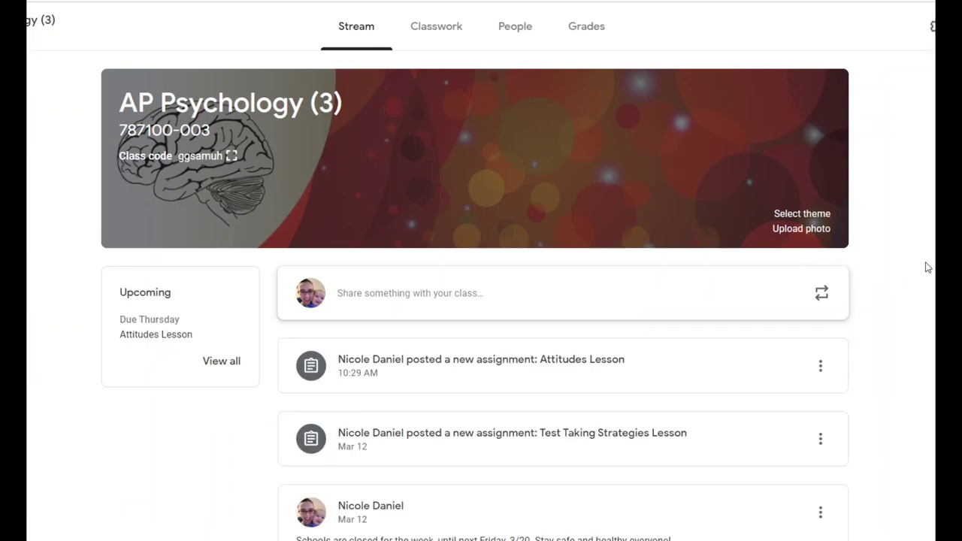
# - Review the upcoming work and the posted assignments and announcements in the AP Psychology (3) stream
pyautogui.click(129, 359)
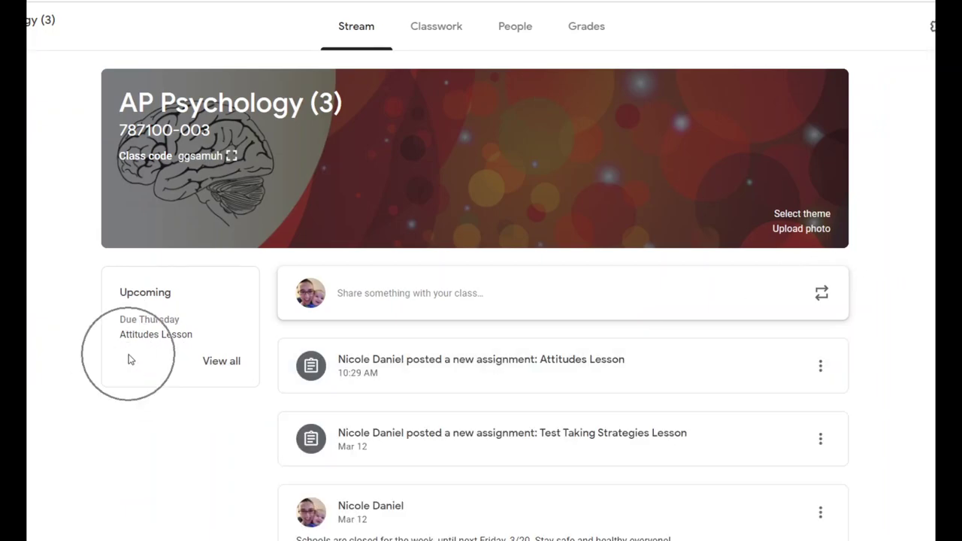
pyautogui.scroll(-1, 915, 357)
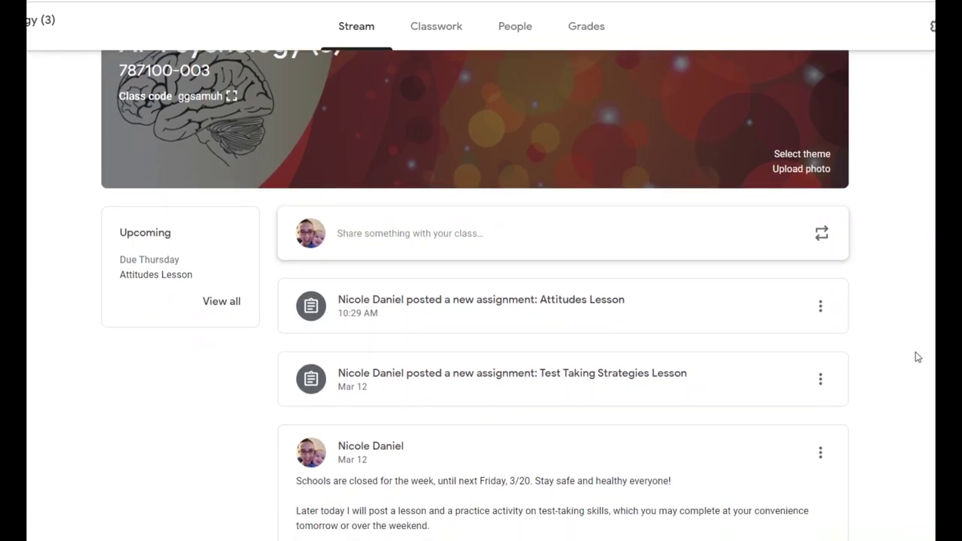
pyautogui.scroll(-4, 914, 357)
pyautogui.scroll(-5, 914, 357)
pyautogui.scroll(-5, 915, 356)
pyautogui.scroll(-4, 914, 357)
pyautogui.scroll(-3, 915, 357)
pyautogui.scroll(15, 915, 357)
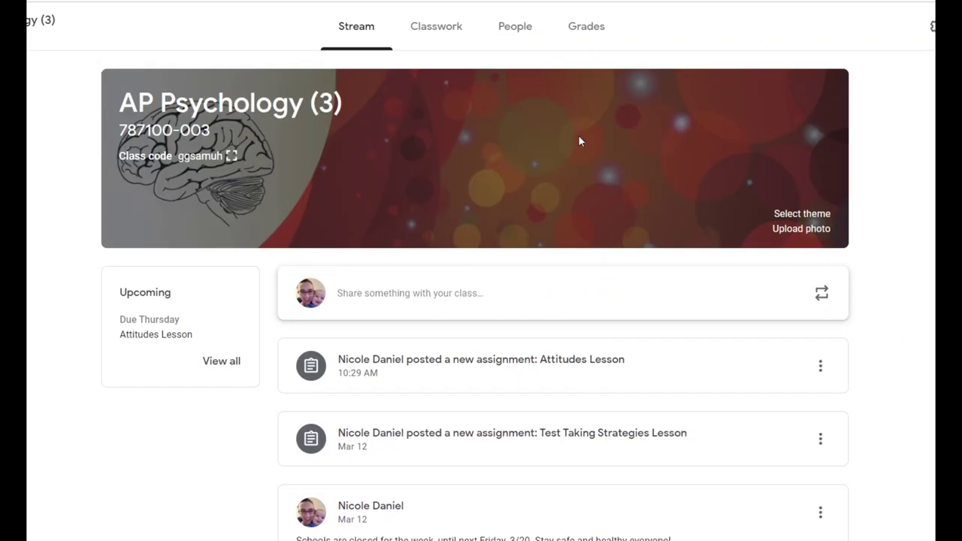
# - Examine how the AP Psychology (3) classwork is organized into topics, from Important Documents down through the units and terms
pyautogui.click(438, 48)
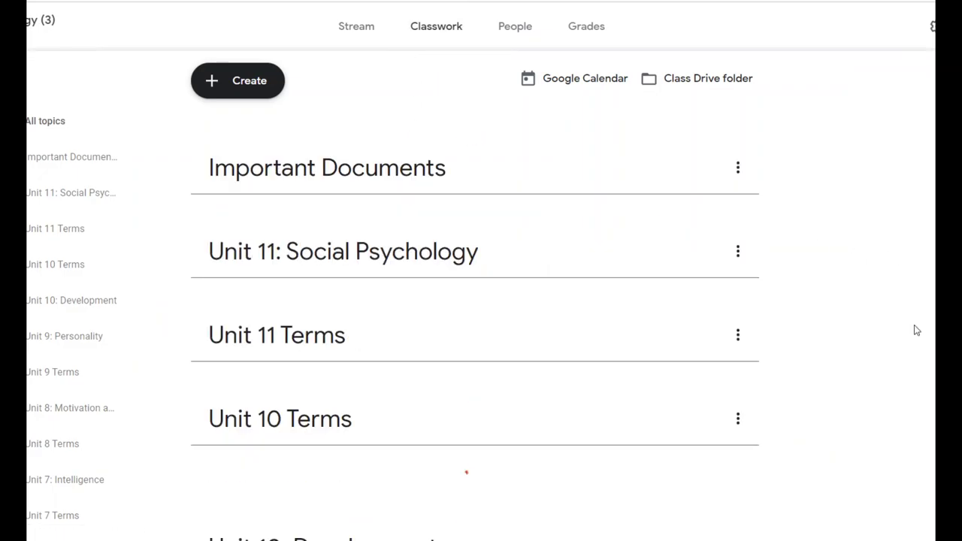
pyautogui.scroll(-1, 916, 330)
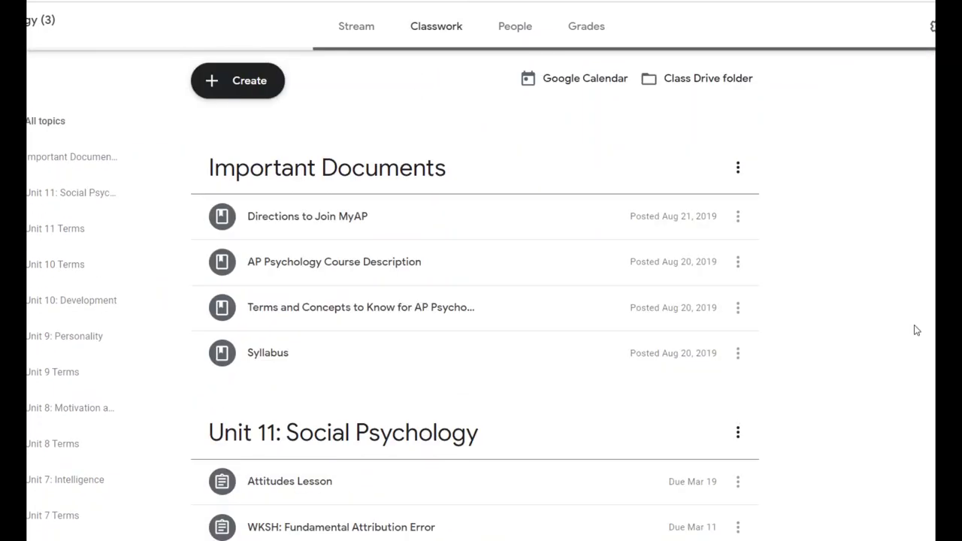
pyautogui.scroll(-1, 913, 329)
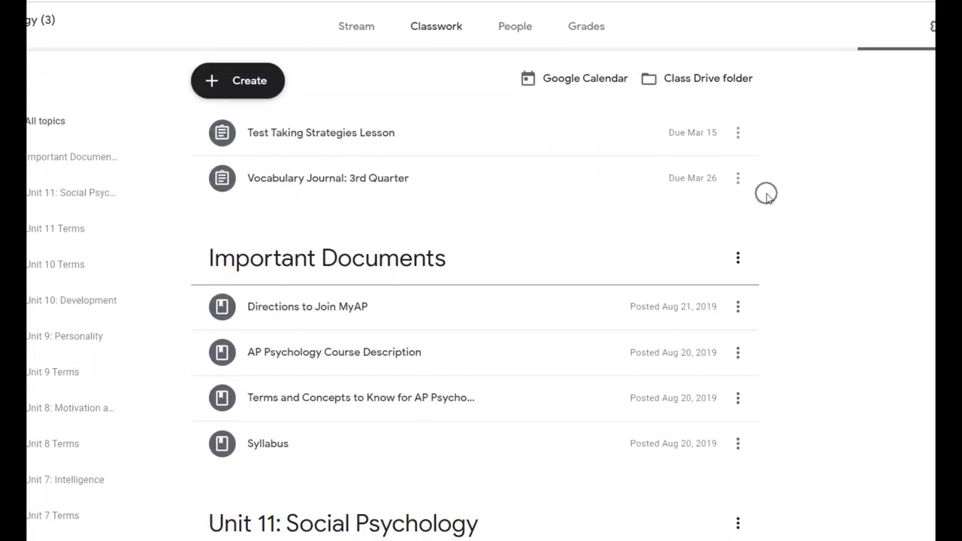
pyautogui.scroll(-5, 791, 415)
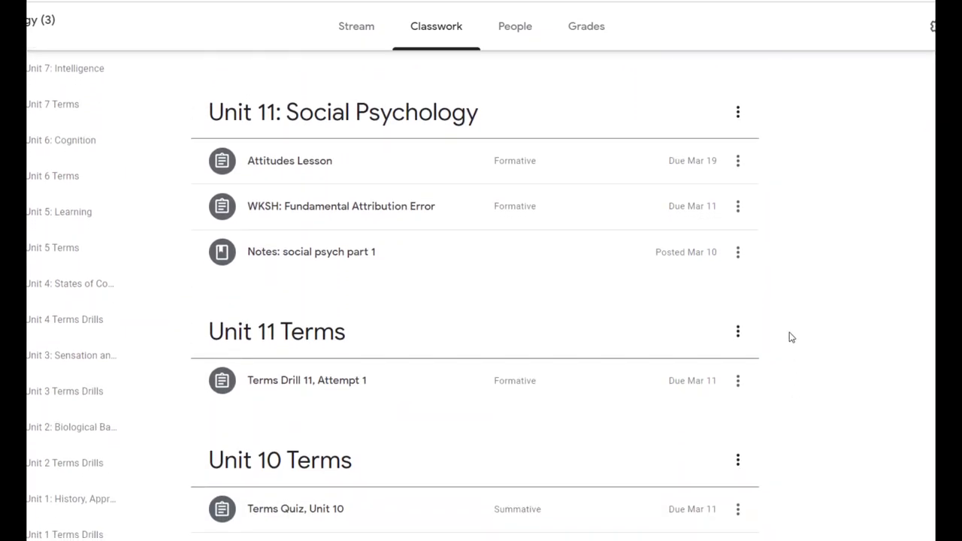
pyautogui.scroll(-5, 786, 293)
pyautogui.scroll(-12, 786, 293)
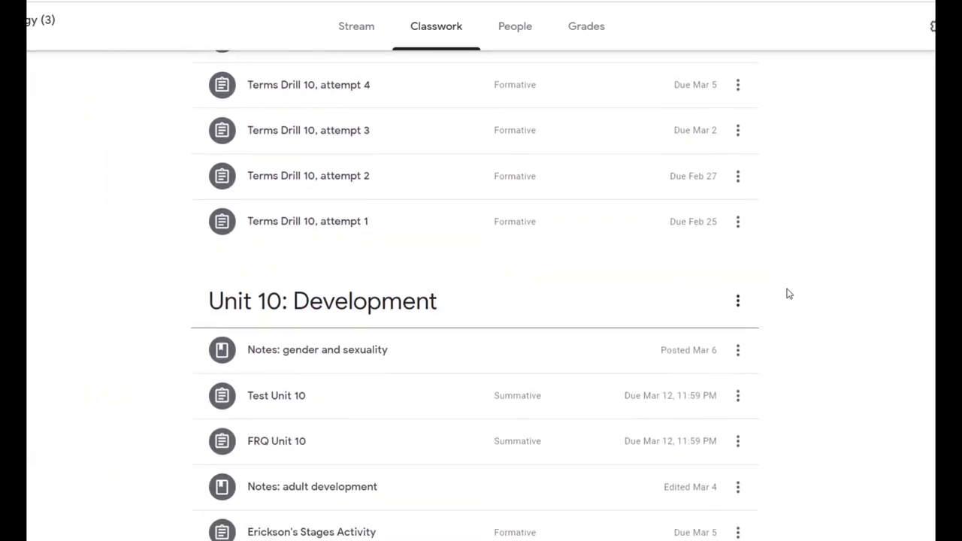
pyautogui.scroll(-8, 788, 293)
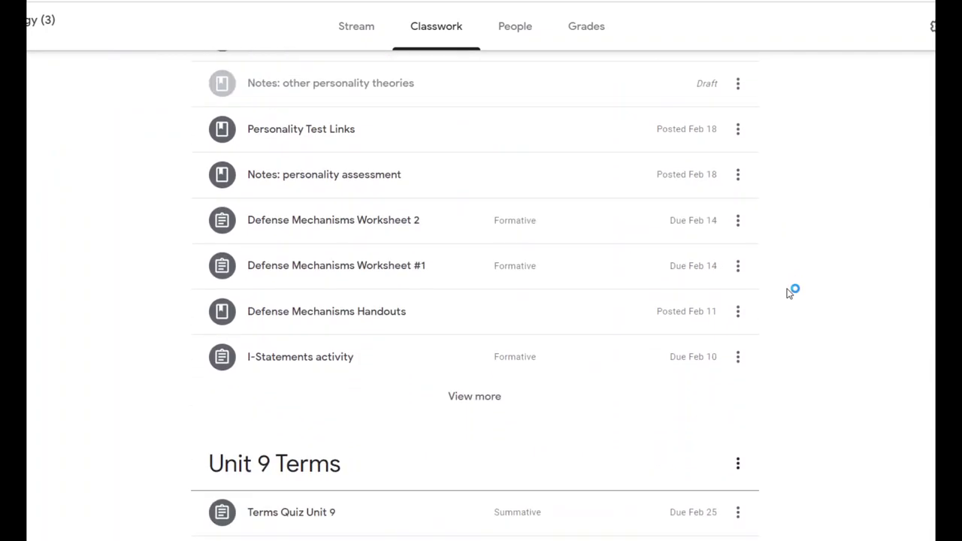
pyautogui.scroll(20, 787, 293)
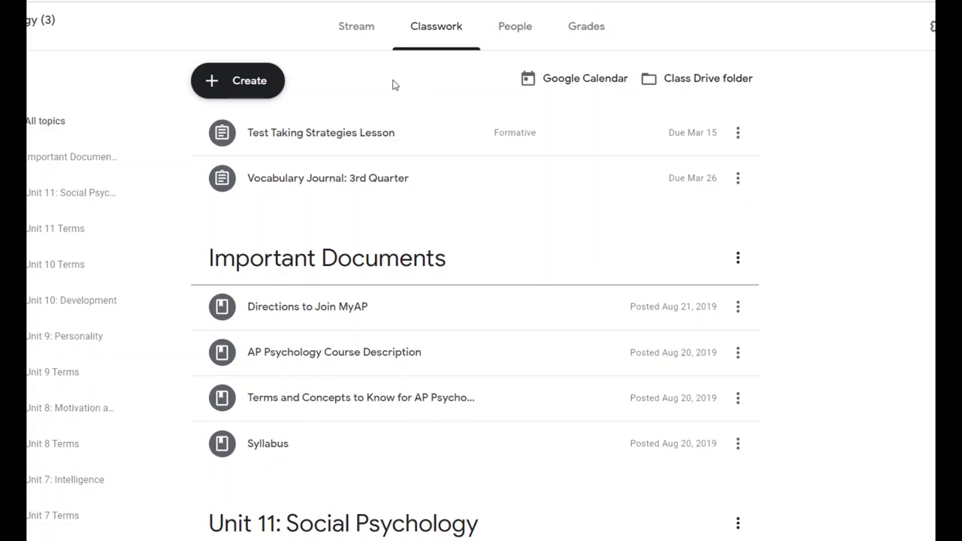
# - Switch from AP Psychology (3) back to Sample Class
pyautogui.click(33, 25)
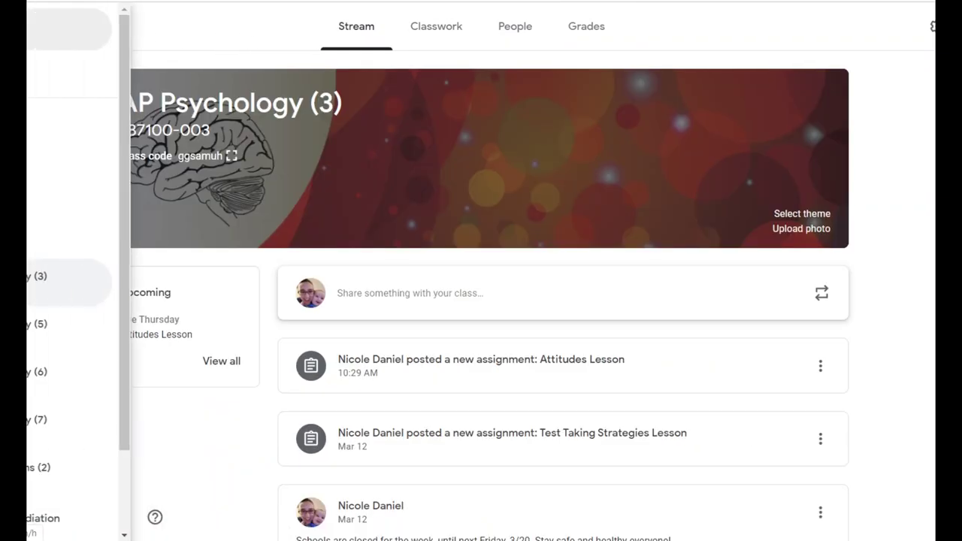
pyautogui.click(34, 197)
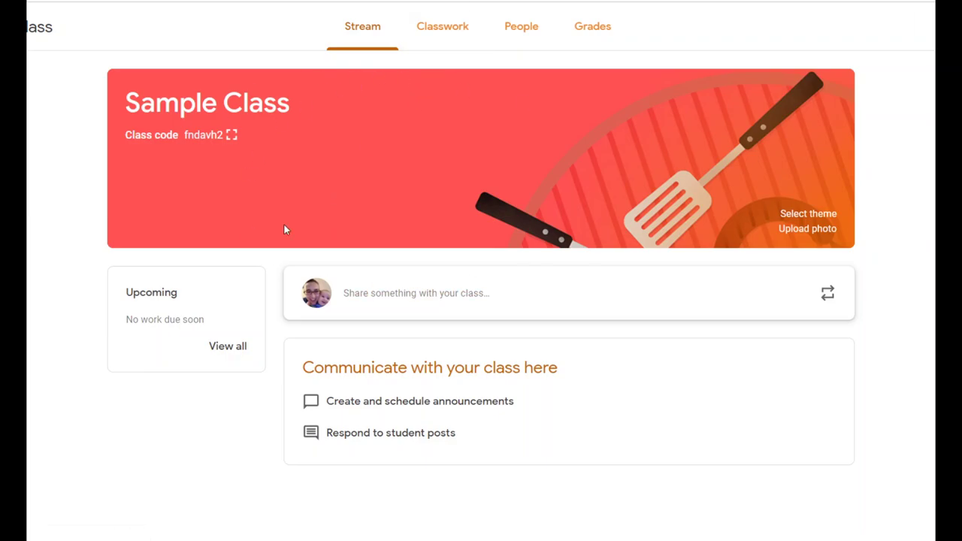
# - Post the announcement "Hey what's up! No school today!" to all students in the Sample Class stream
pyautogui.click(462, 48)
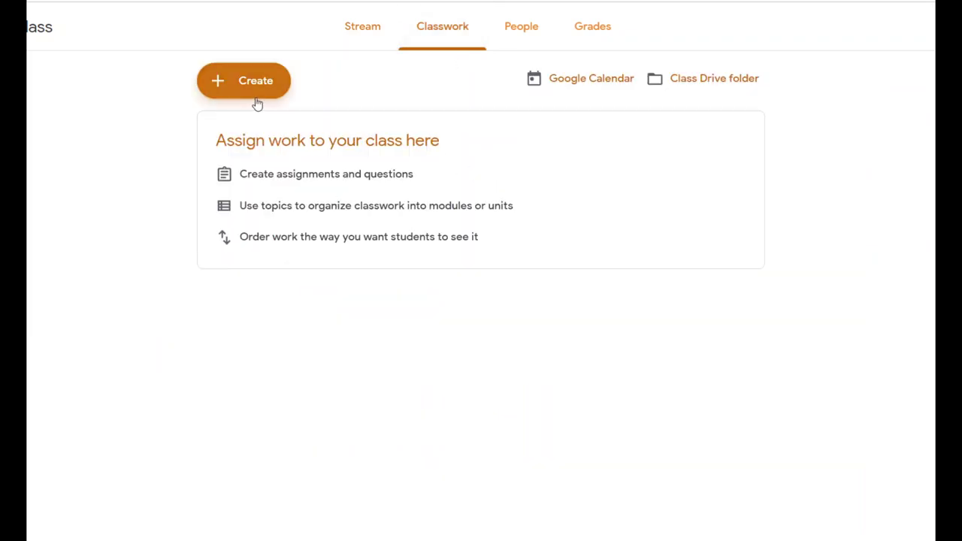
pyautogui.click(374, 37)
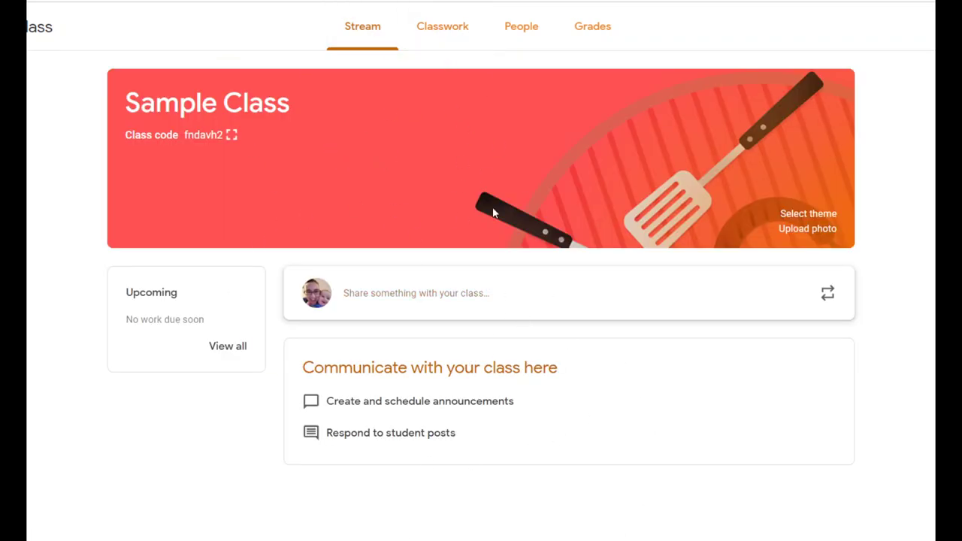
pyautogui.click(504, 299)
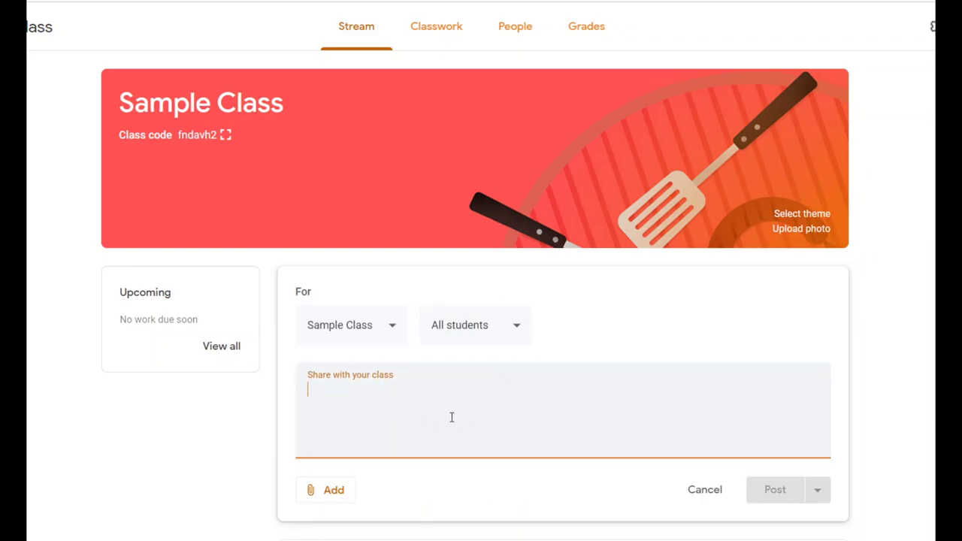
pyautogui.write("Hey what'")
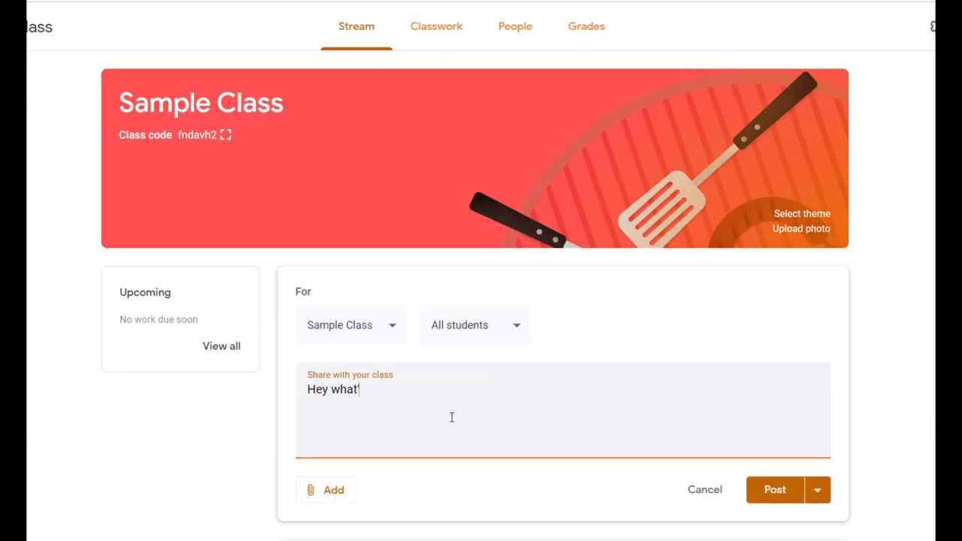
pyautogui.write('s up! No school today!')
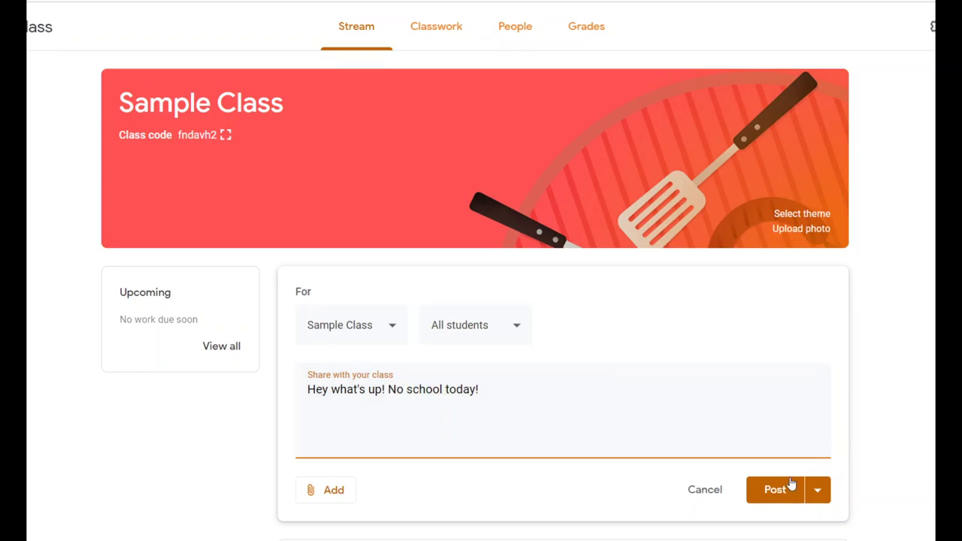
pyautogui.click(781, 488)
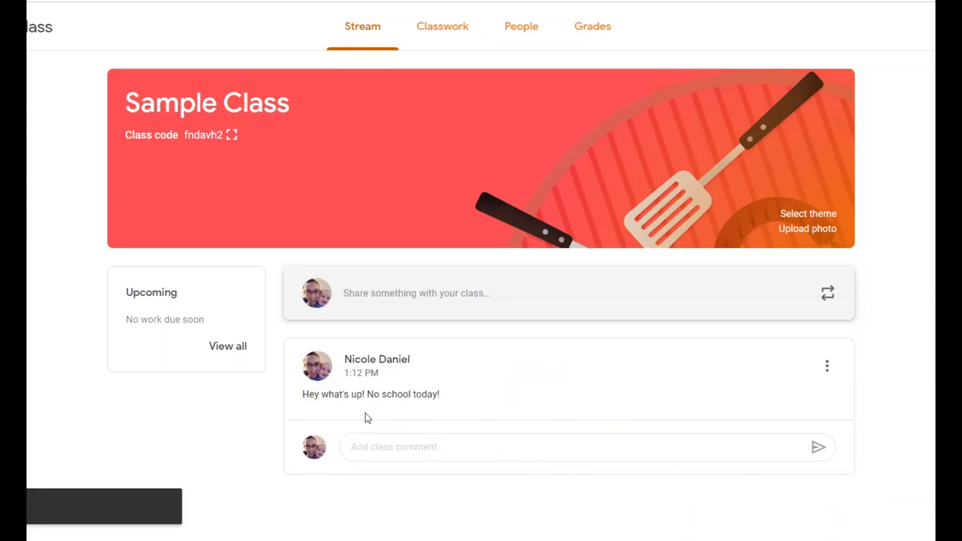
pyautogui.click(449, 450)
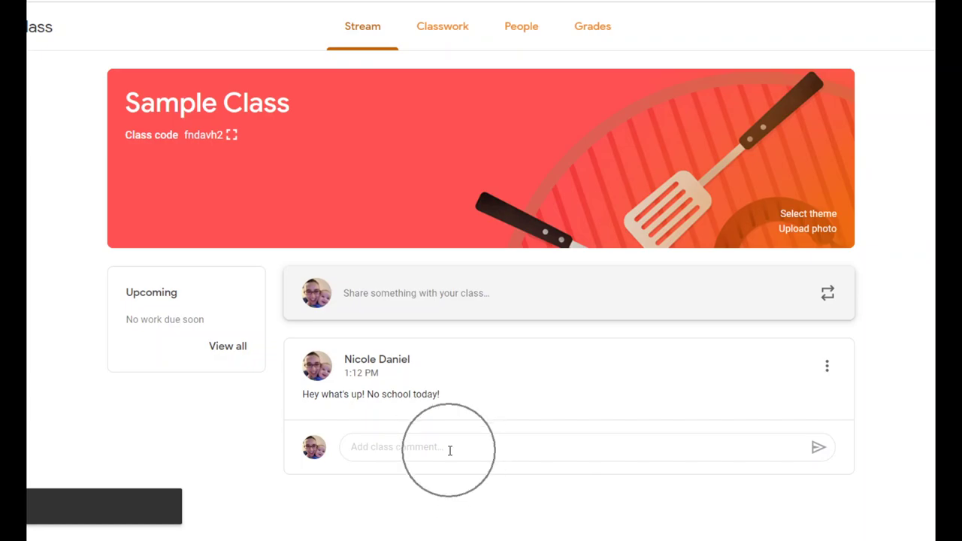
# - Add a topic named "Unit 1" to the Sample Class classwork
pyautogui.click(434, 51)
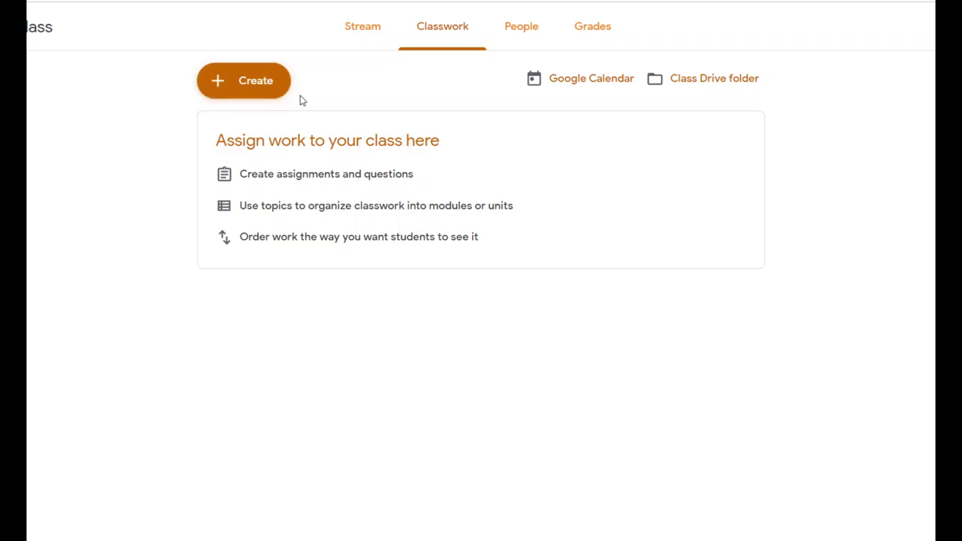
pyautogui.click(444, 36)
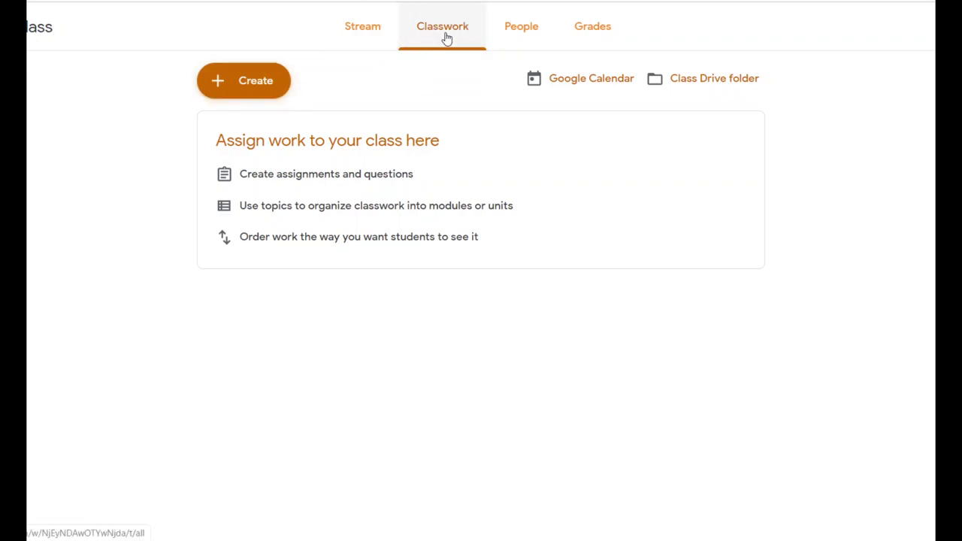
pyautogui.click(277, 81)
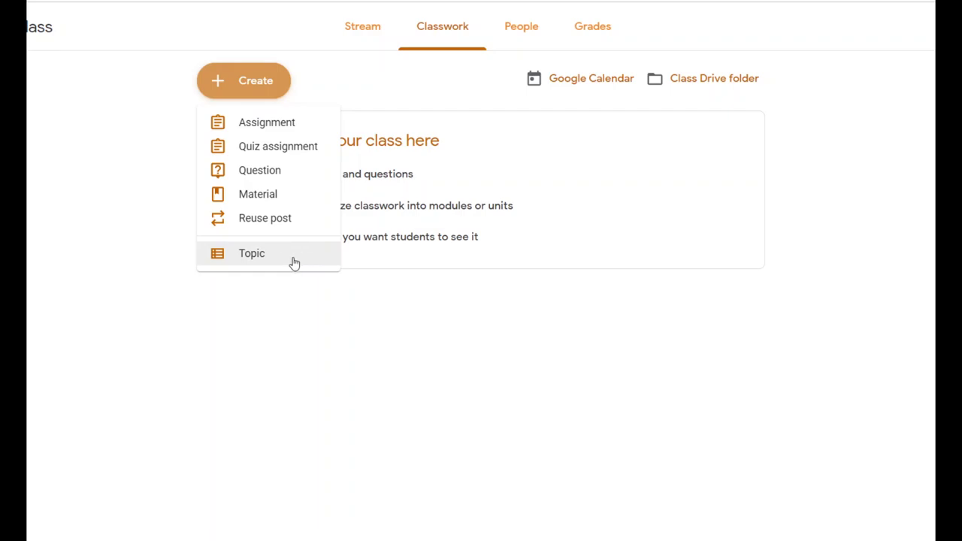
pyautogui.click(327, 259)
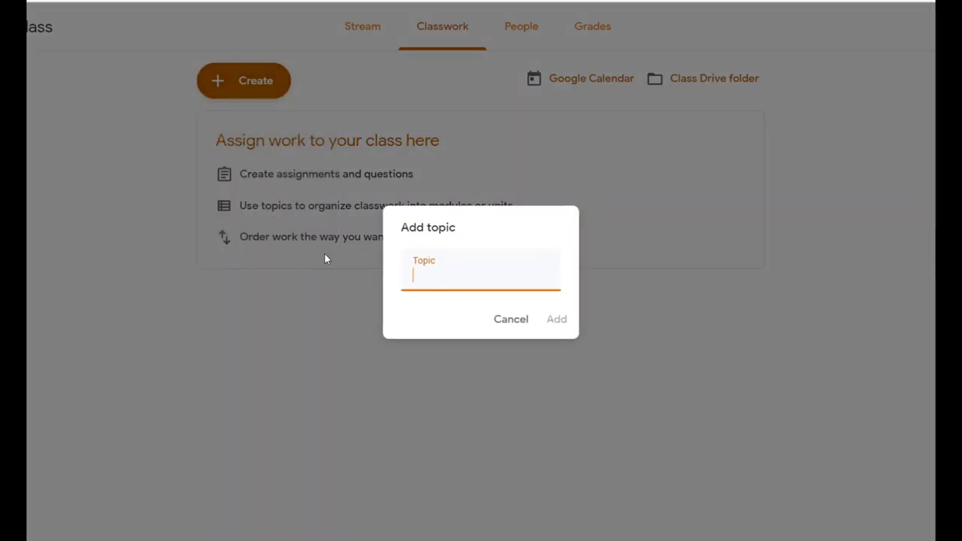
pyautogui.write('Unit 1')
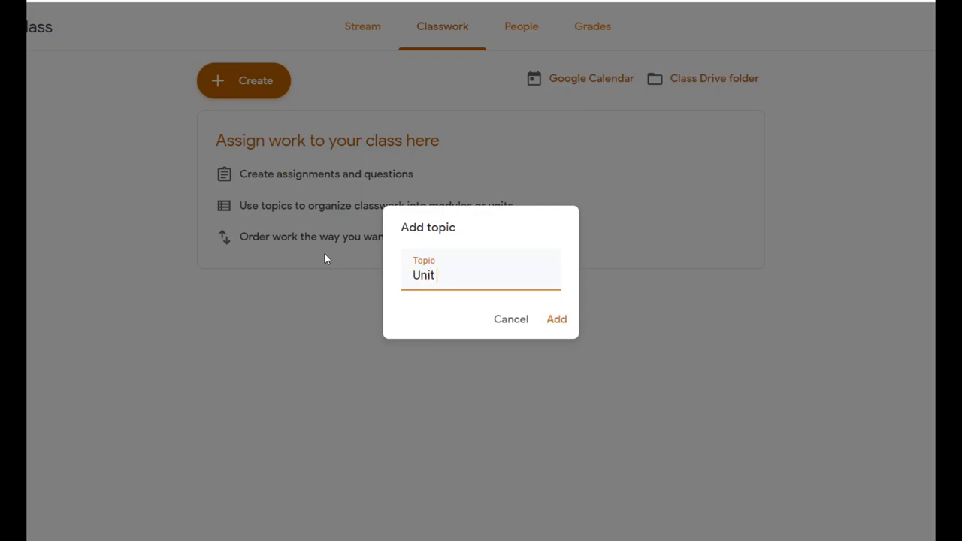
pyautogui.click(564, 334)
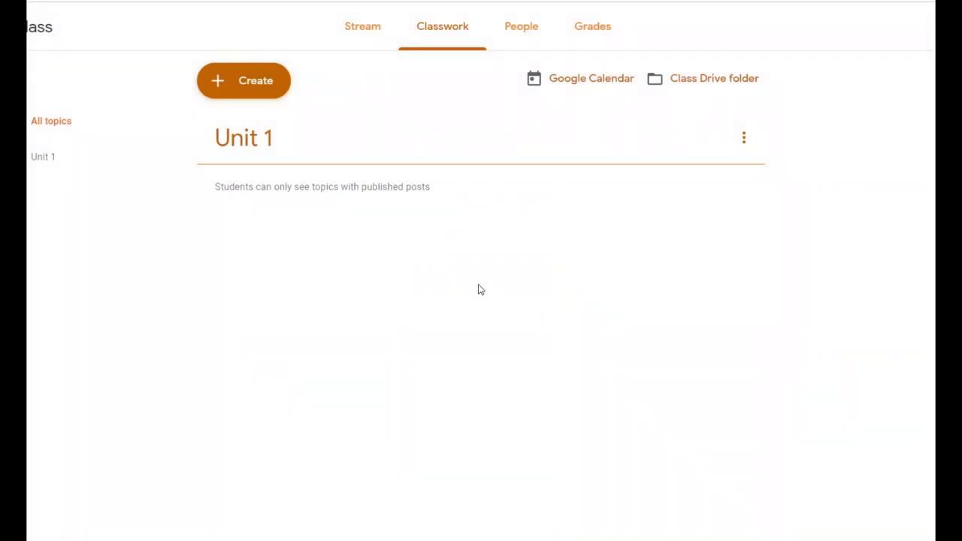
pyautogui.click(259, 92)
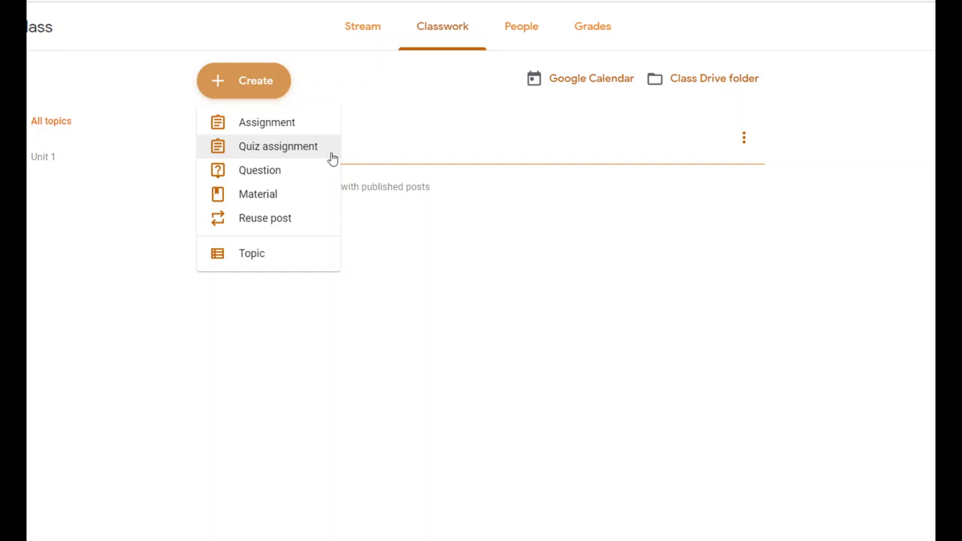
pyautogui.click(316, 197)
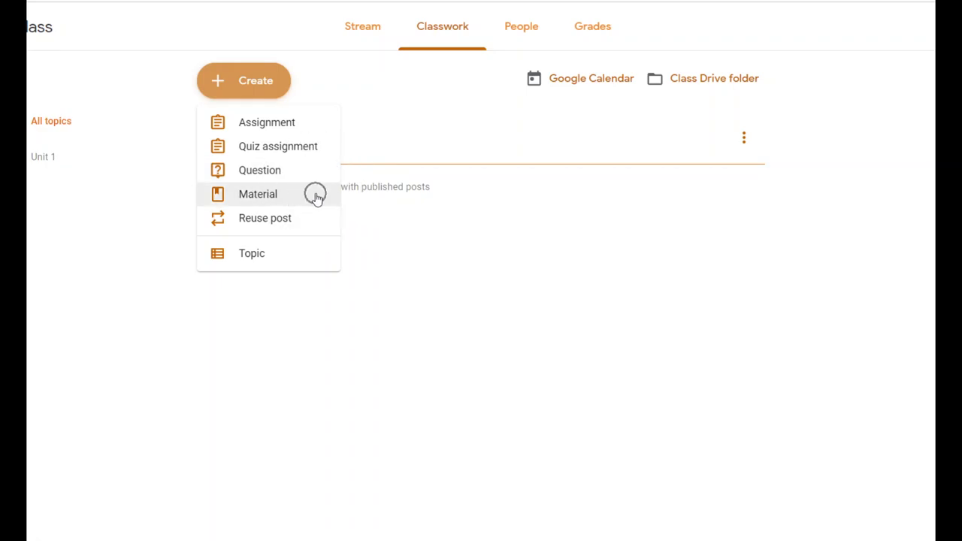
pyautogui.click(316, 198)
pyautogui.click(317, 218)
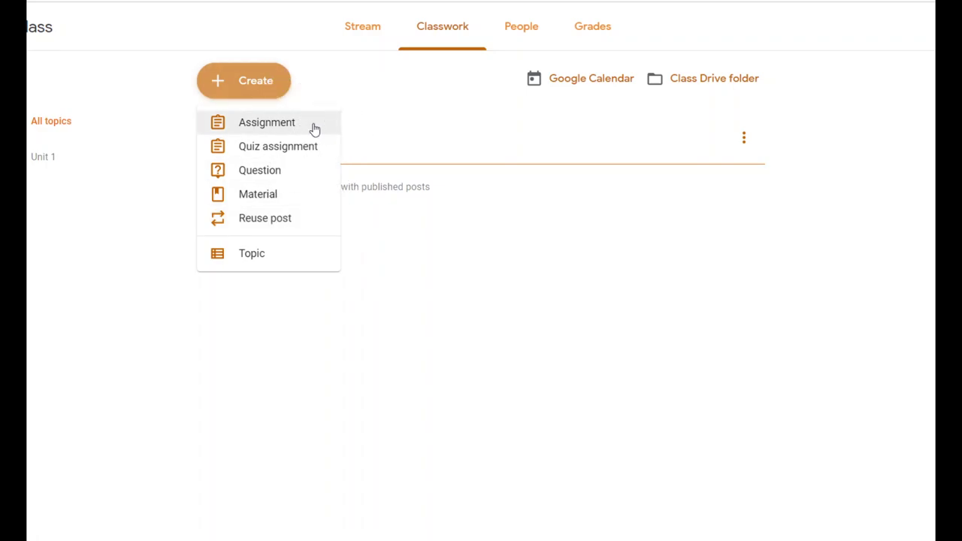
pyautogui.click(457, 125)
# - Start a new classwork assignment titled "Assignment" with the instructions "Complete the assignment."
pyautogui.click(257, 83)
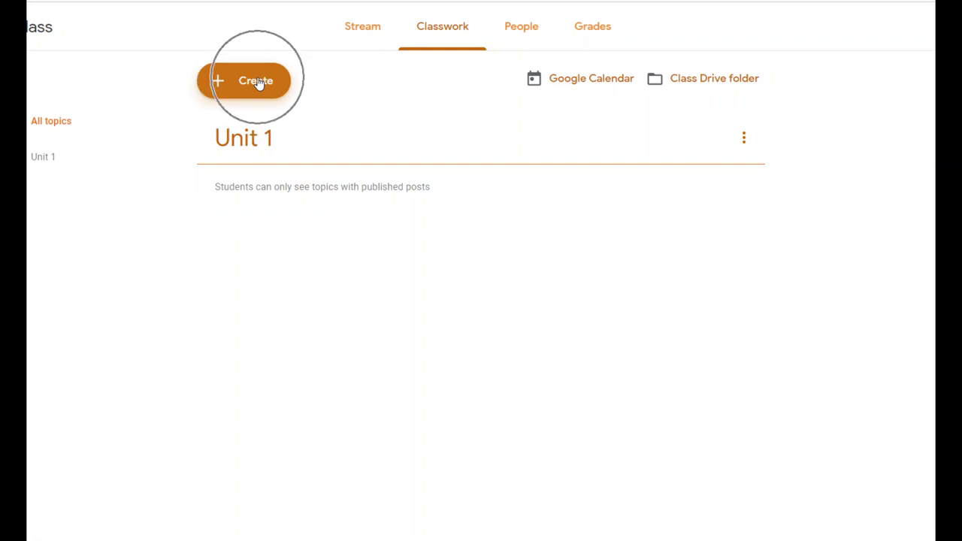
pyautogui.click(267, 123)
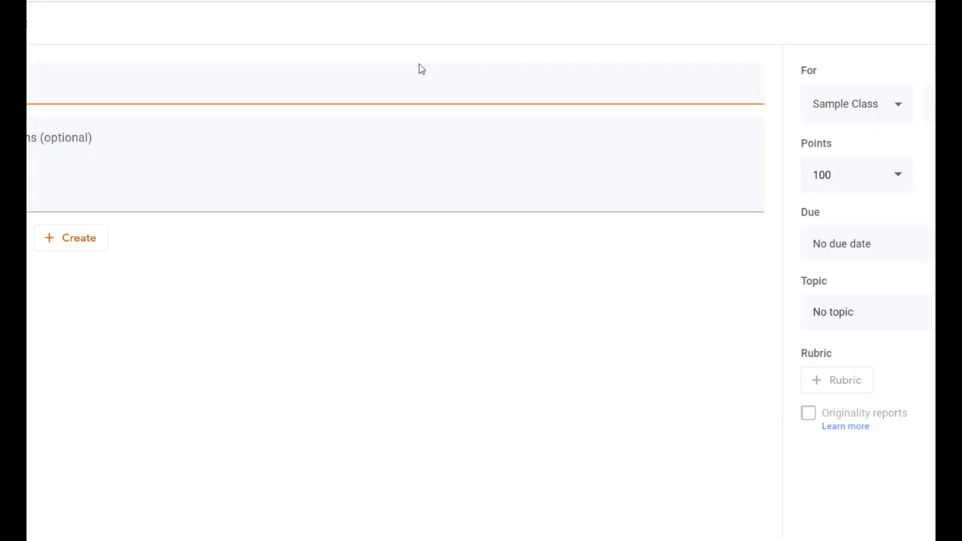
pyautogui.click(27, 86)
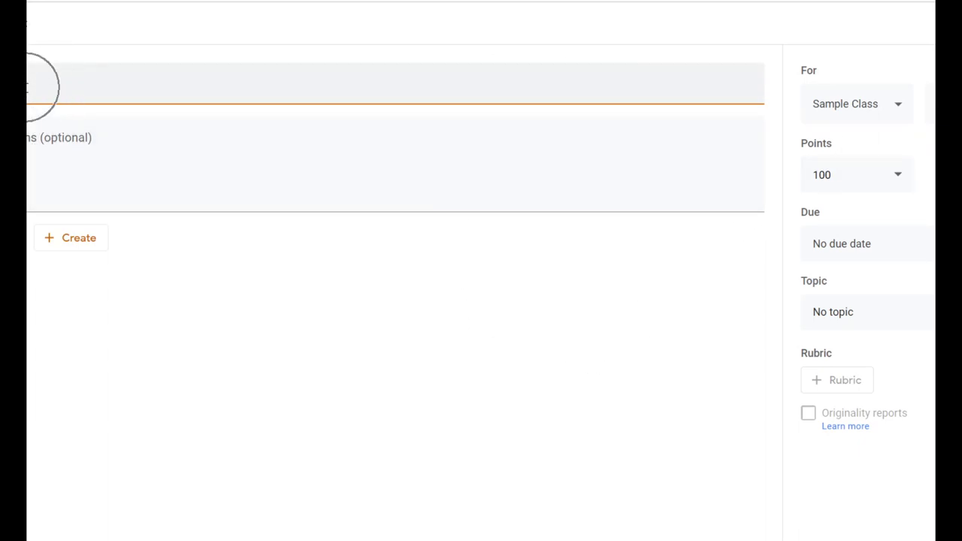
pyautogui.write('Assignment')
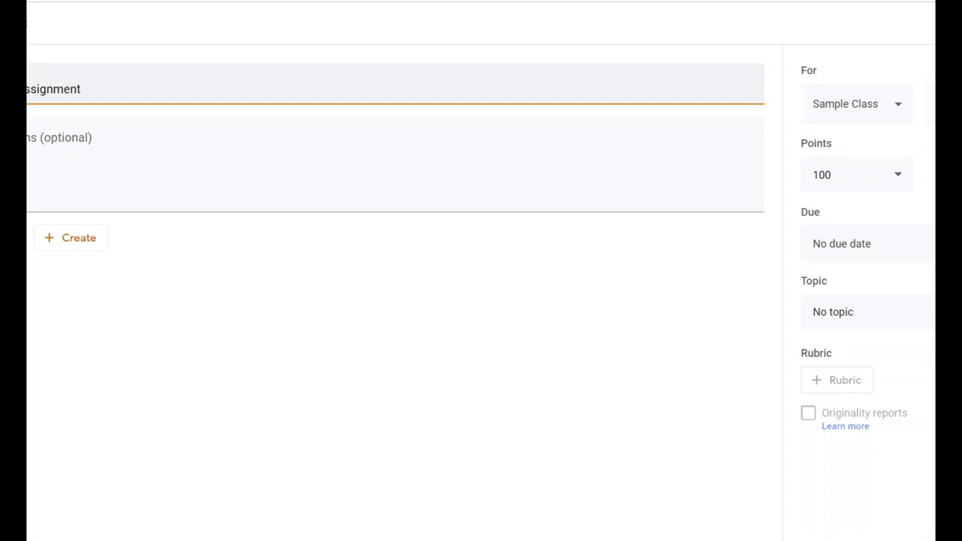
pyautogui.click(95, 173)
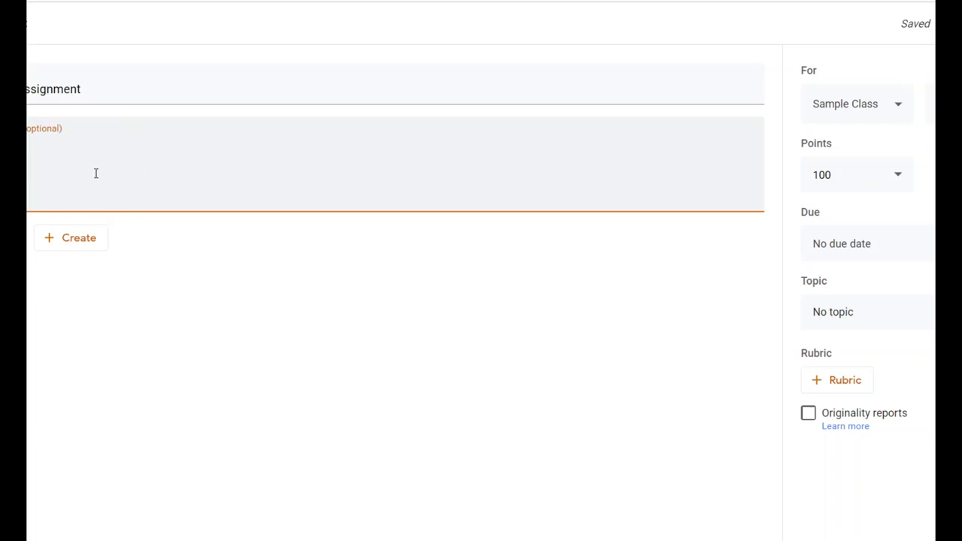
pyautogui.write('Complete the')
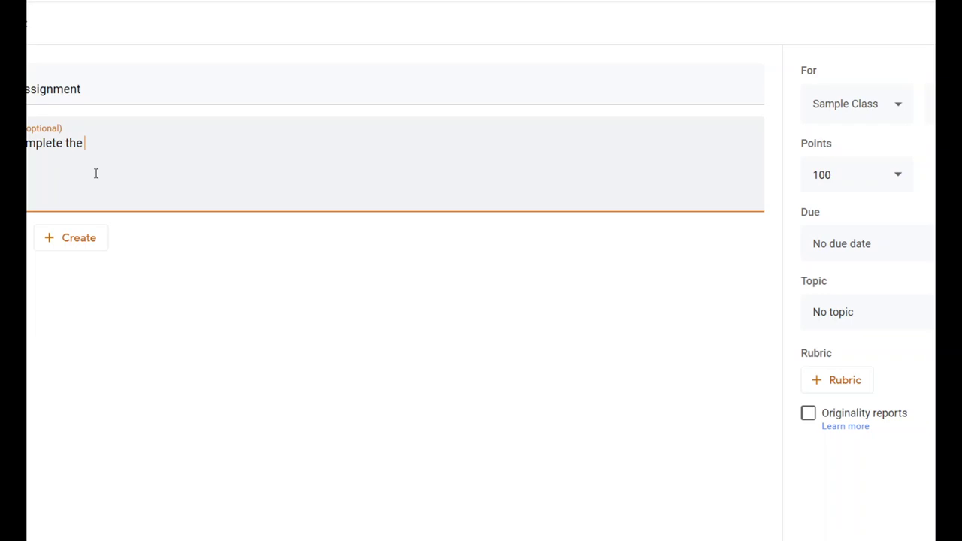
pyautogui.write(' assignemn')
pyautogui.write('ment.')
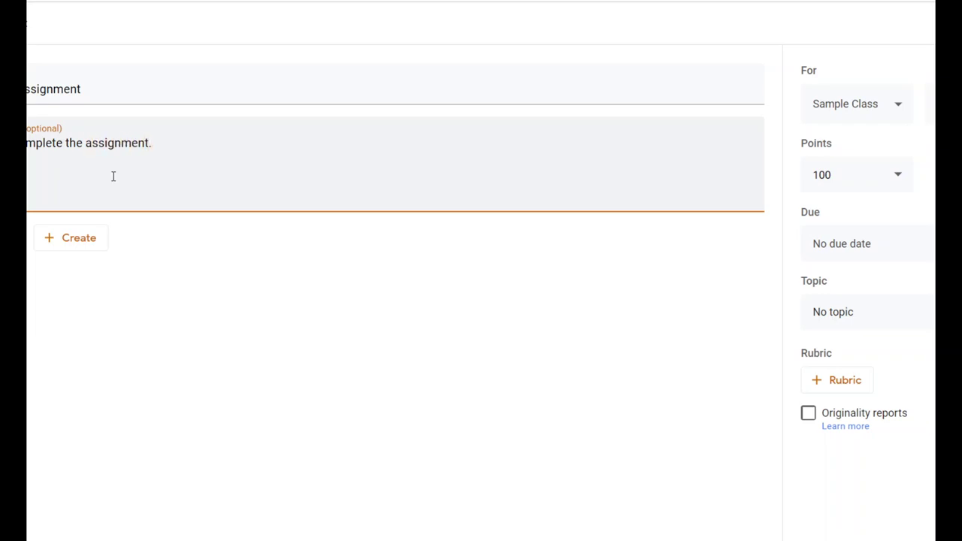
# - Try assigning the work to three AP Psychology classes in addition to Sample Class, and deselect them again
pyautogui.click(822, 75)
pyautogui.click(866, 103)
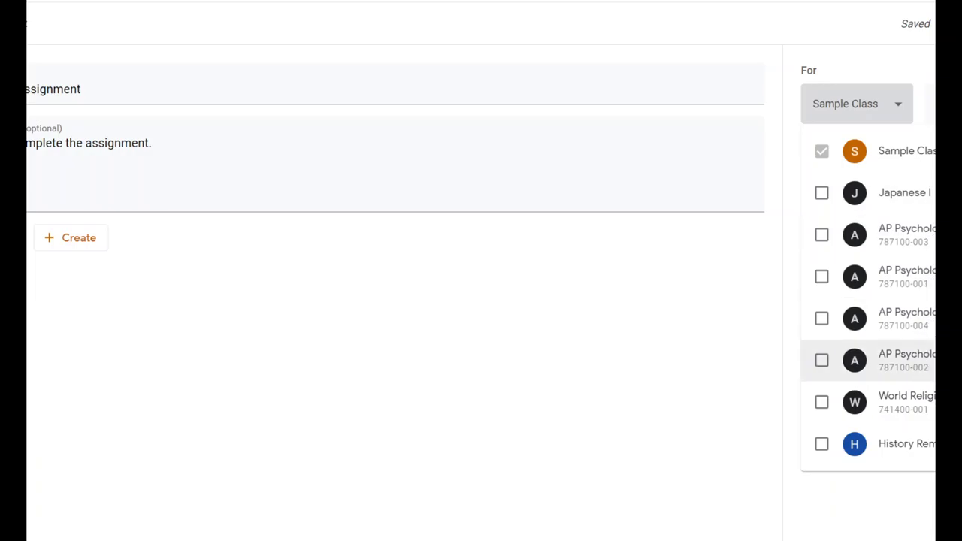
pyautogui.click(823, 236)
pyautogui.click(823, 277)
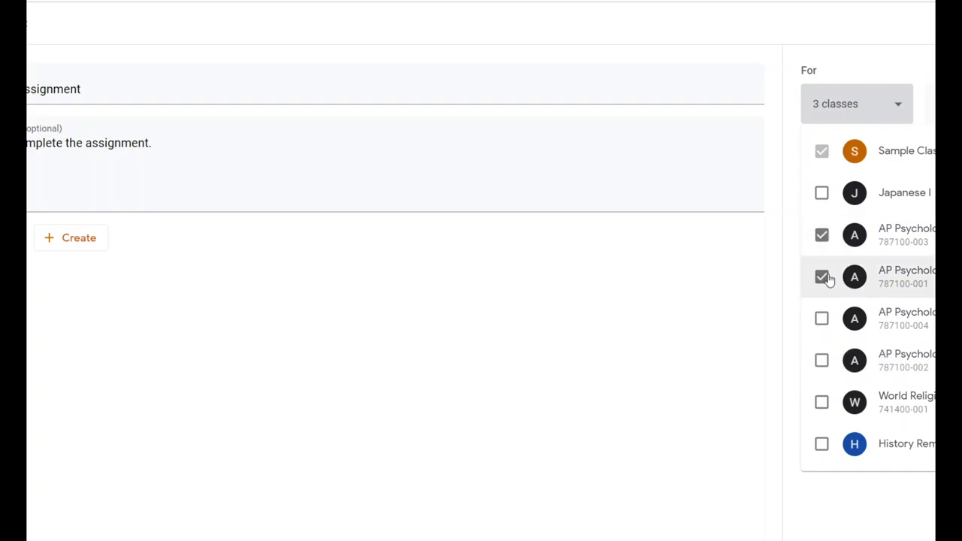
pyautogui.click(821, 319)
pyautogui.click(821, 319)
pyautogui.click(822, 277)
pyautogui.click(824, 237)
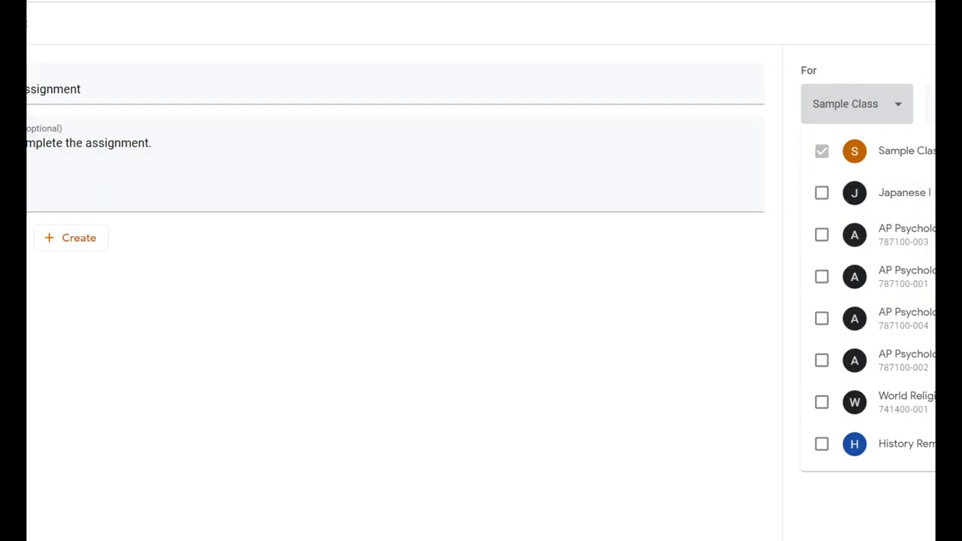
pyautogui.click(930, 103)
pyautogui.click(930, 104)
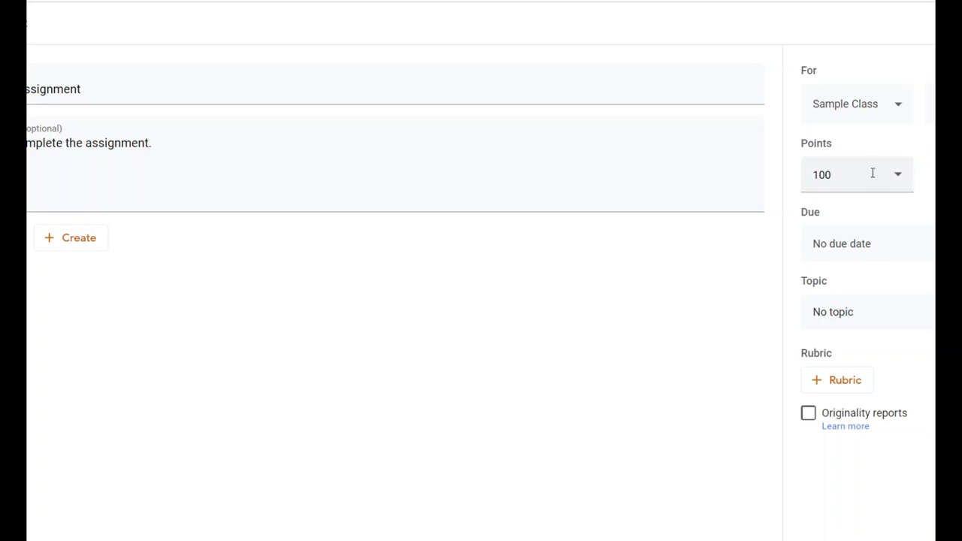
# - Try a value of 10 points for the assignment, and switch it to Ungraded
pyautogui.click(872, 173)
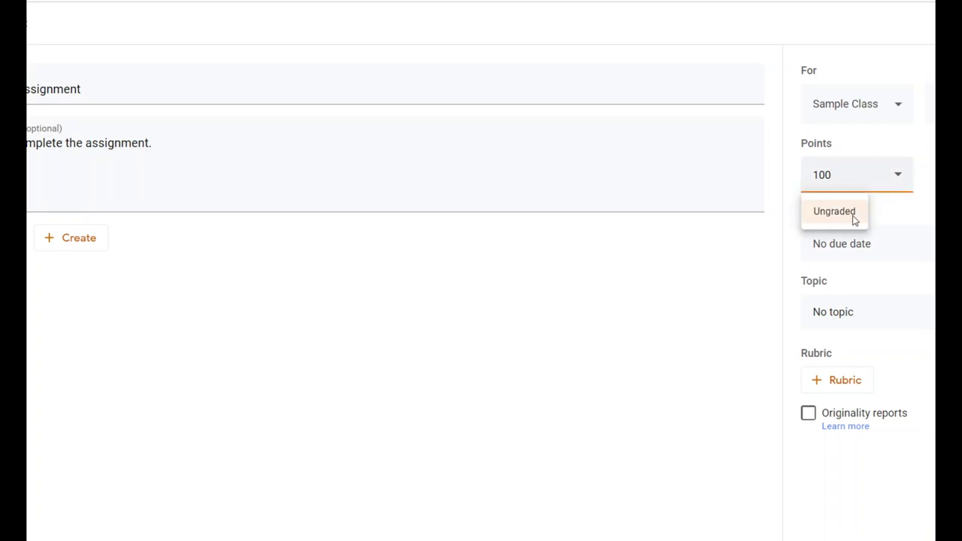
pyautogui.moveTo(843, 179); pyautogui.dragTo(780, 189)
pyautogui.write('10')
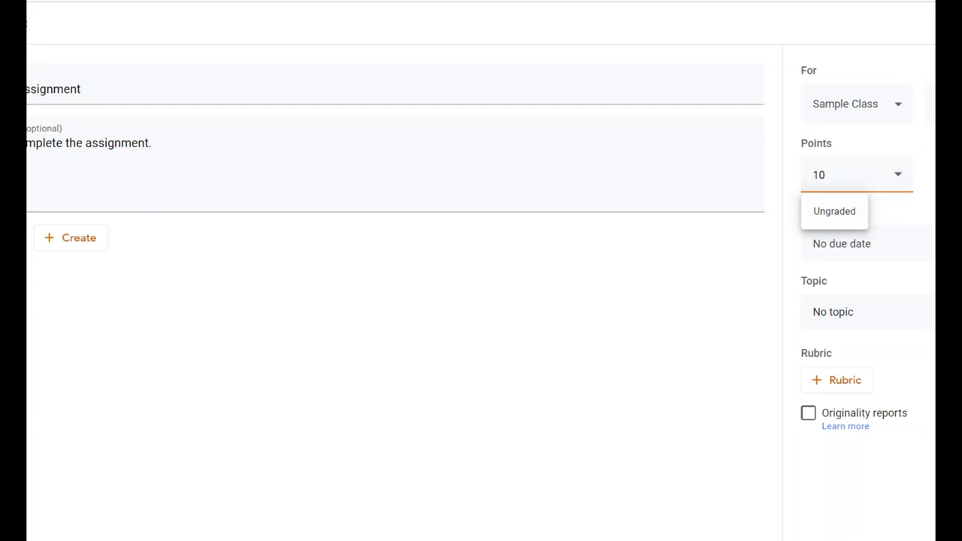
pyautogui.click(888, 185)
pyautogui.click(841, 218)
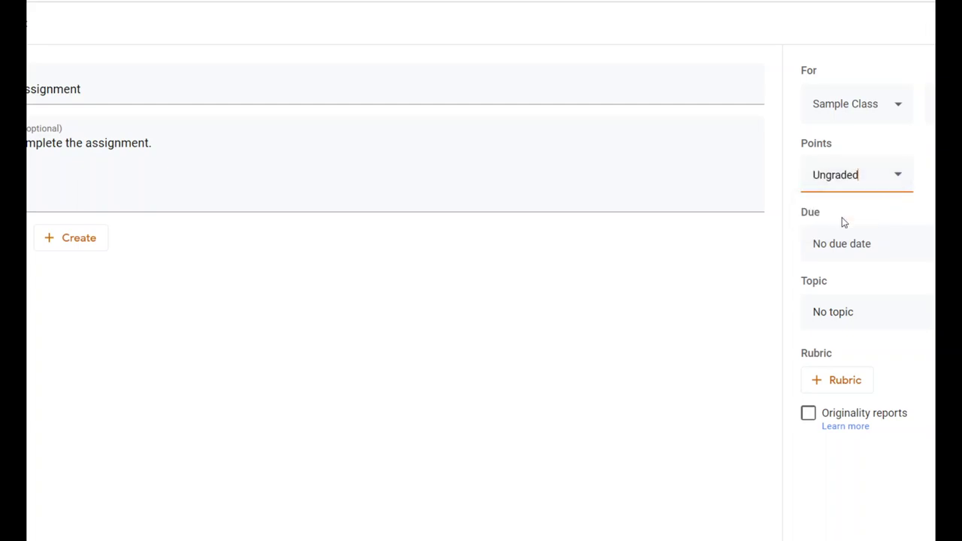
# - Replace the Ungraded setting with 10 points for the assignment
pyautogui.moveTo(876, 178); pyautogui.dragTo(723, 178)
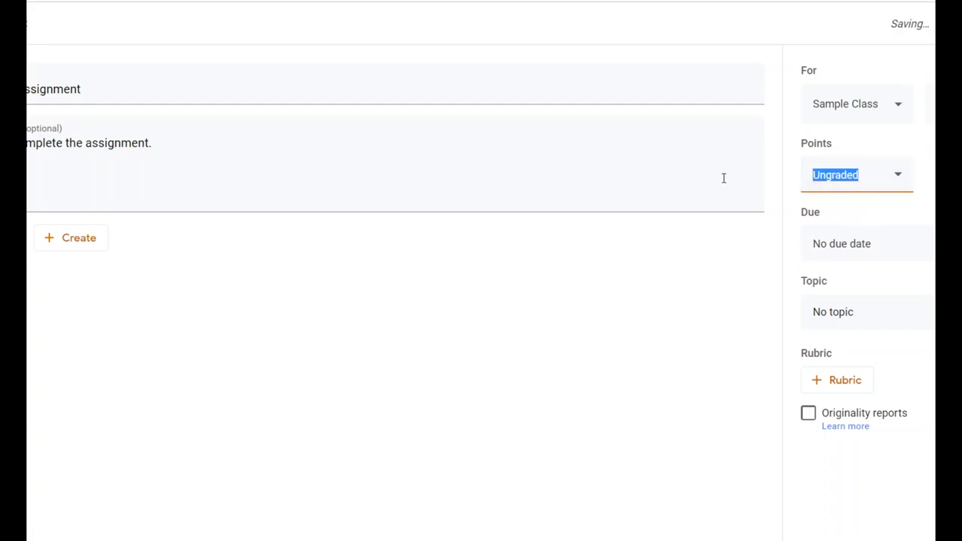
pyautogui.write('10')
pyautogui.press('BackSpace')
pyautogui.press('BackSpace')
pyautogui.press('BackSpace')
pyautogui.press('BackSpace')
pyautogui.press('BackSpace')
pyautogui.press('BackSpace')
pyautogui.press('BackSpace')
pyautogui.press('BackSpace')
pyautogui.press('BackSpace')
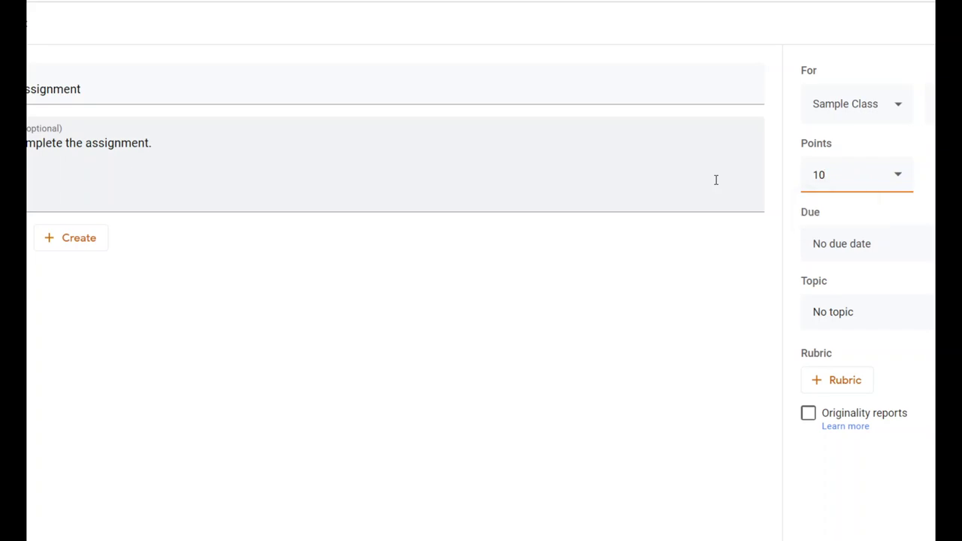
# - Set the assignment's due date to Mar 18, 2020, without a due time
pyautogui.click(924, 248)
pyautogui.click(927, 254)
pyautogui.click(924, 248)
pyautogui.click(930, 301)
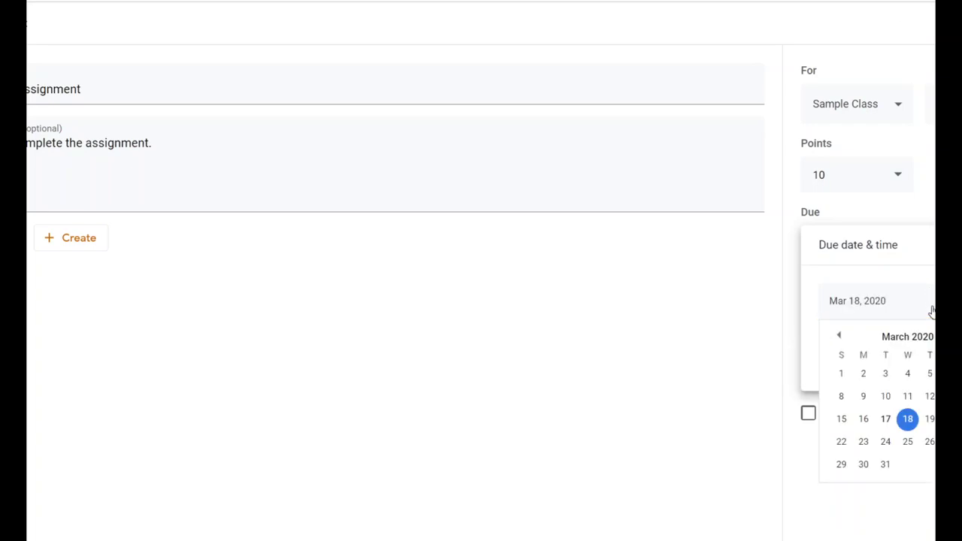
pyautogui.click(911, 423)
pyautogui.click(913, 427)
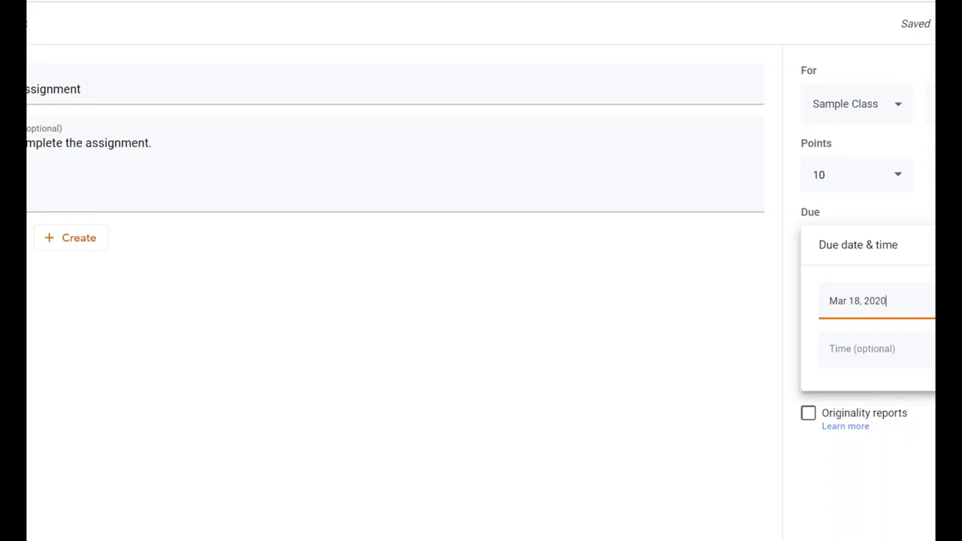
pyautogui.press('Escape')
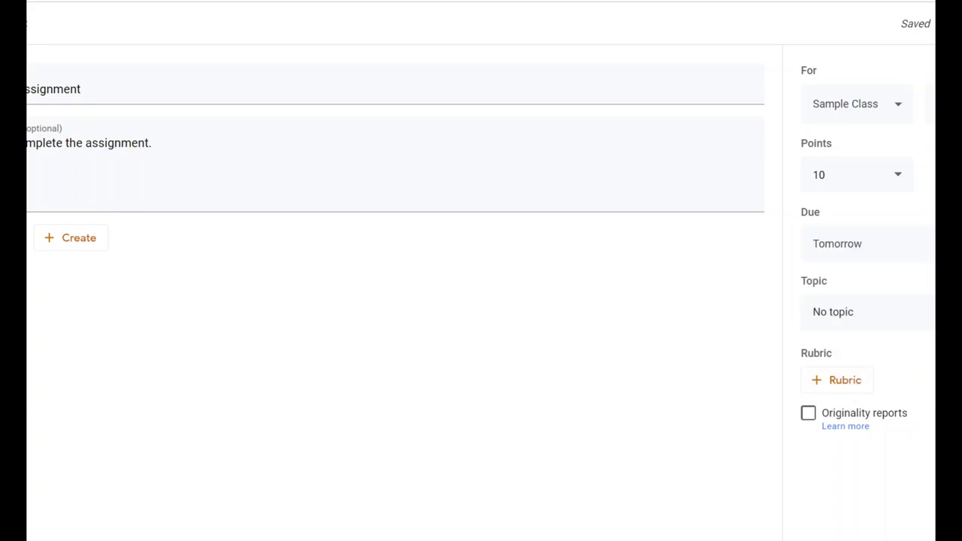
# - Try creating a new topic named Unit 2 for the assignment, and clear it again
pyautogui.click(871, 318)
pyautogui.click(855, 408)
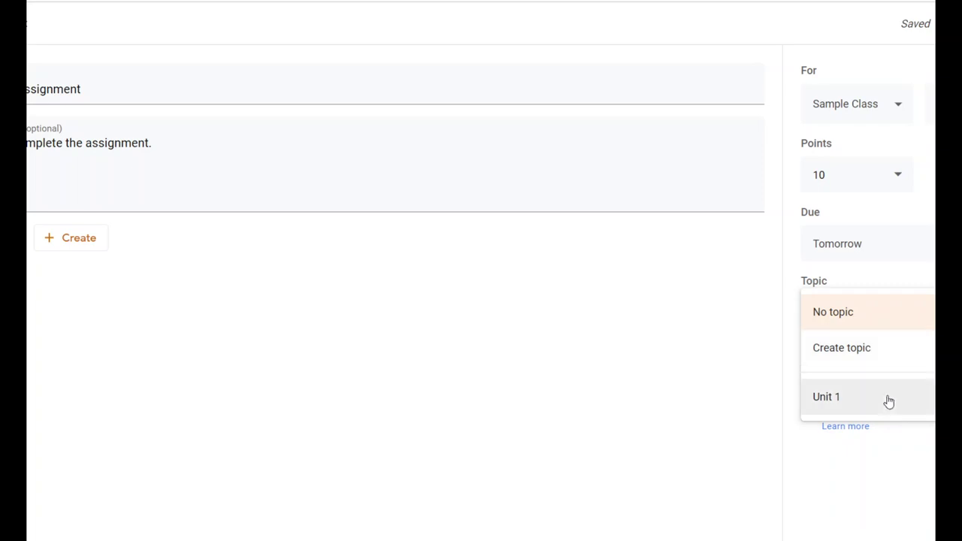
pyautogui.click(891, 353)
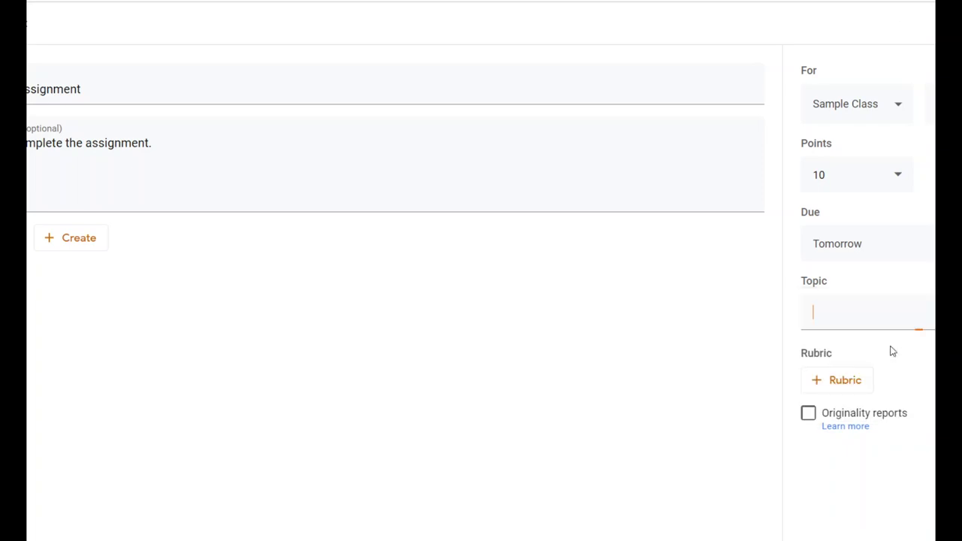
pyautogui.write('Unit 2')
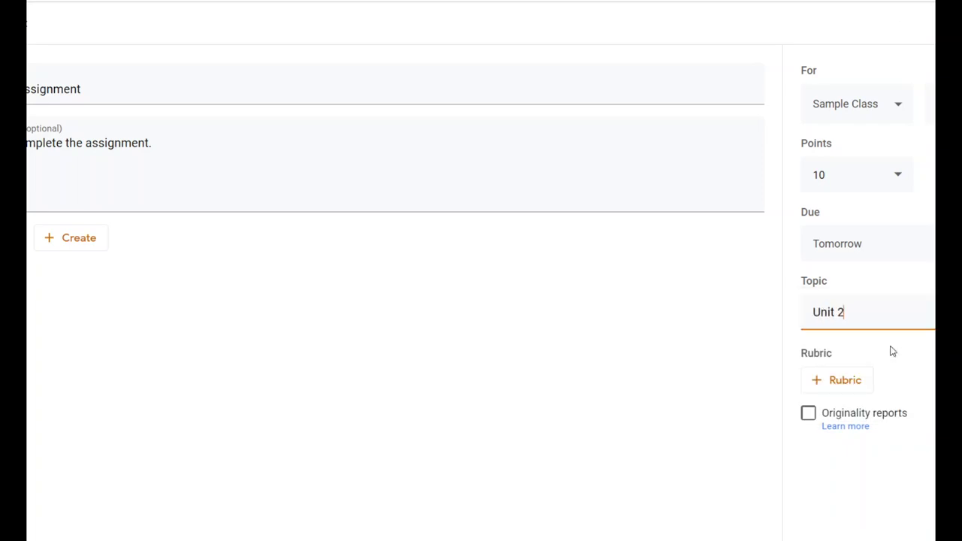
pyautogui.moveTo(882, 320); pyautogui.dragTo(612, 311)
pyautogui.press('BackSpace')
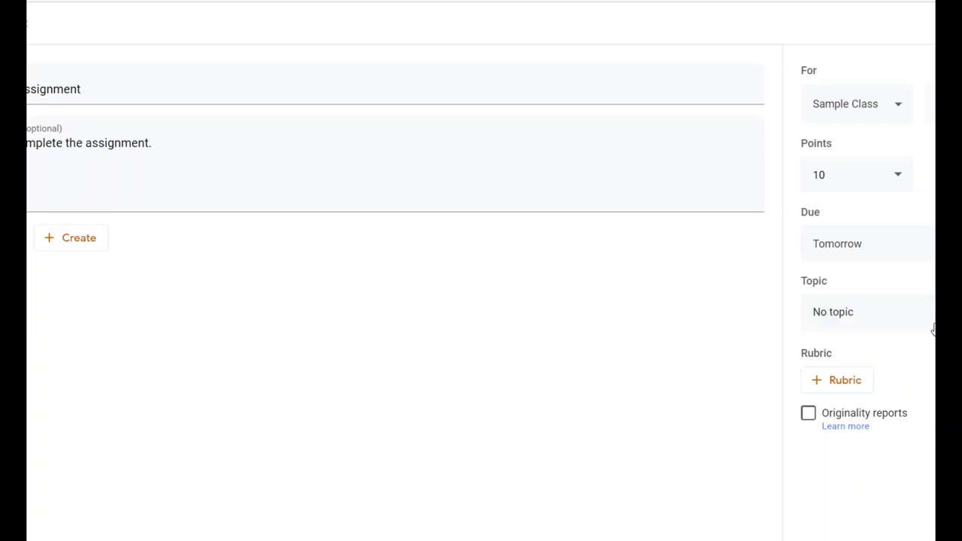
# - File the assignment under the existing Unit 1 topic
pyautogui.click(928, 323)
pyautogui.click(859, 395)
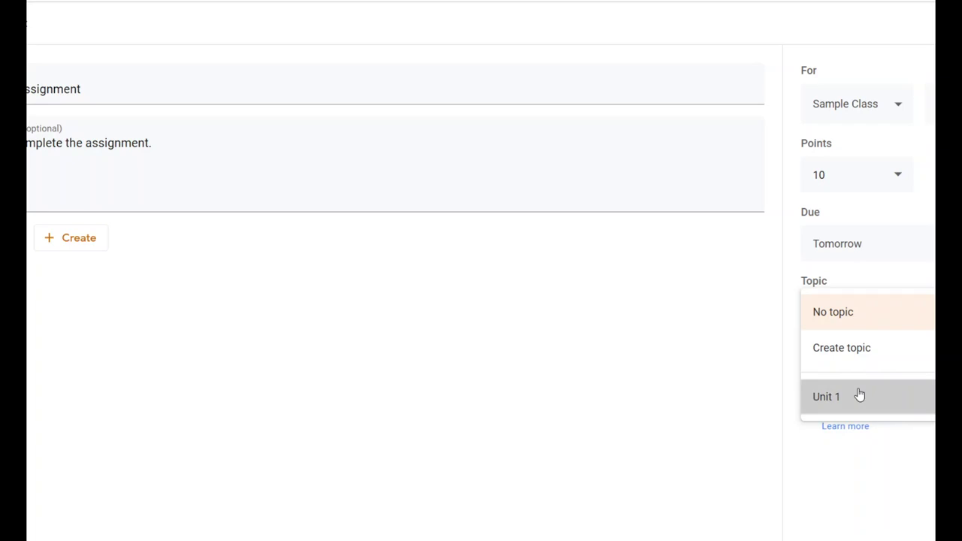
# - Look at the form for creating the assignment's rubric, and discard it without saving
pyautogui.click(831, 390)
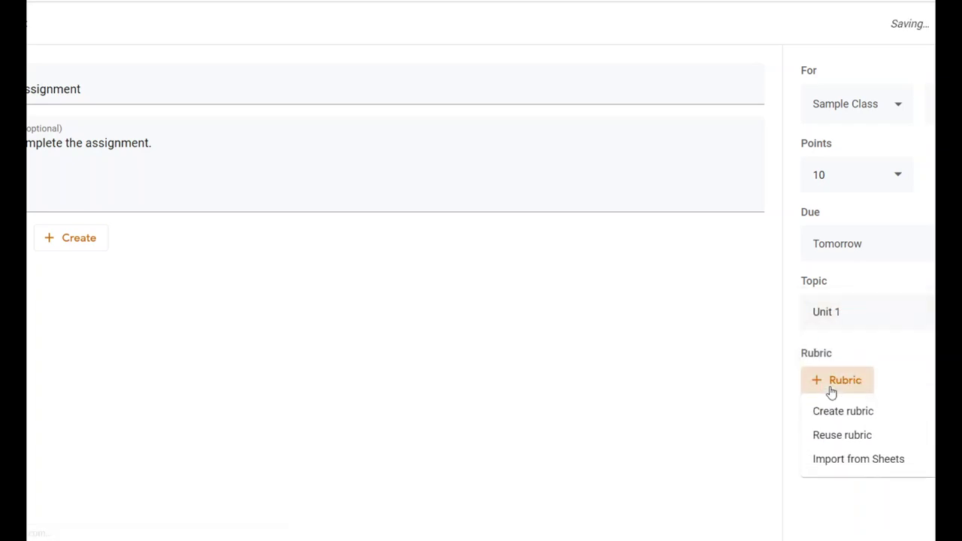
pyautogui.click(889, 421)
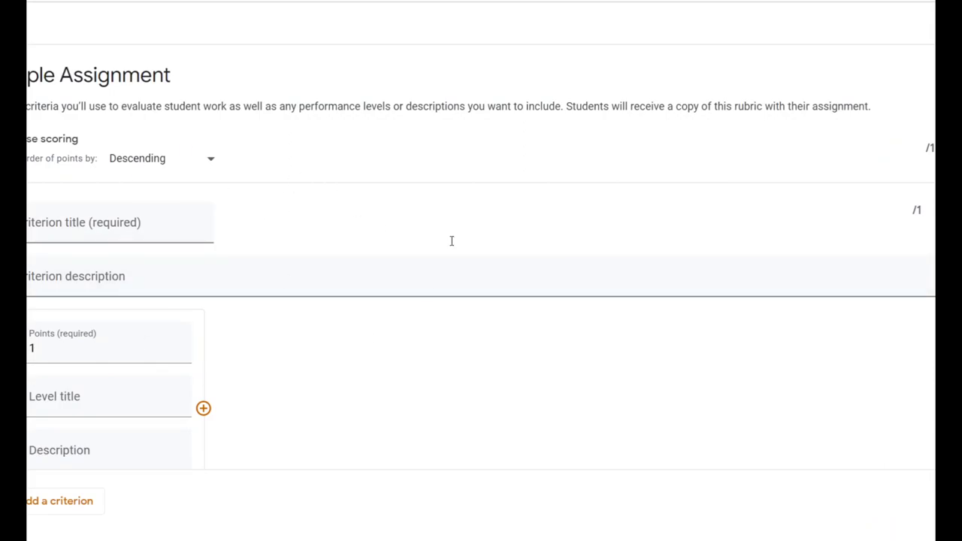
pyautogui.press('Escape')
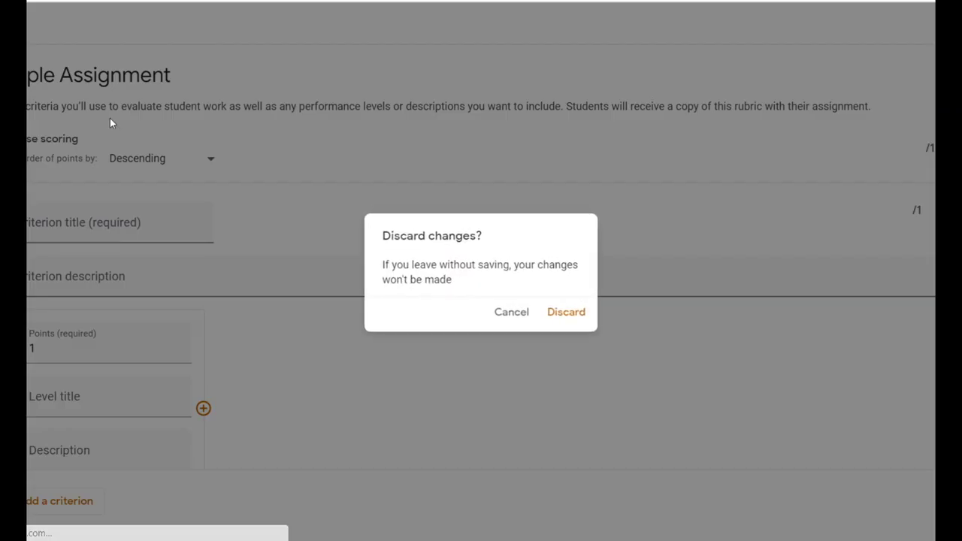
pyautogui.click(577, 319)
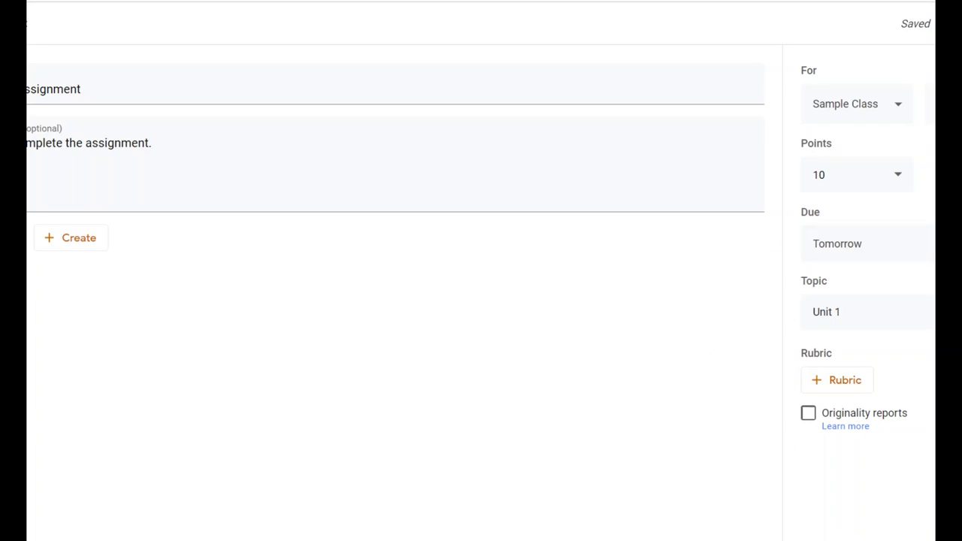
pyautogui.click(897, 385)
pyautogui.click(808, 418)
pyautogui.click(810, 420)
# - Review the sources for attaching material to the assignment, view the My Drive folders, and return to file upload
pyautogui.click(18, 240)
pyautogui.click(17, 240)
pyautogui.click(17, 237)
pyautogui.click(17, 237)
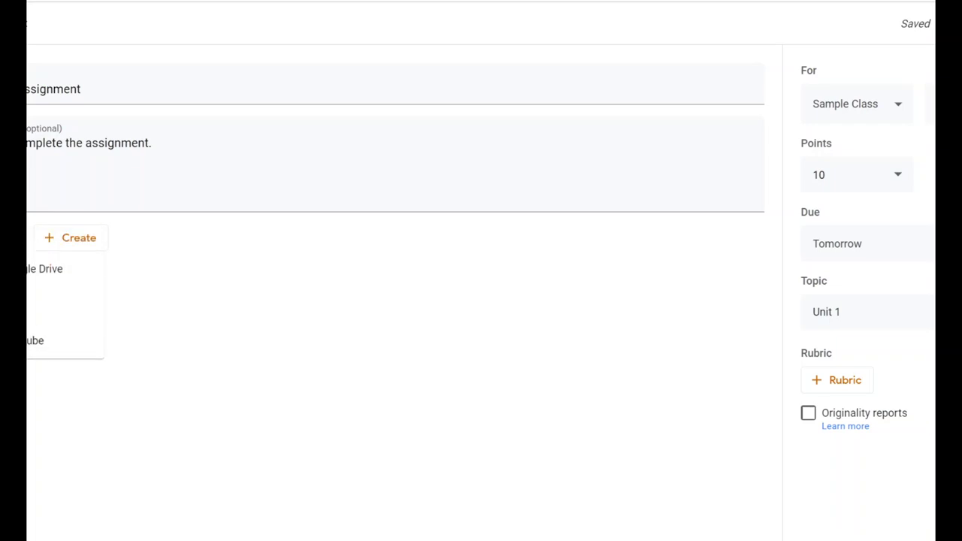
pyautogui.click(81, 279)
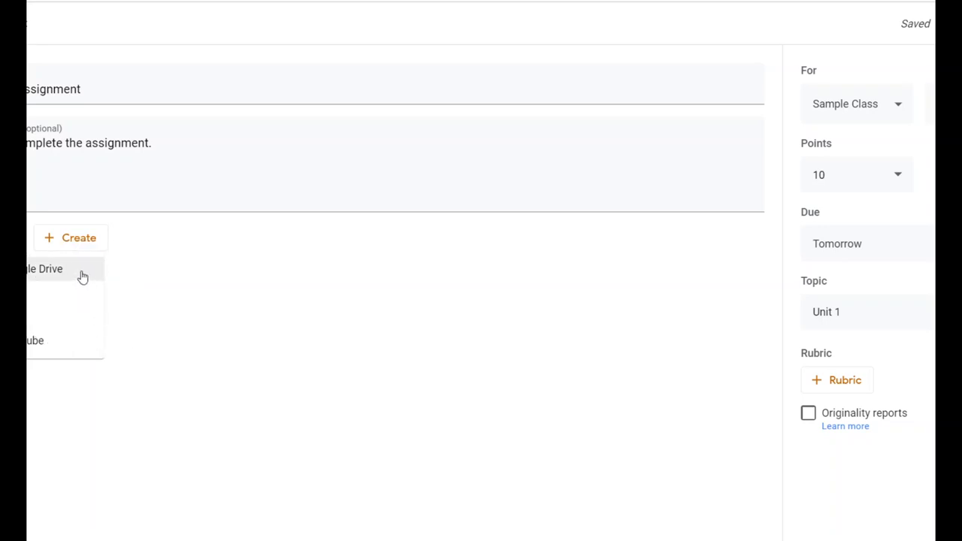
pyautogui.click(57, 296)
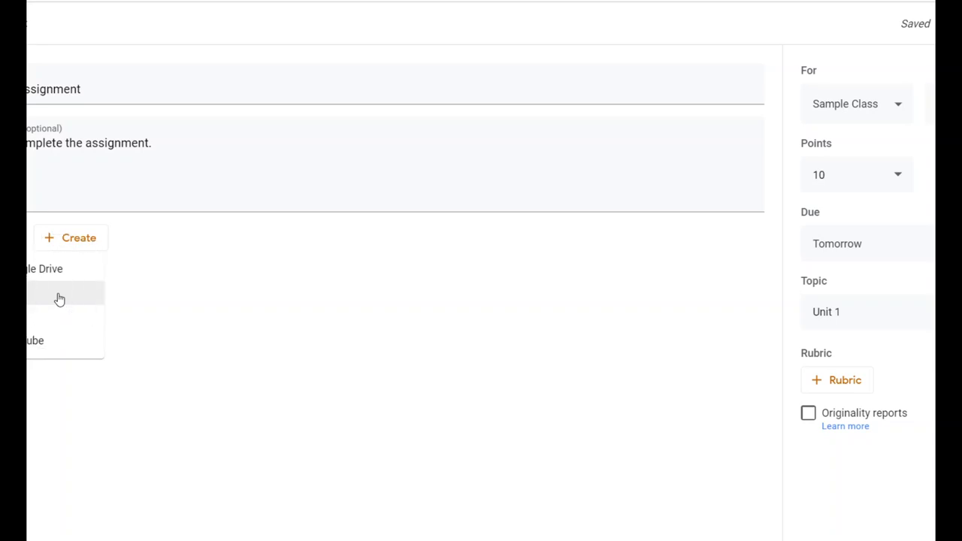
pyautogui.click(60, 299)
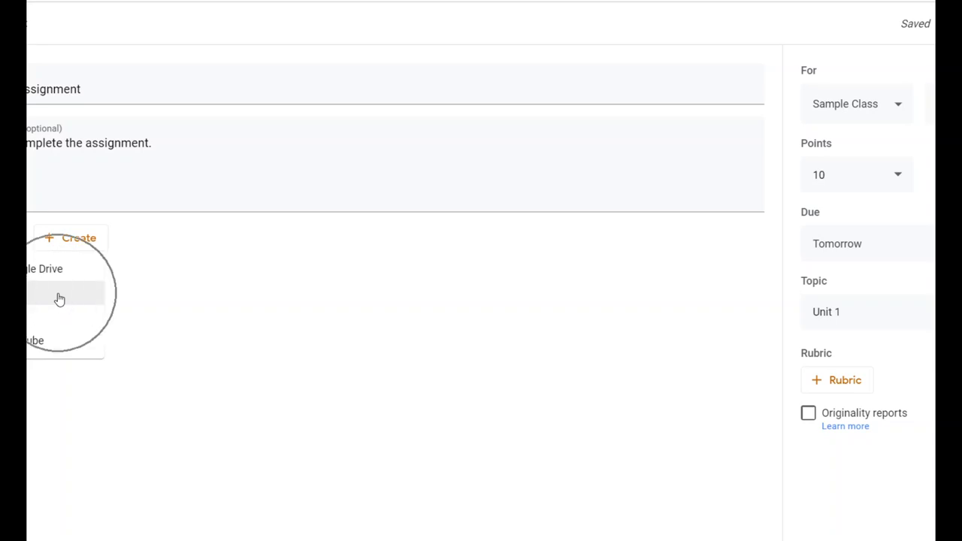
pyautogui.click(64, 329)
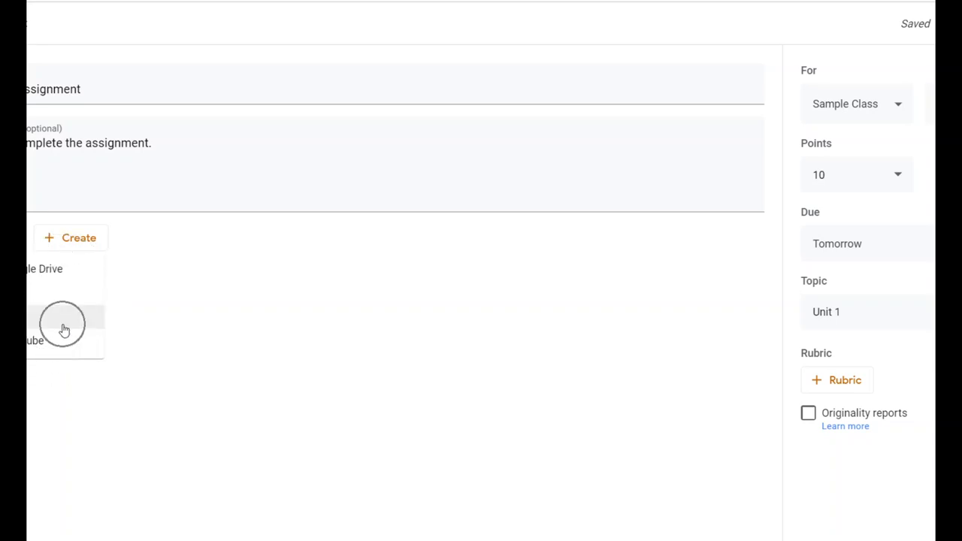
pyautogui.click(60, 321)
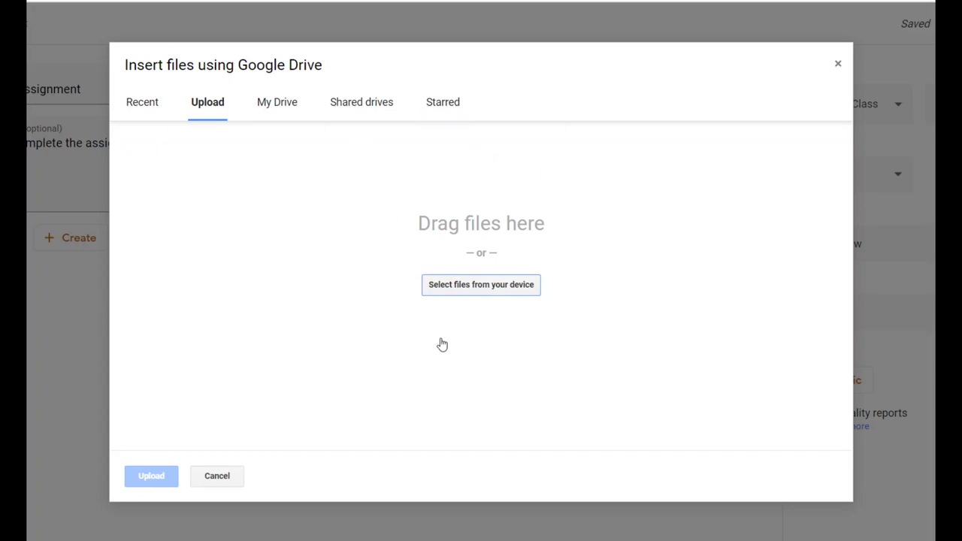
pyautogui.click(280, 110)
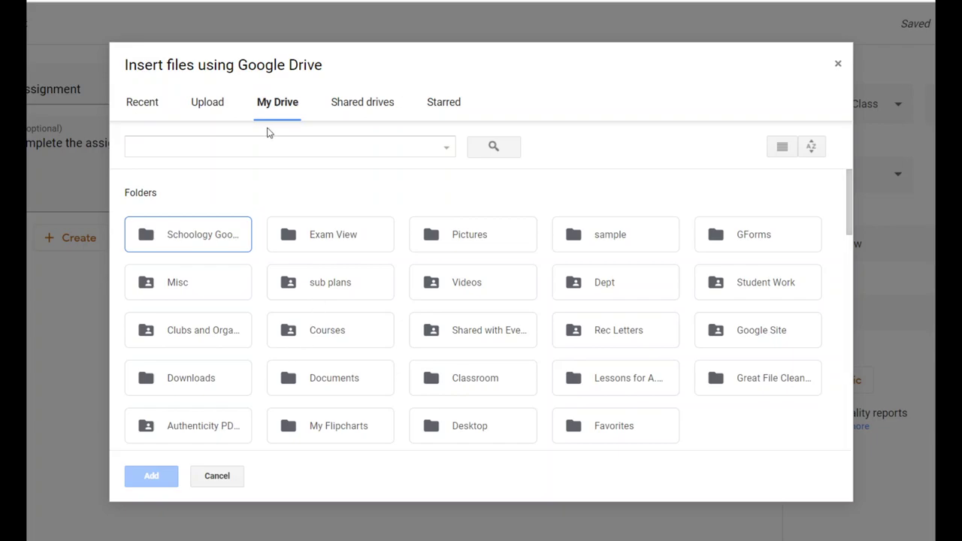
pyautogui.click(214, 107)
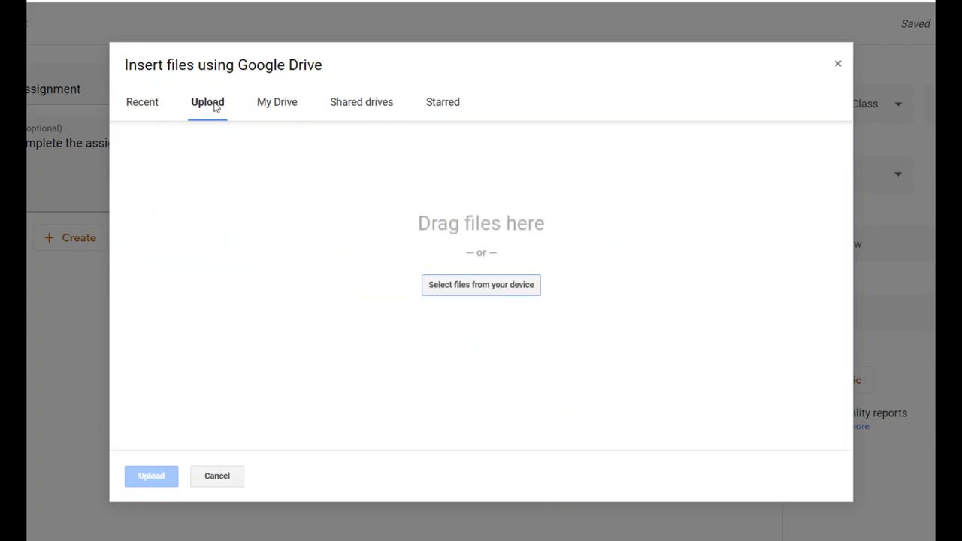
# - Add SAMPLE.pptx from the computer's Desktop folder to the files for upload
pyautogui.click(402, 339)
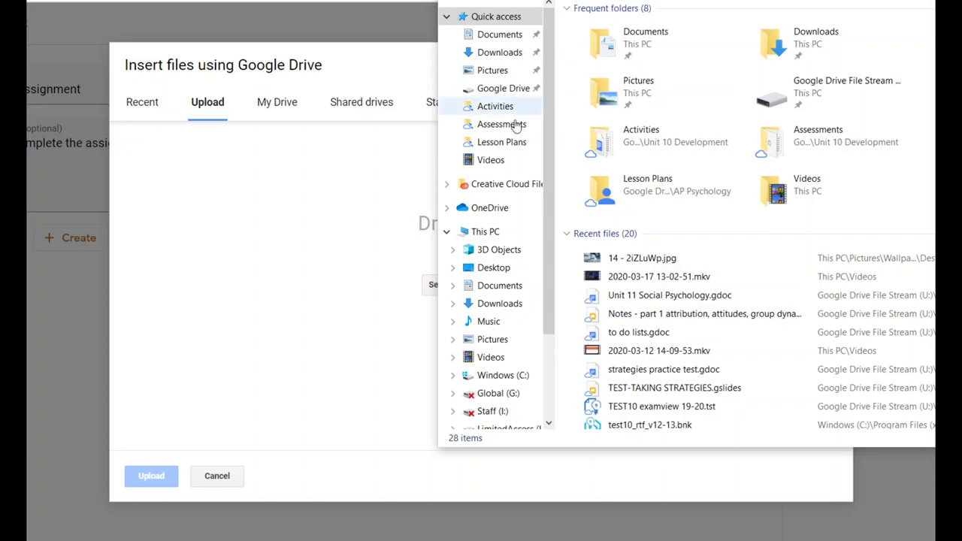
pyautogui.click(503, 271)
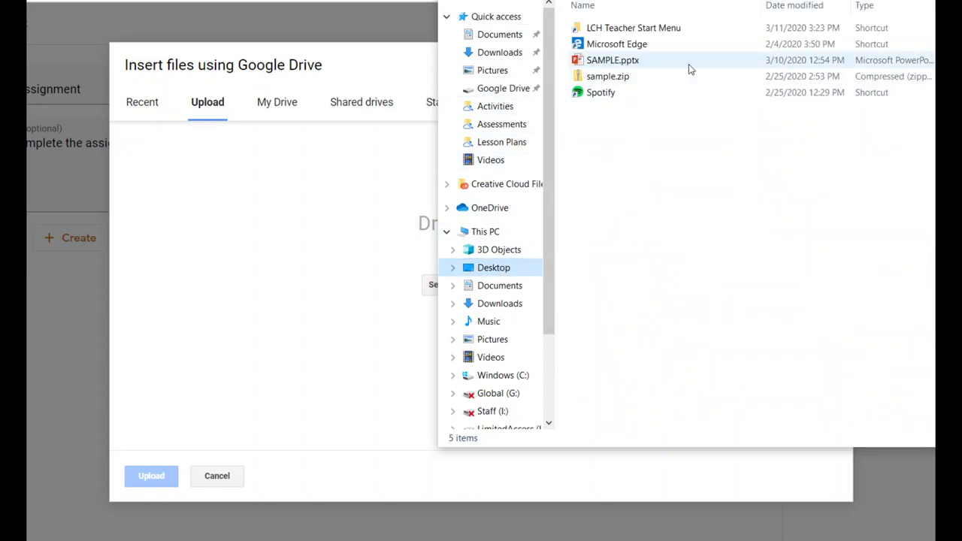
pyautogui.moveTo(682, 65); pyautogui.dragTo(318, 243)
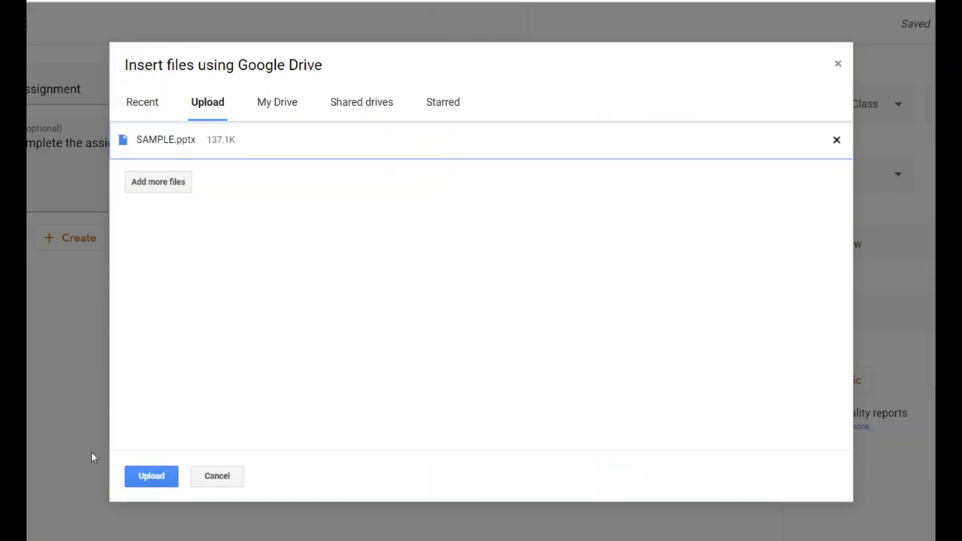
pyautogui.hotkey('alt', 'Tab')
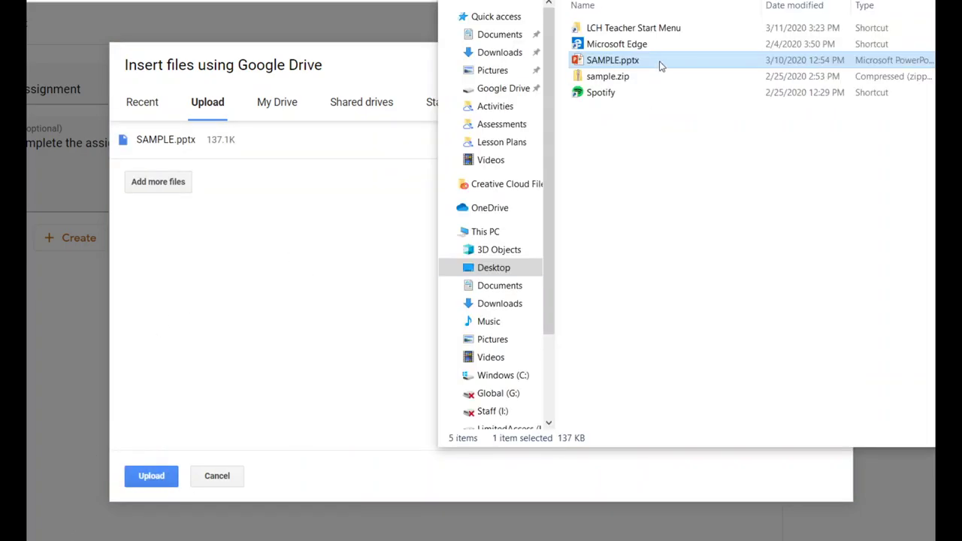
pyautogui.moveTo(659, 61); pyautogui.dragTo(869, 248)
pyautogui.click(269, 254)
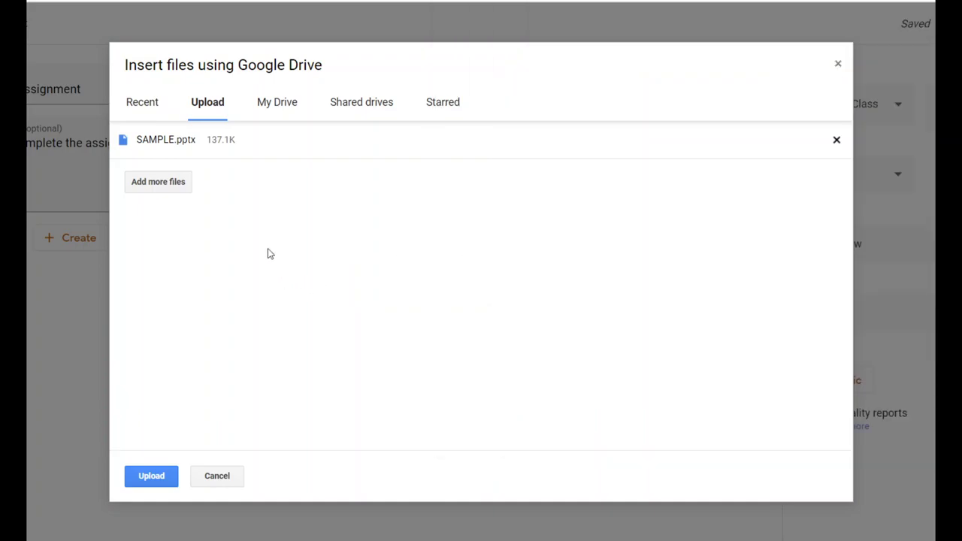
pyautogui.click(166, 182)
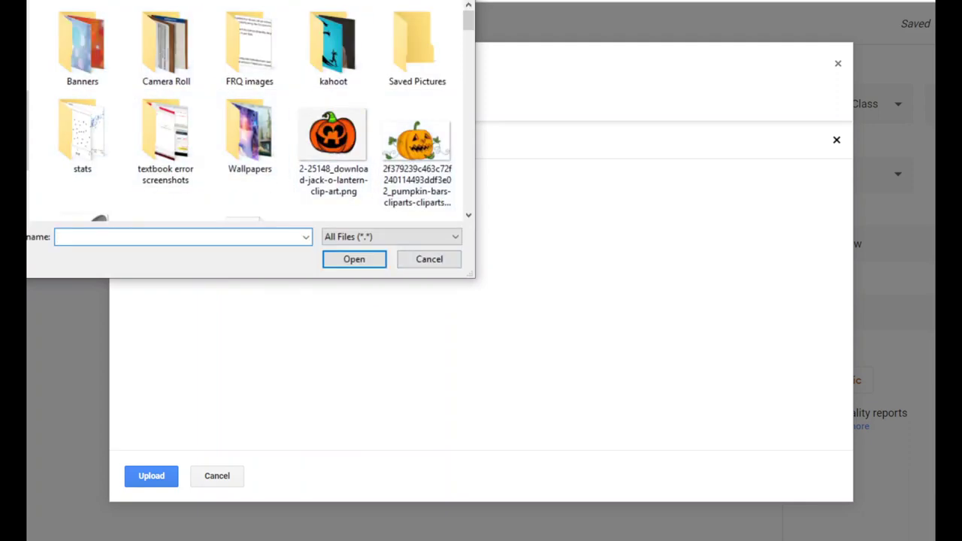
pyautogui.click(422, 258)
pyautogui.click(158, 181)
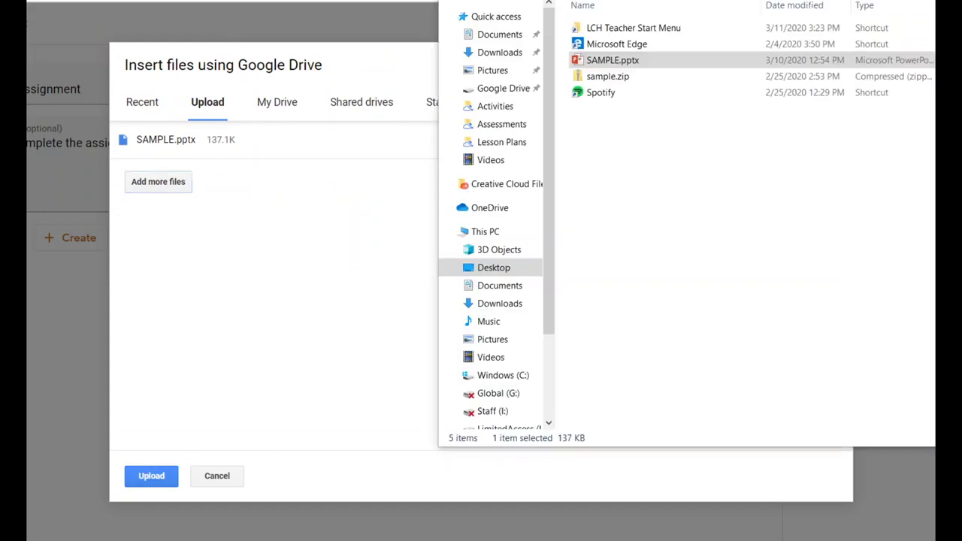
# - Add Brother Bear Notes.gdoc from the computer's Google Drive folder to the upload list, and start uploading both files
pyautogui.click(526, 87)
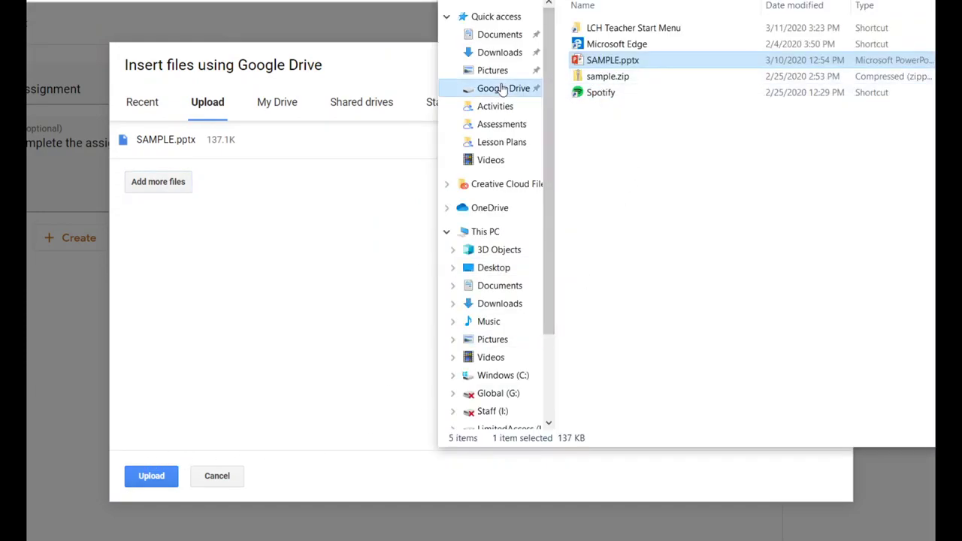
pyautogui.click(653, 27)
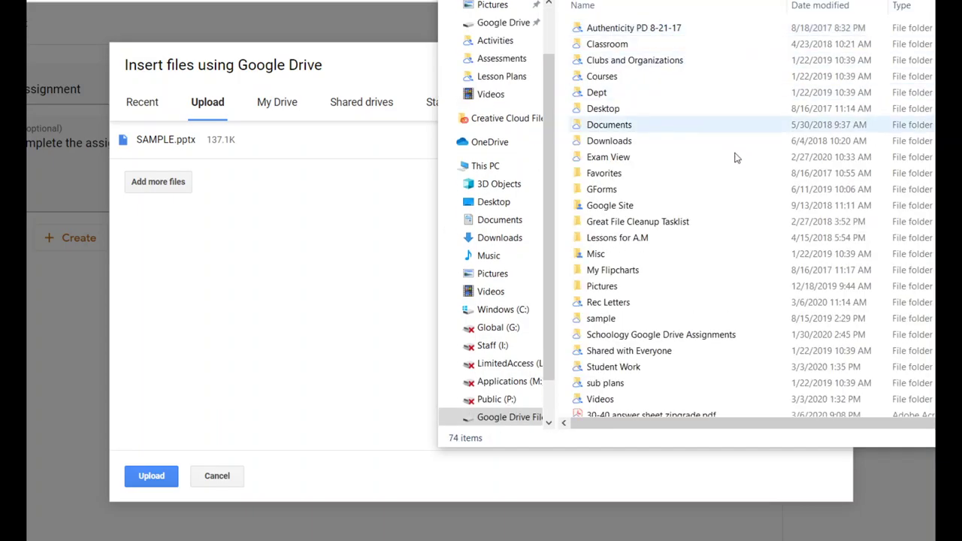
pyautogui.scroll(-5, 716, 229)
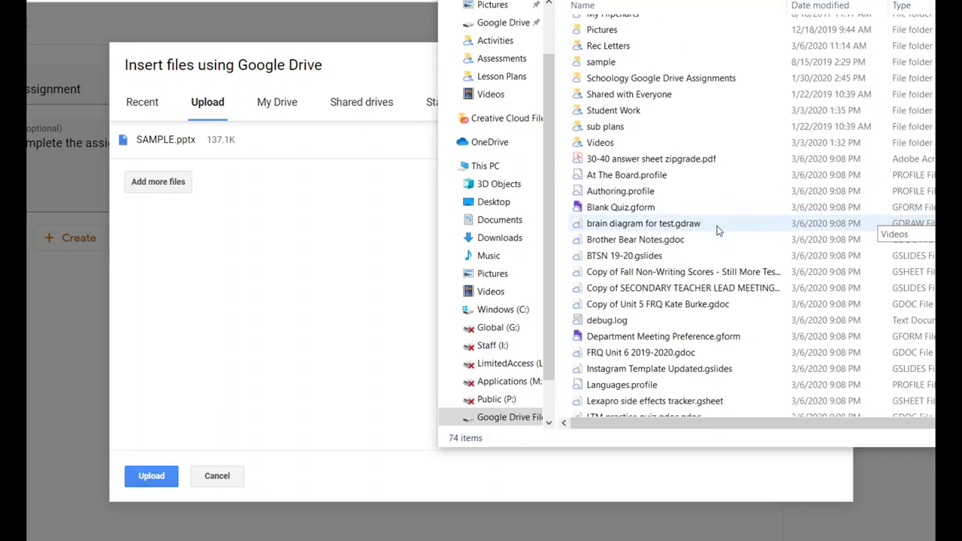
pyautogui.scroll(-2, 716, 229)
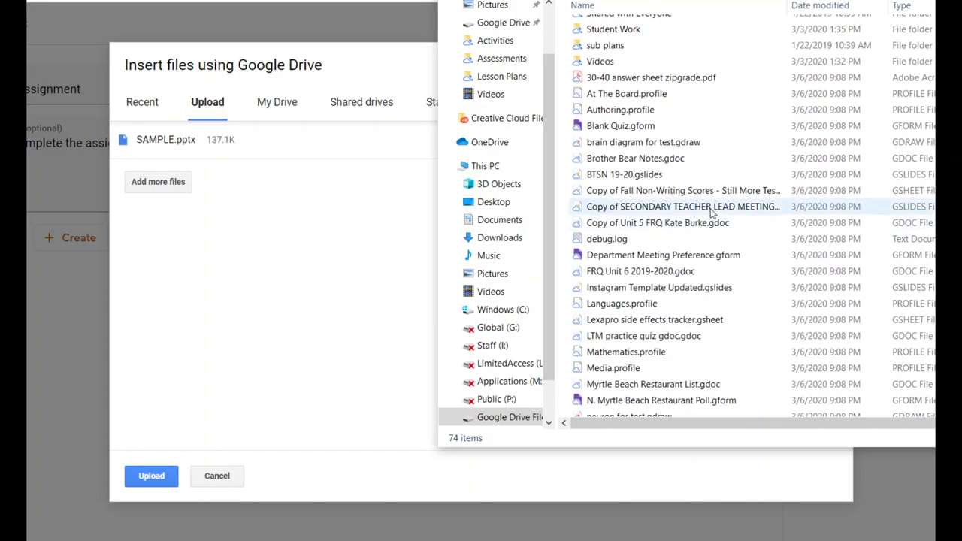
pyautogui.click(714, 159)
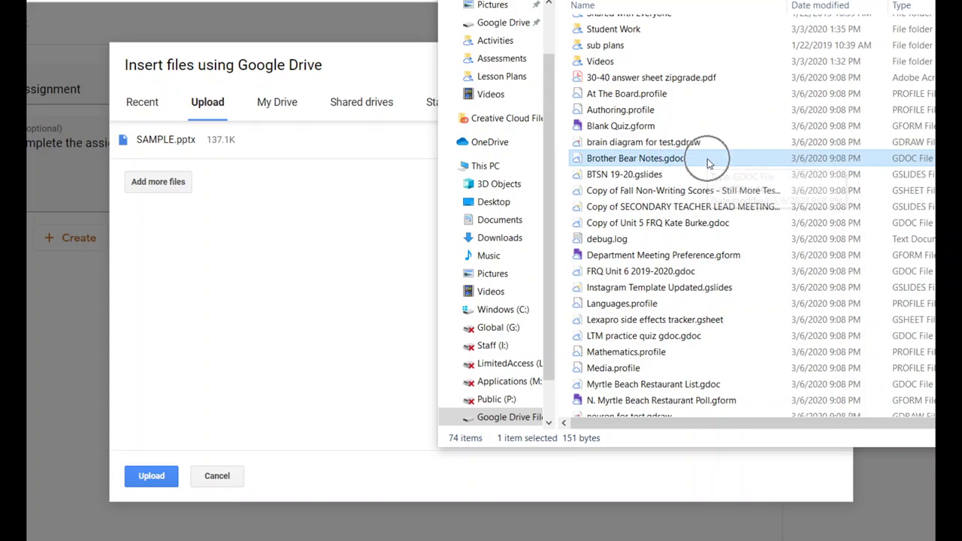
pyautogui.moveTo(708, 163); pyautogui.dragTo(337, 228)
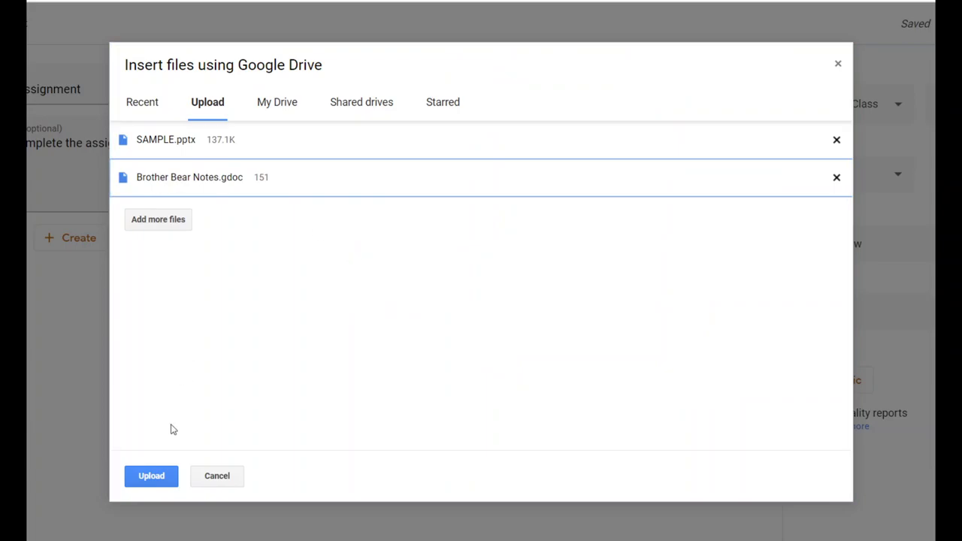
pyautogui.click(151, 479)
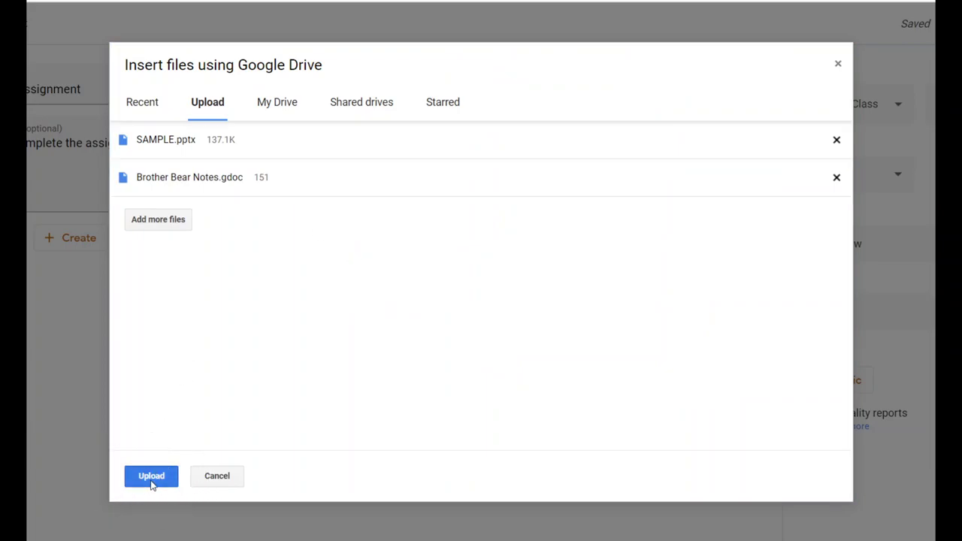
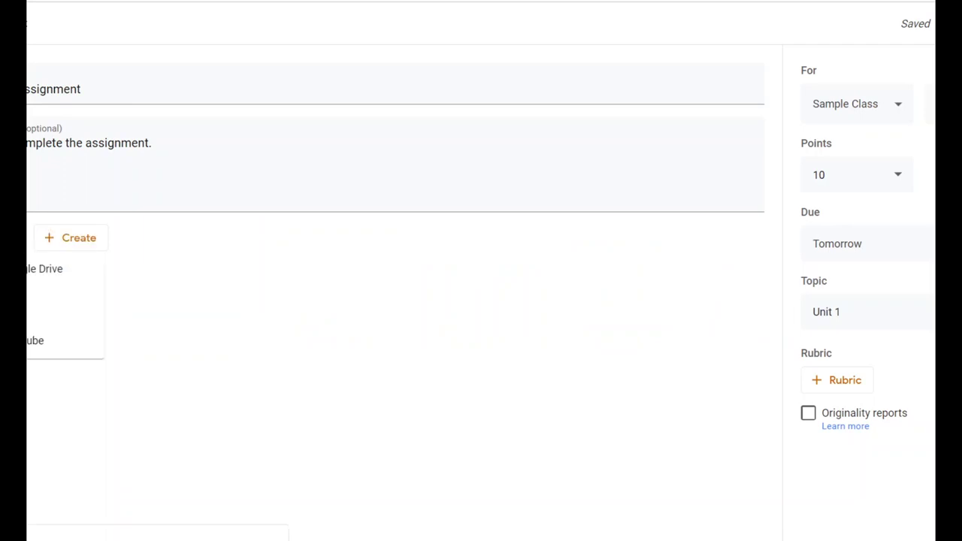
# - Attach SAMPLE.pptx to the assignment from the recent Google Drive files
pyautogui.click(31, 271)
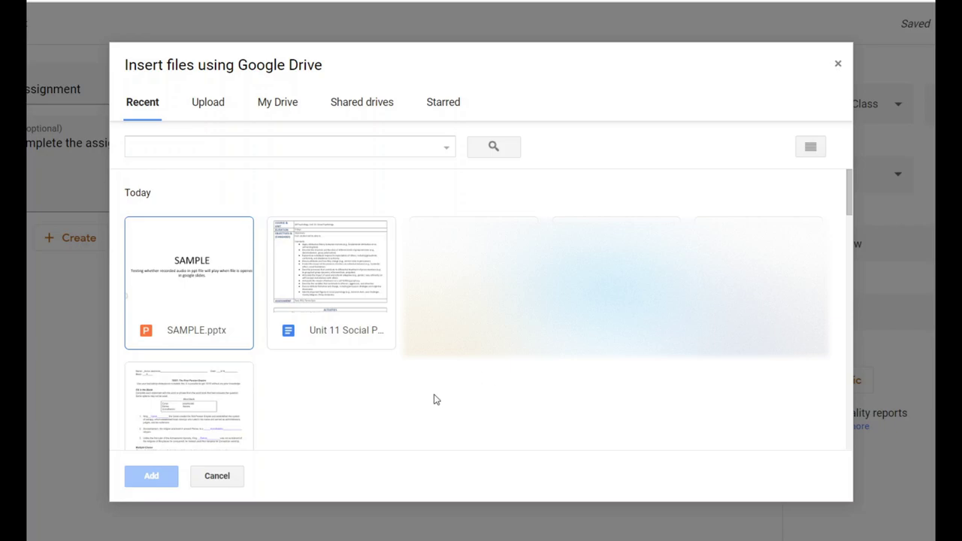
pyautogui.click(215, 297)
pyautogui.click(215, 296)
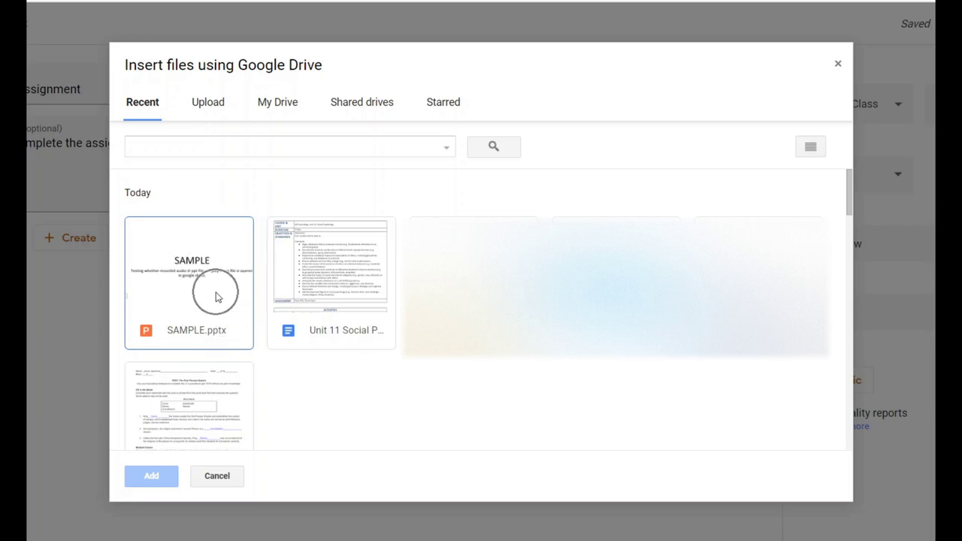
pyautogui.click(216, 297)
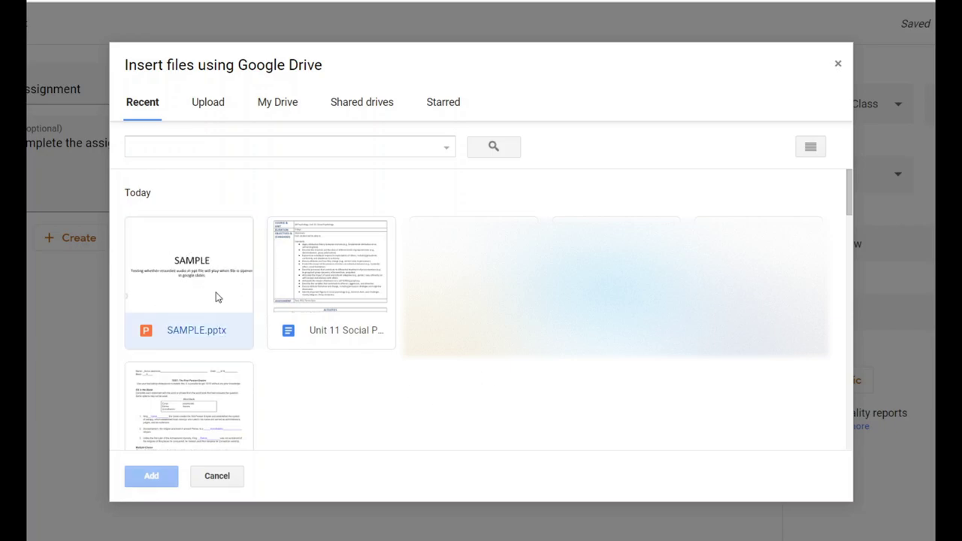
pyautogui.click(153, 479)
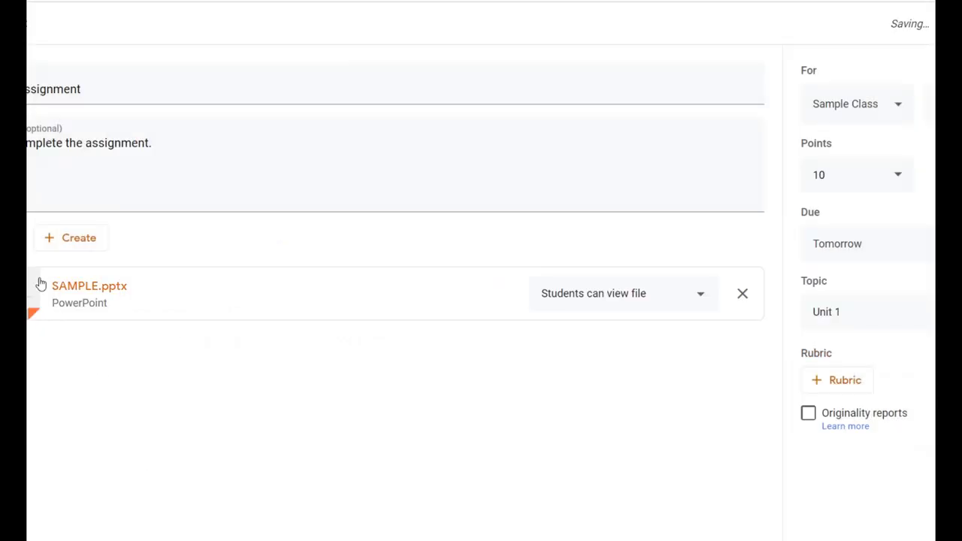
# - Search My Drive for "funda" and attach the Fundamental Attribution Error gdoc to the assignment
pyautogui.click(30, 238)
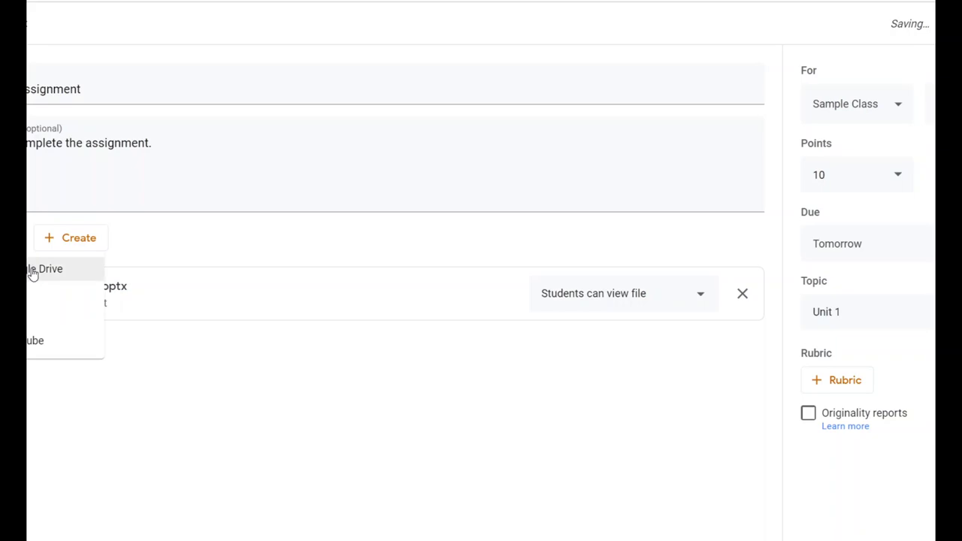
pyautogui.click(63, 269)
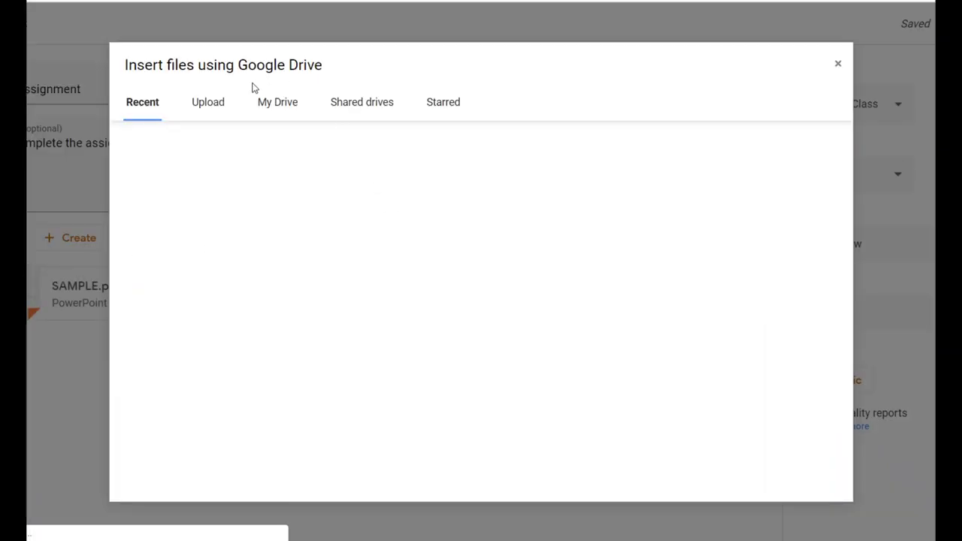
pyautogui.click(286, 120)
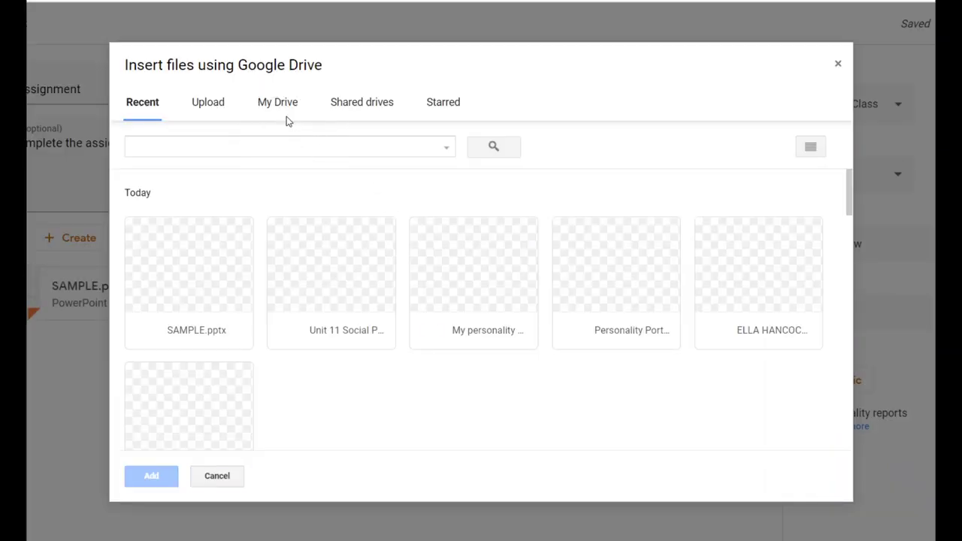
pyautogui.click(285, 119)
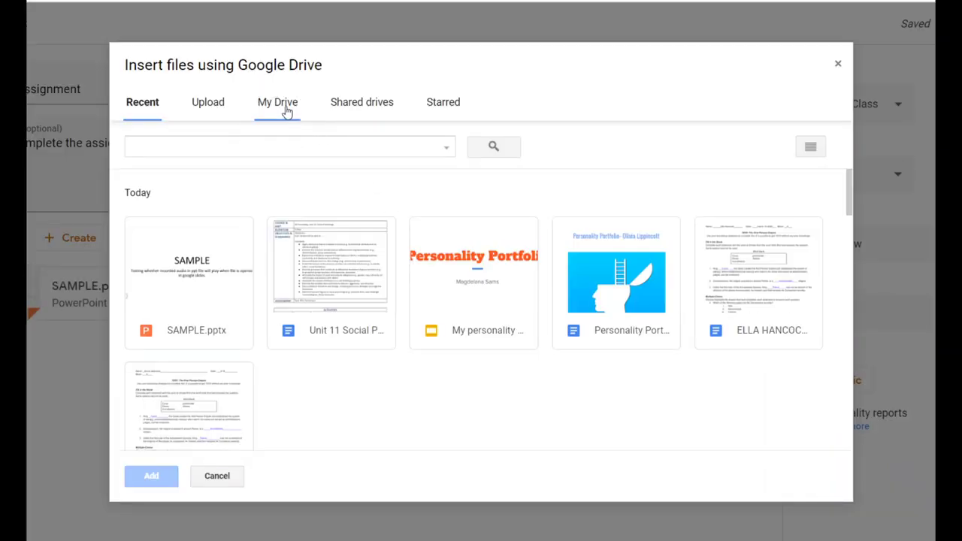
pyautogui.click(290, 149)
pyautogui.write('funda')
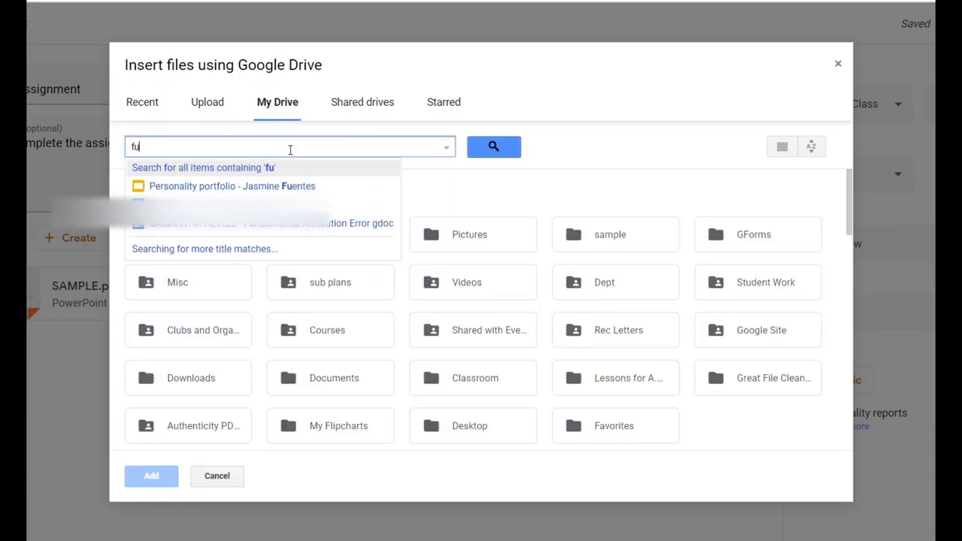
pyautogui.click(318, 186)
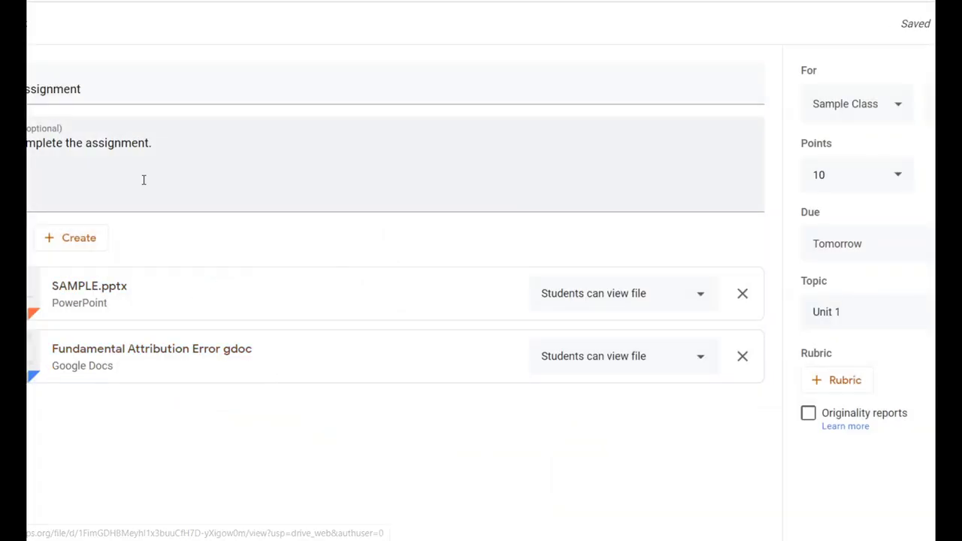
# - Replace the assignment's instructions with "Please view the slides and complete the worksheet."
pyautogui.click(202, 157)
pyautogui.hotkey('ctrl', 'a')
pyautogui.press('BackSpace')
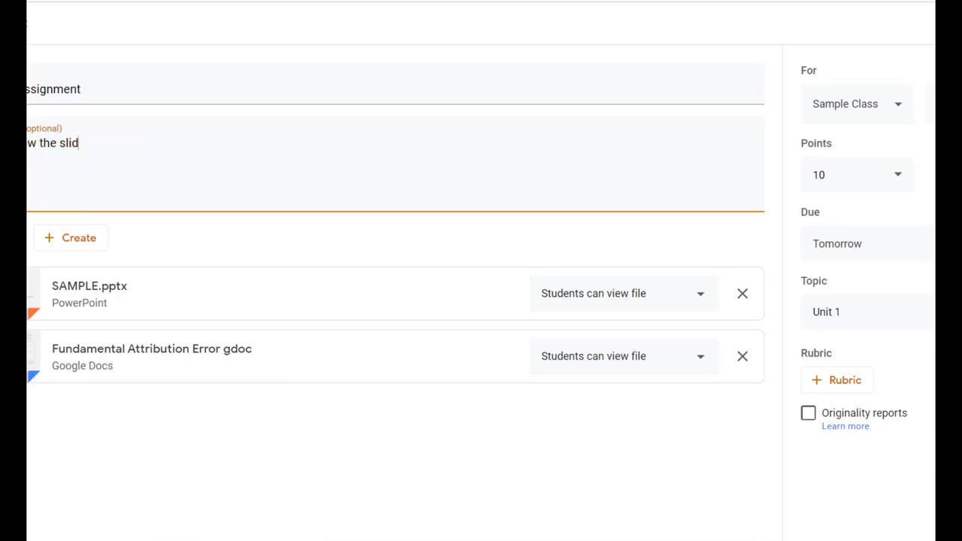
pyautogui.write('compelte')
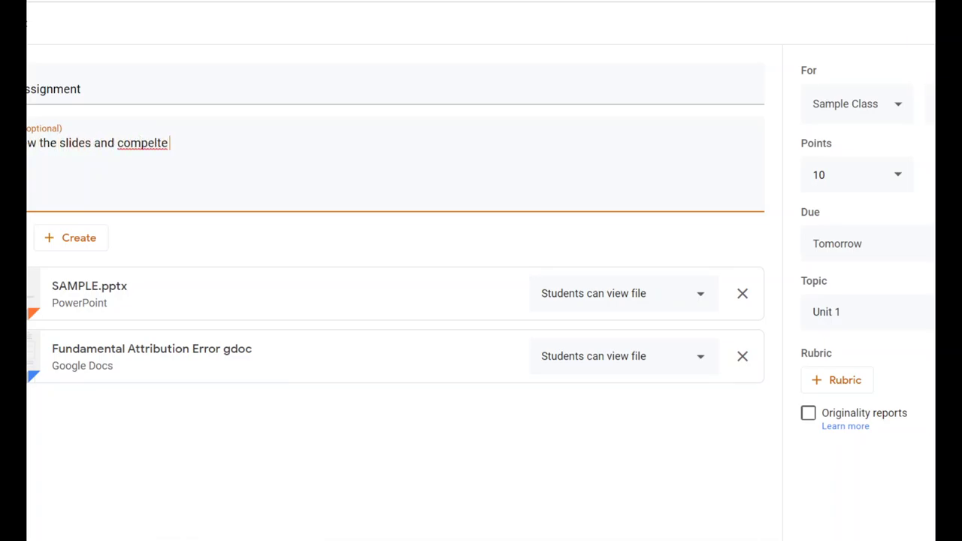
pyautogui.press('BackSpace')
pyautogui.press('BackSpace')
pyautogui.press('BackSpace')
pyautogui.press('BackSpace')
pyautogui.press('BackSpace')
pyautogui.write('lete the worksheet.')
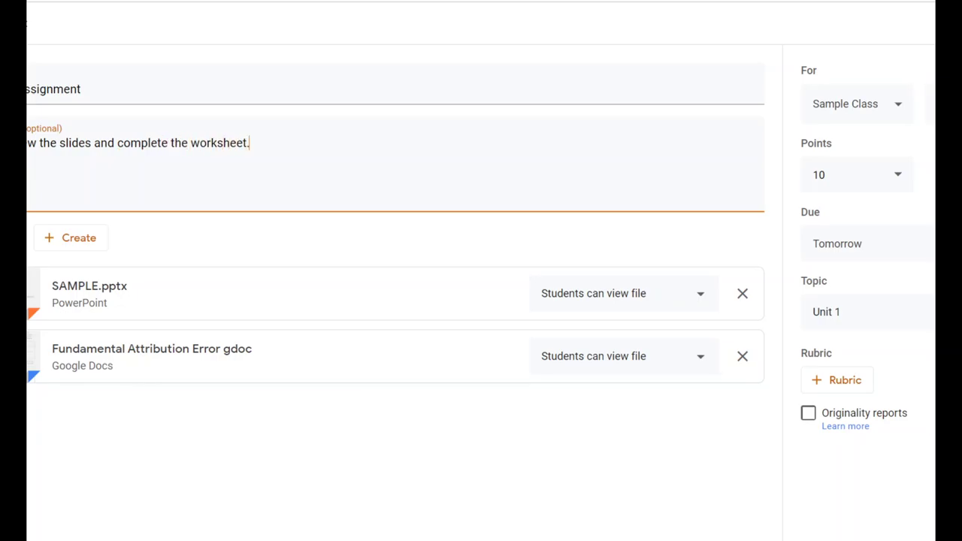
# - Set the Fundamental Attribution Error gdoc to "Make a copy for each student", leaving SAMPLE.pptx as "Students can view file"
pyautogui.click(623, 307)
pyautogui.click(623, 307)
pyautogui.click(622, 300)
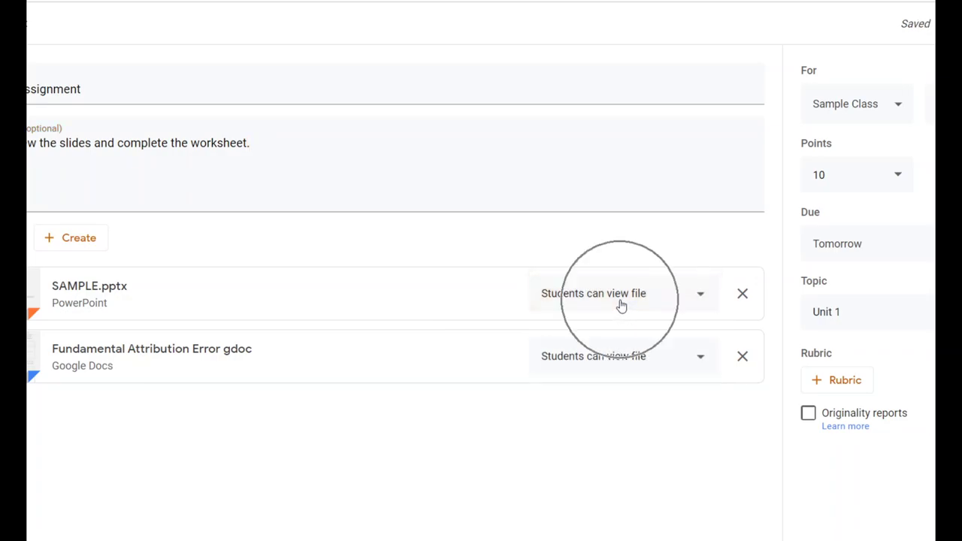
pyautogui.click(626, 373)
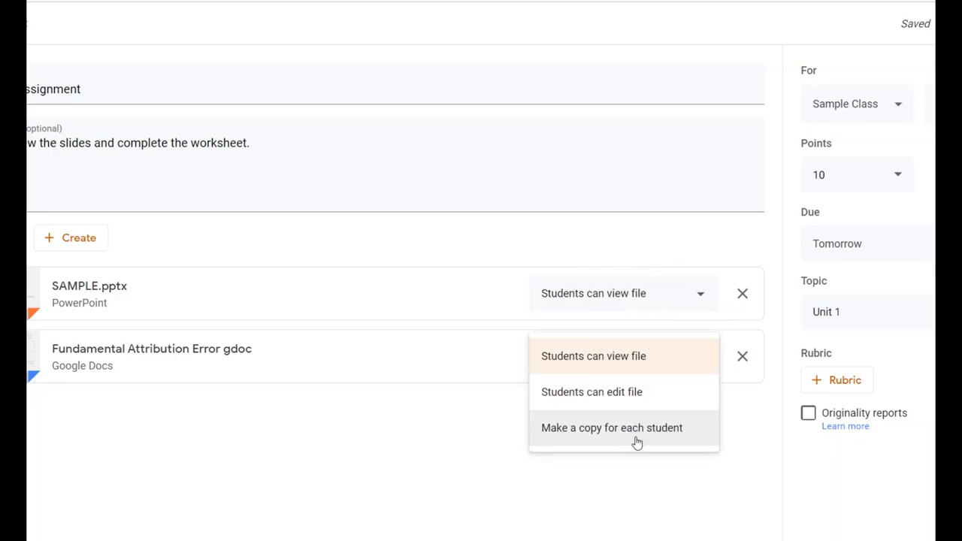
pyautogui.click(700, 440)
pyautogui.click(661, 359)
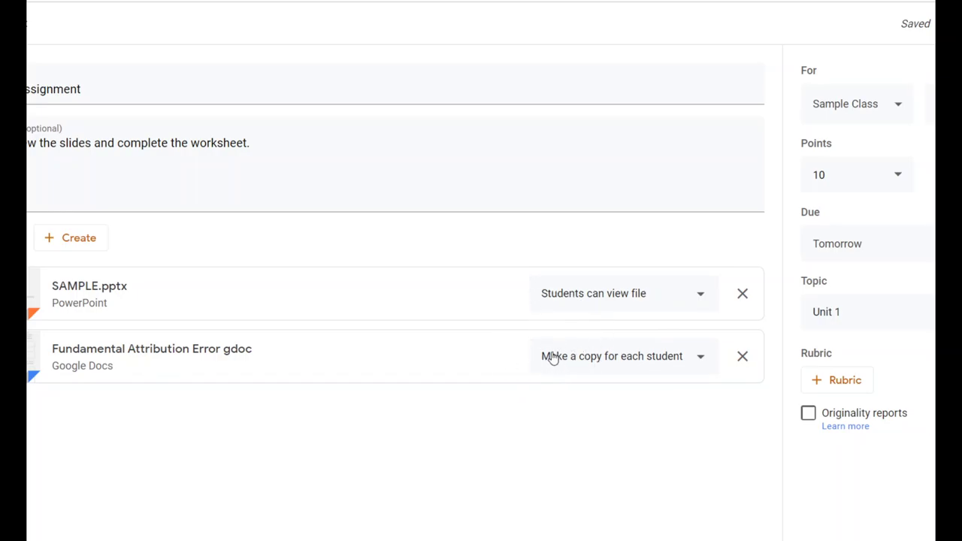
pyautogui.click(699, 356)
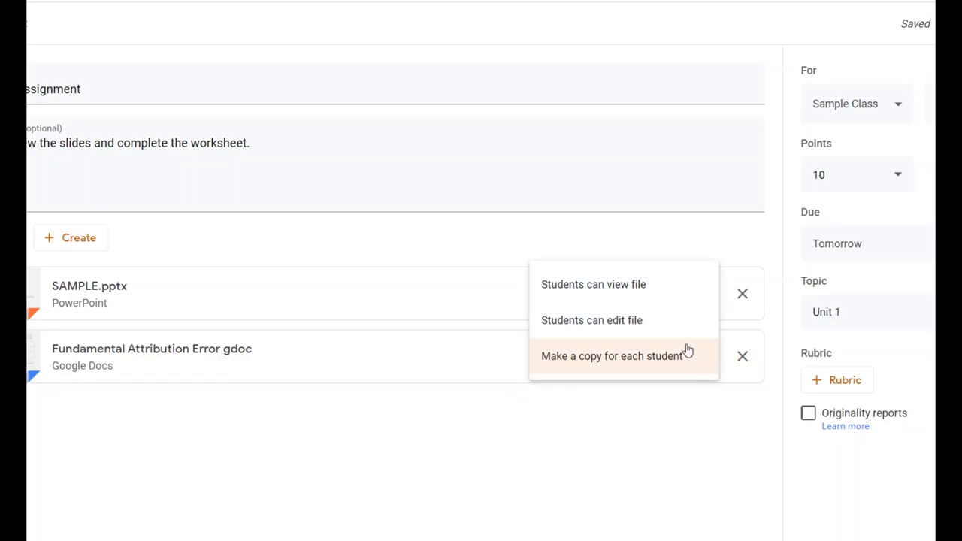
pyautogui.click(679, 371)
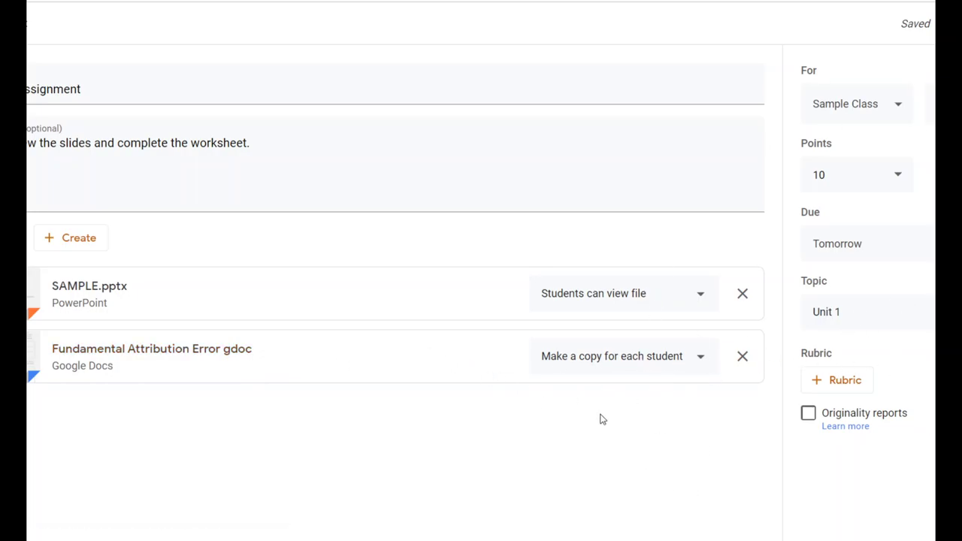
# - Save Sample Assignment as a draft and return to the class's Classwork page
pyautogui.click(141, 87)
pyautogui.click(331, 165)
pyautogui.click(921, 28)
pyautogui.click(915, 41)
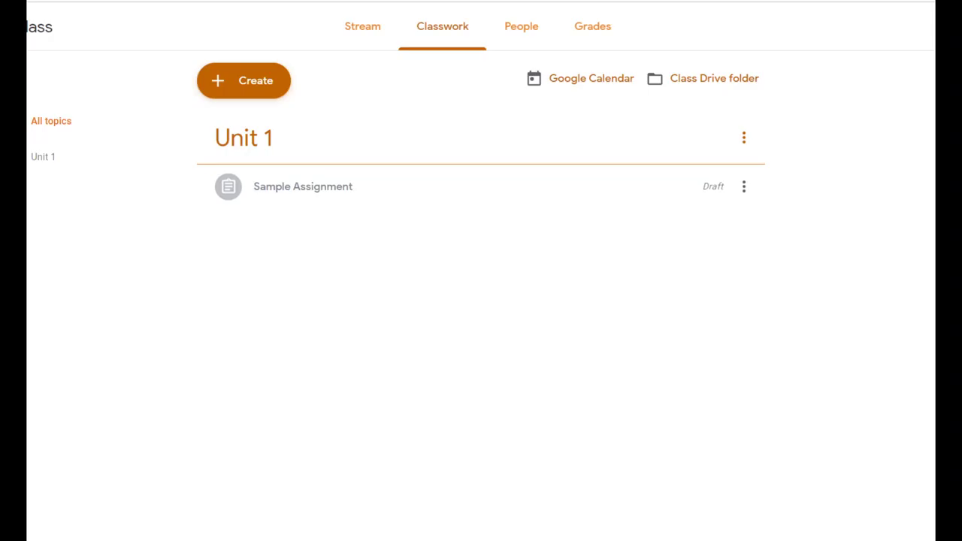
# - Check the class Stream, and view the details and options of the Sample Assignment draft under Unit 1 in Classwork
pyautogui.click(363, 39)
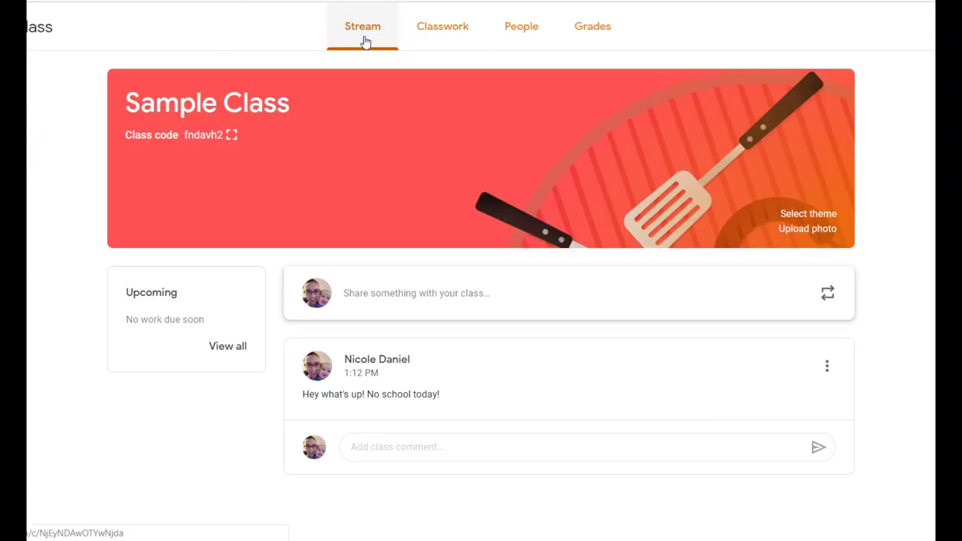
pyautogui.click(445, 52)
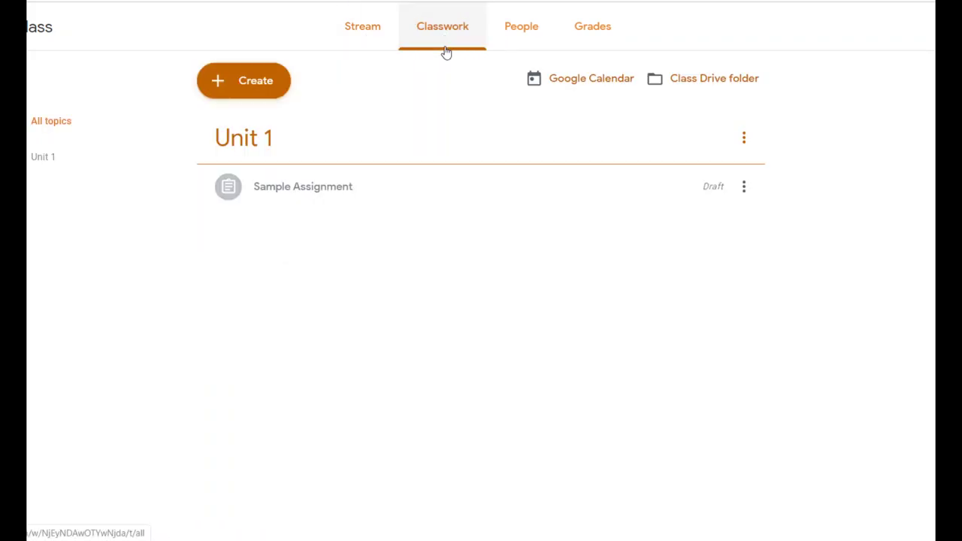
pyautogui.click(370, 204)
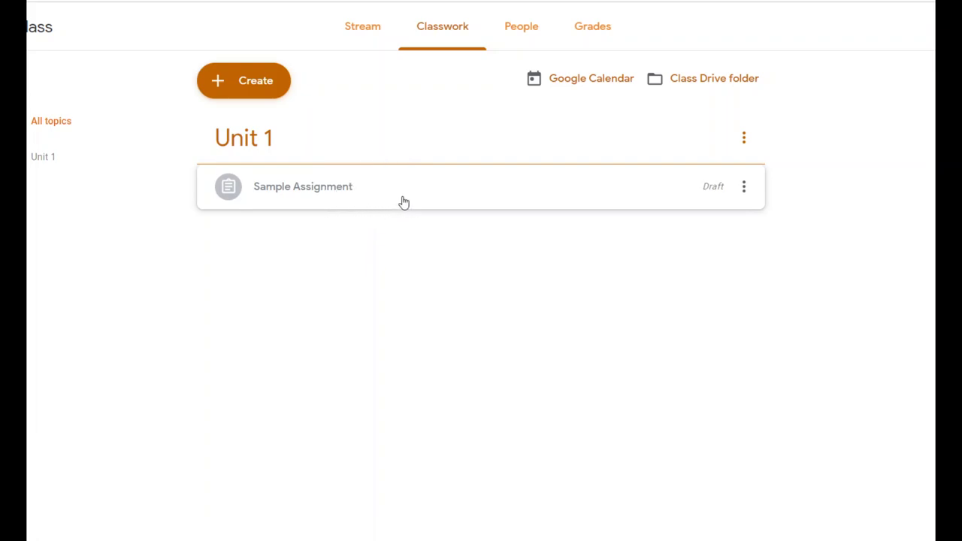
pyautogui.click(404, 201)
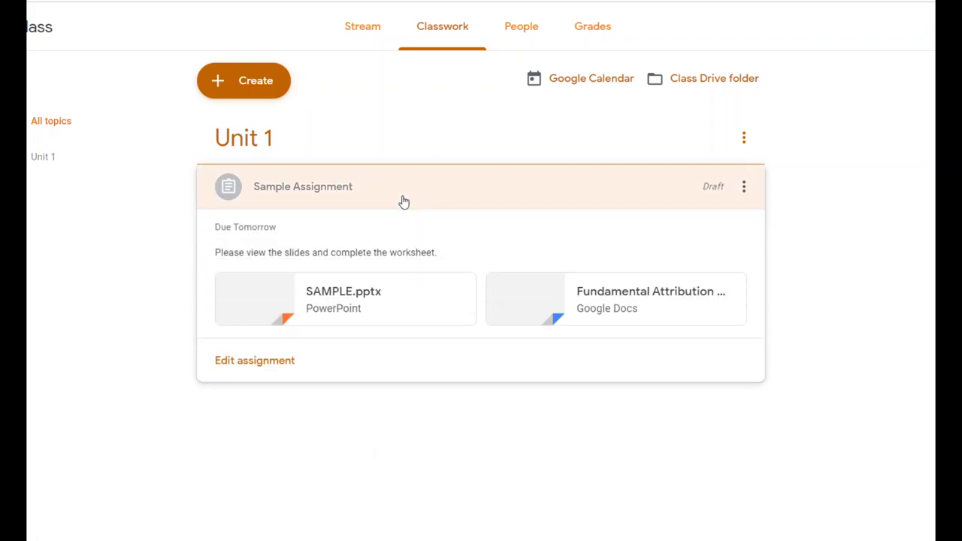
pyautogui.click(743, 187)
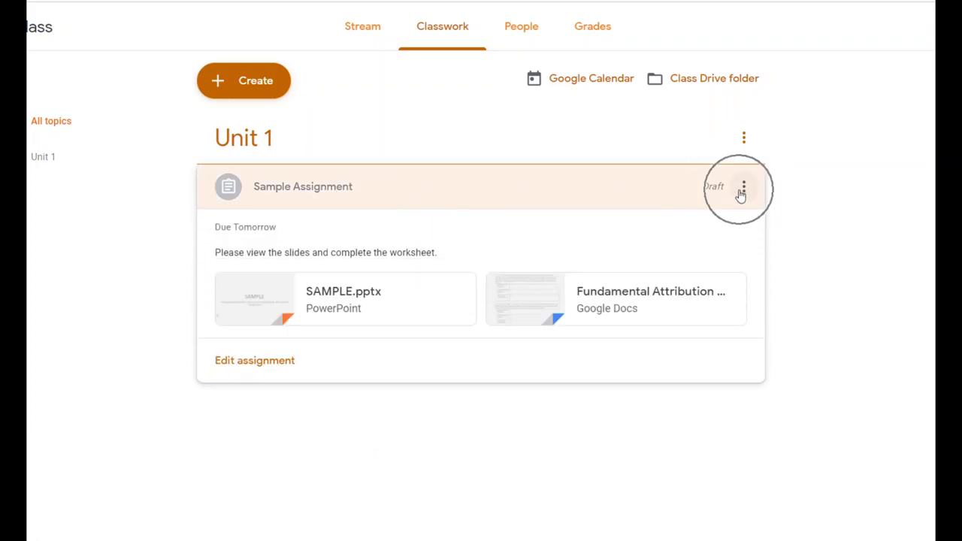
# - Open the Sample Assignment draft for editing, and assign it to Sample Class
pyautogui.click(252, 368)
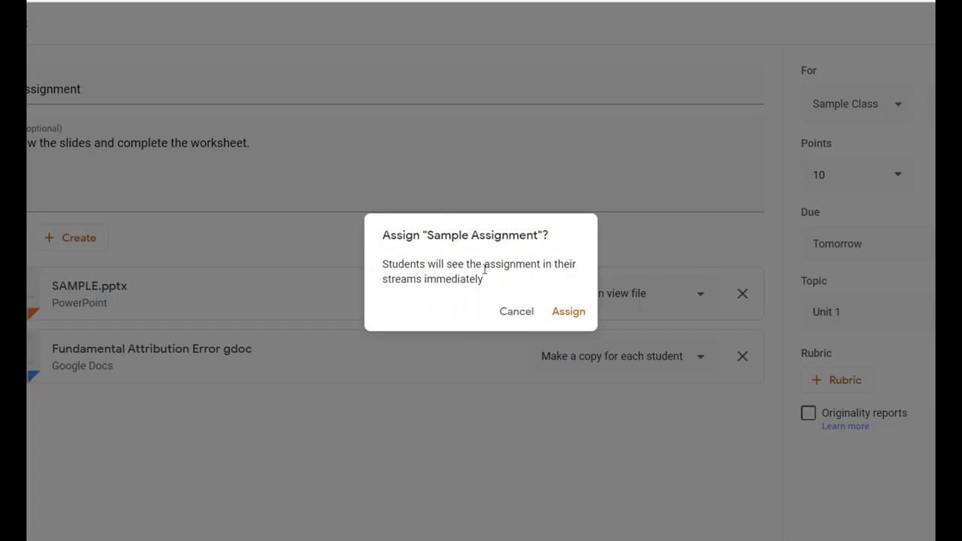
pyautogui.click(576, 328)
pyautogui.click(575, 324)
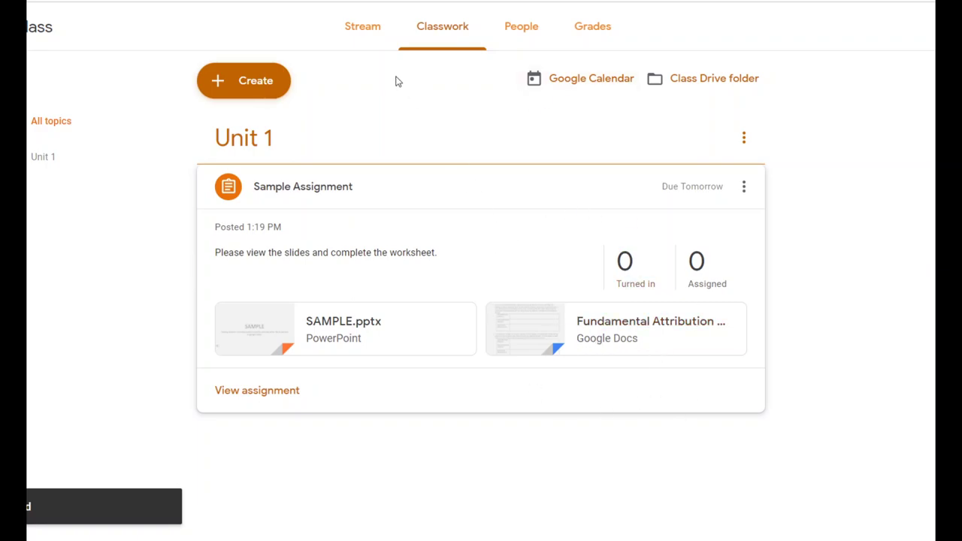
# - View the Sample Assignment post in the Stream, look at its student work page, and return to the Stream
pyautogui.click(362, 27)
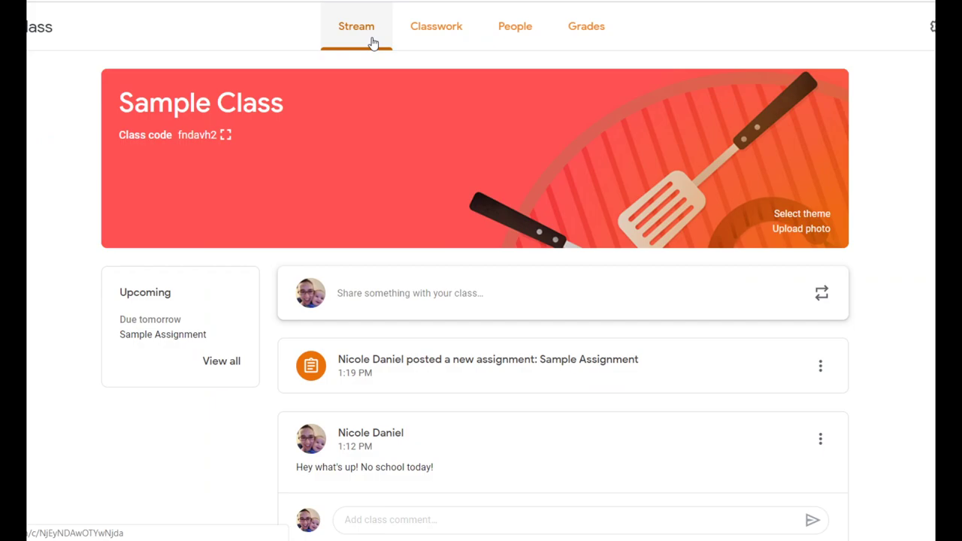
pyautogui.scroll(-1, 480, 301)
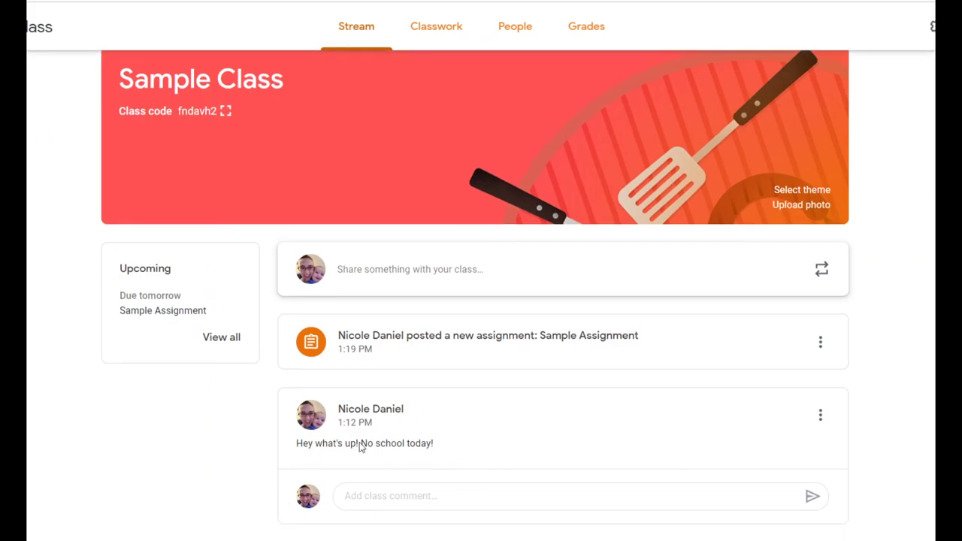
pyautogui.click(672, 344)
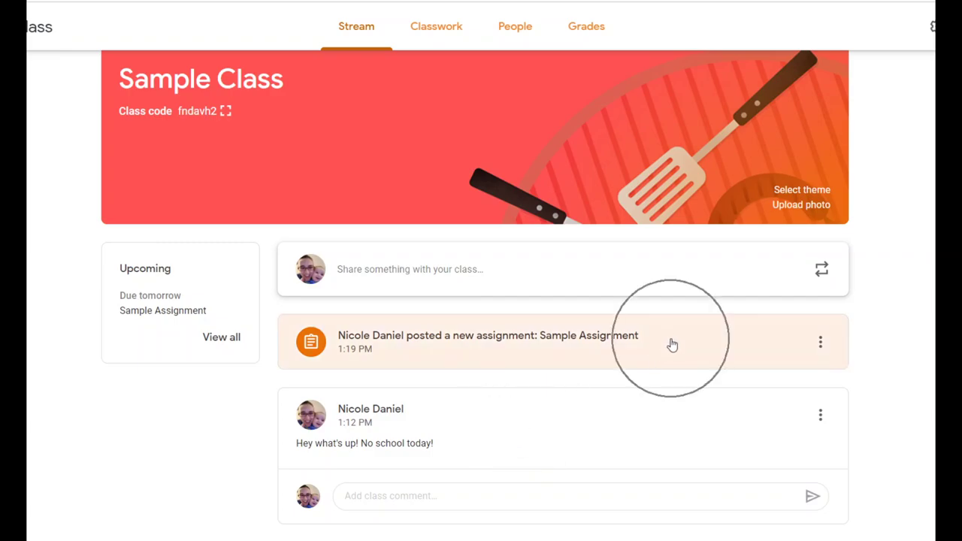
pyautogui.click(672, 344)
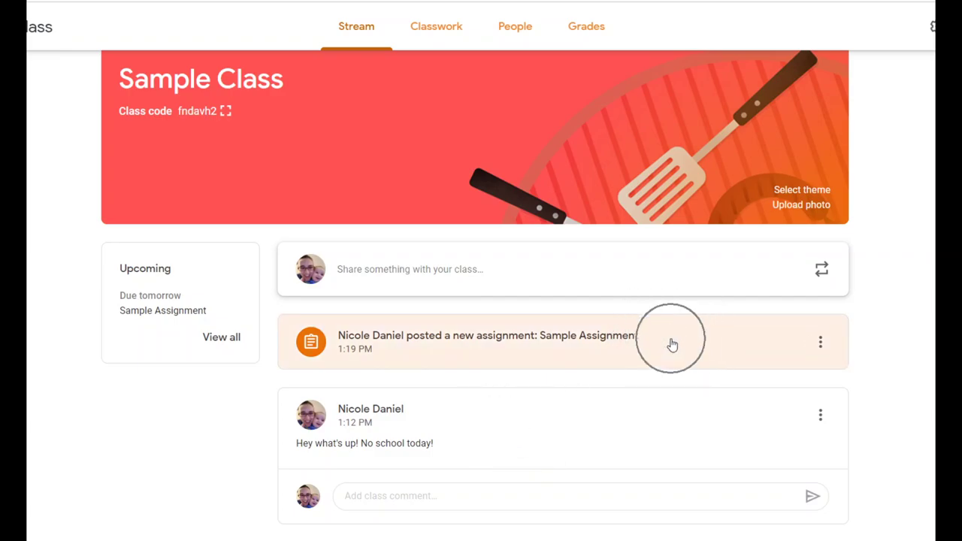
pyautogui.click(525, 365)
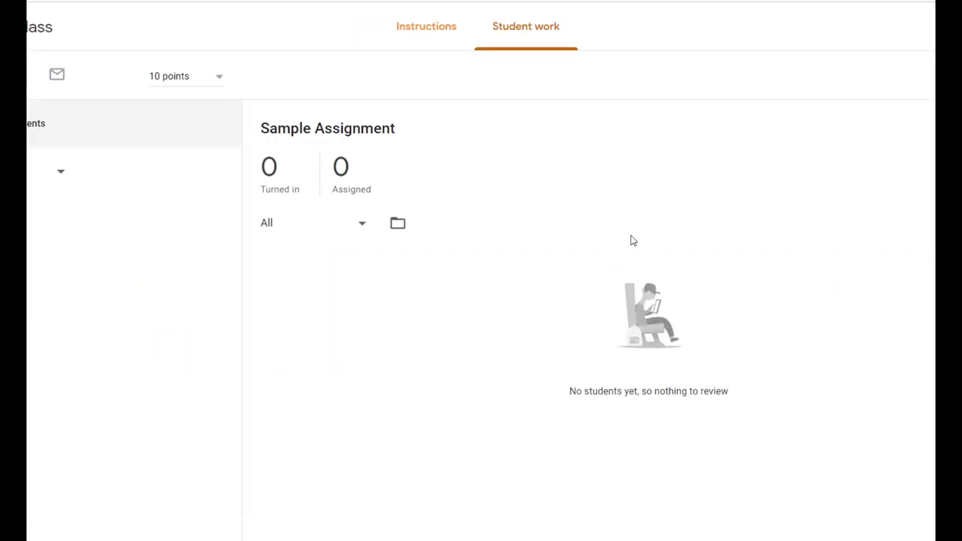
pyautogui.click(29, 28)
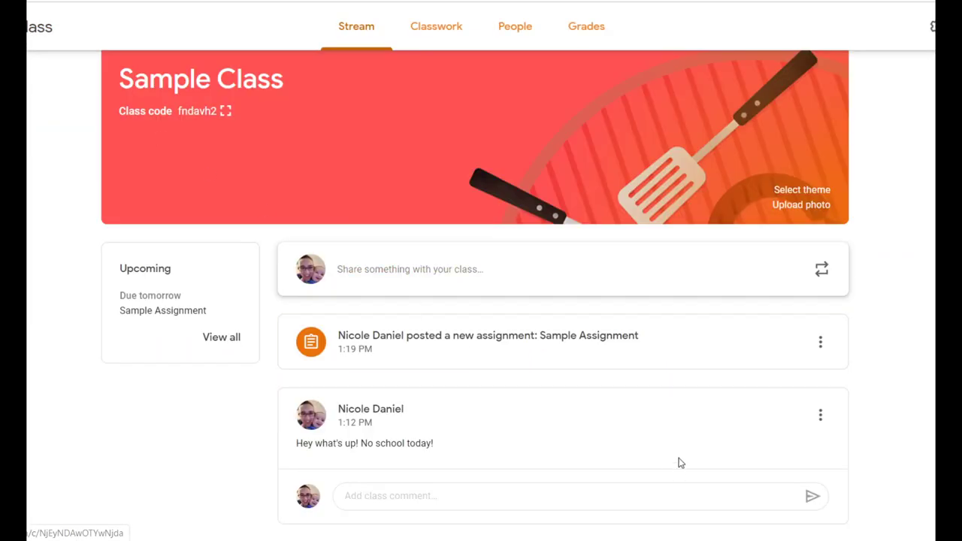
# - Open Sample Assignment from the Stream again, and review its student work and its instructions
pyautogui.click(694, 339)
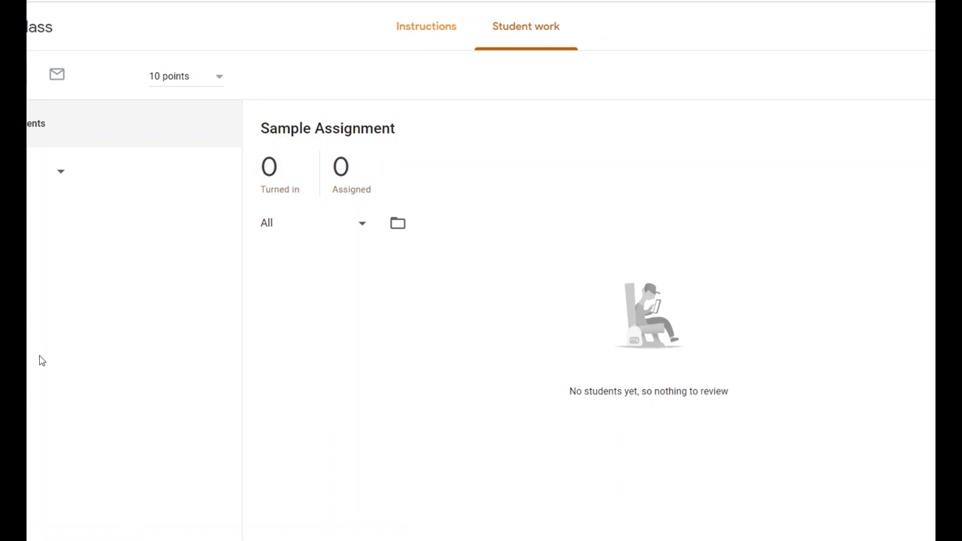
pyautogui.click(495, 231)
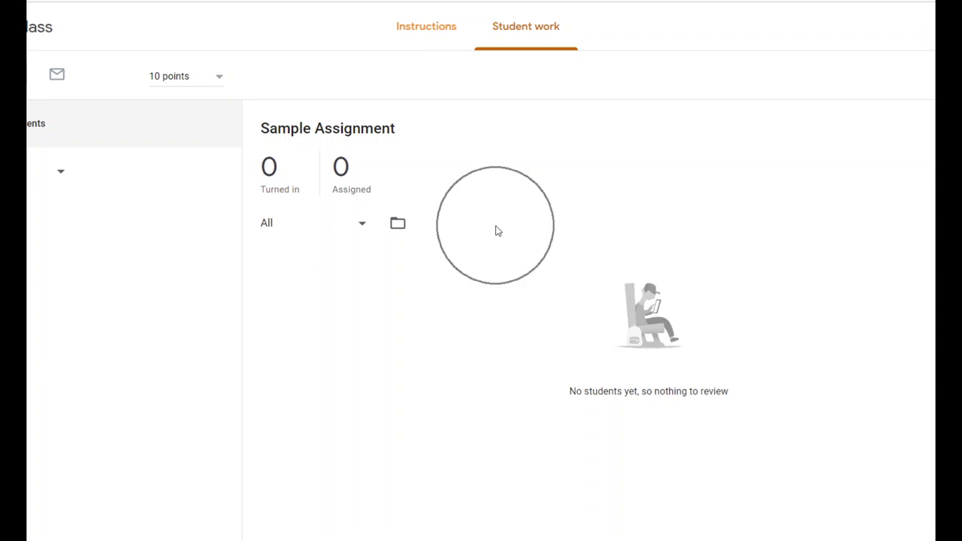
pyautogui.click(442, 49)
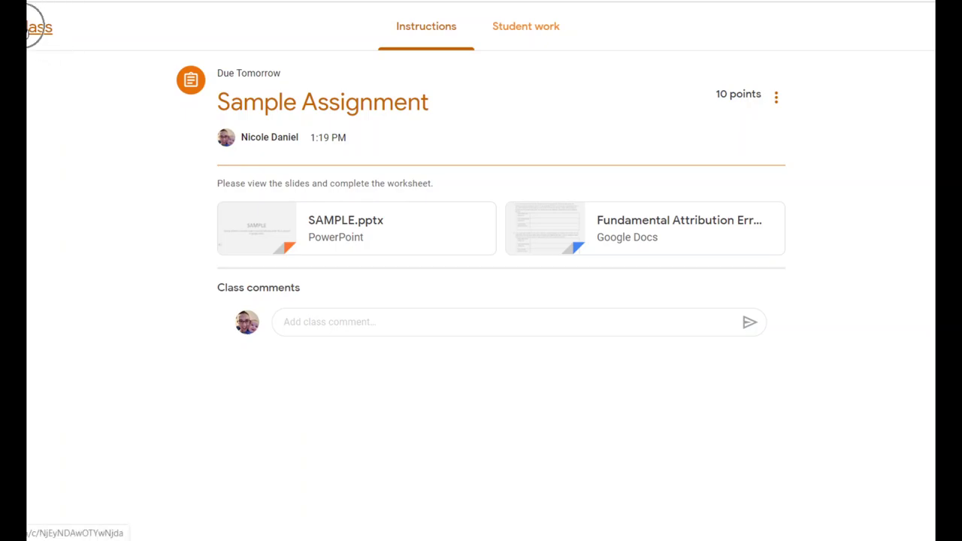
# - Return to the class Stream, and compare how Sample Assignment is listed there and in Classwork
pyautogui.click(30, 28)
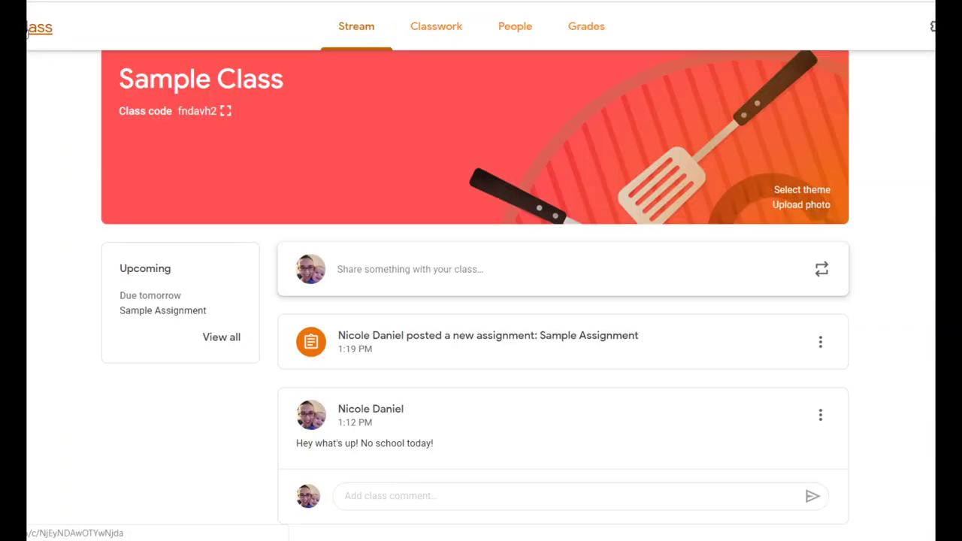
pyautogui.click(432, 47)
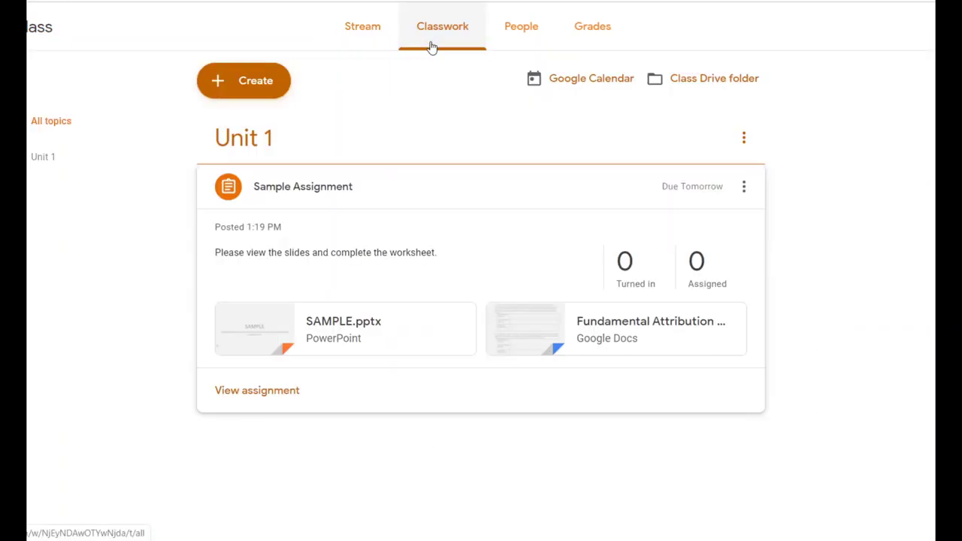
pyautogui.click(344, 36)
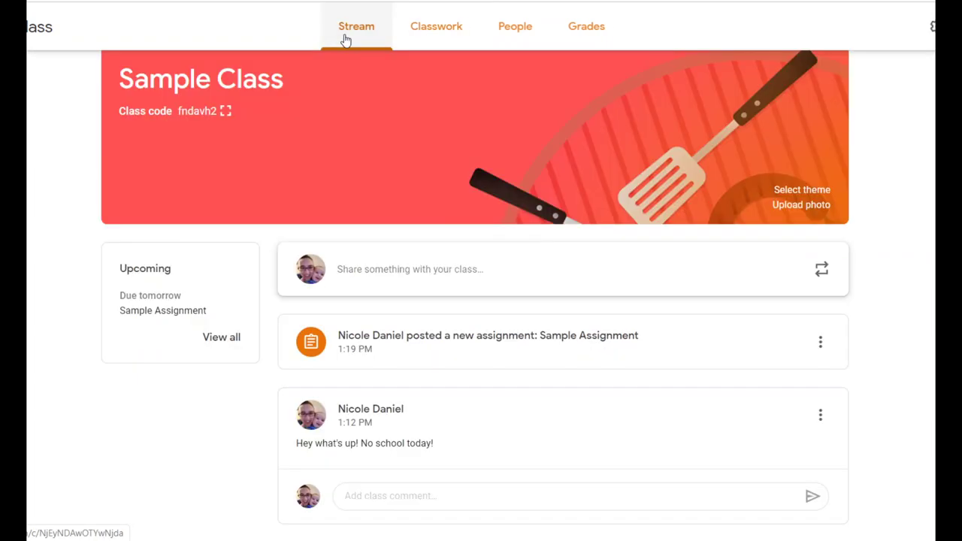
pyautogui.click(462, 47)
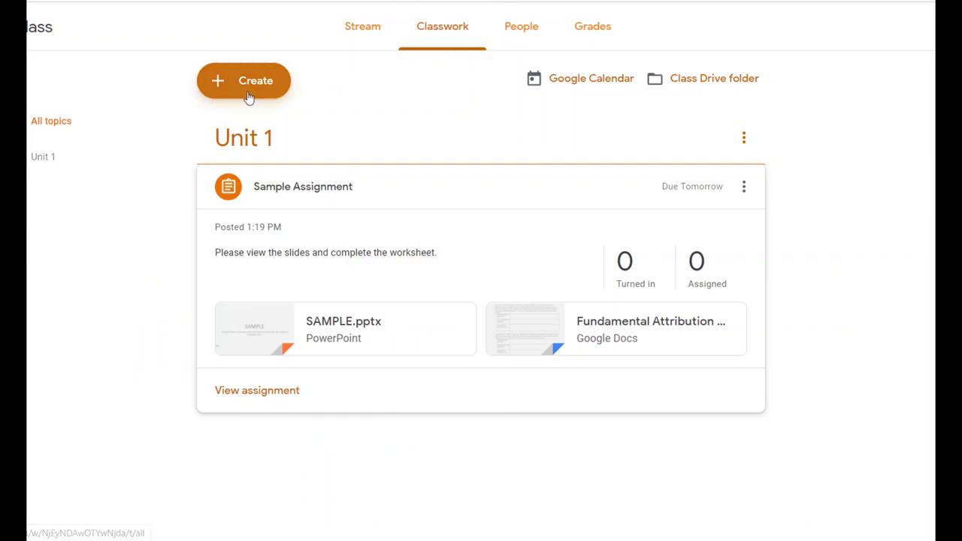
# - Create a new material post in Classwork with the title Notes Slides
pyautogui.click(248, 94)
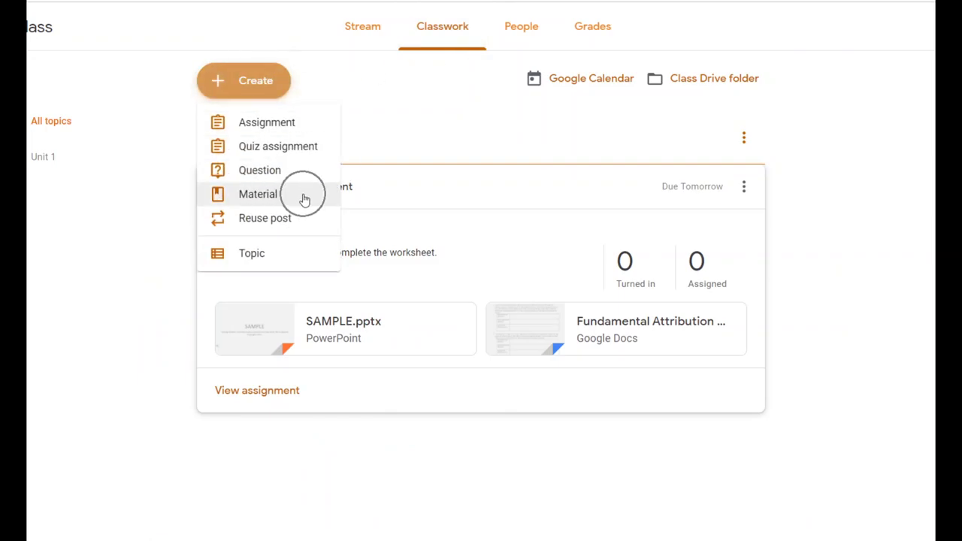
pyautogui.click(303, 197)
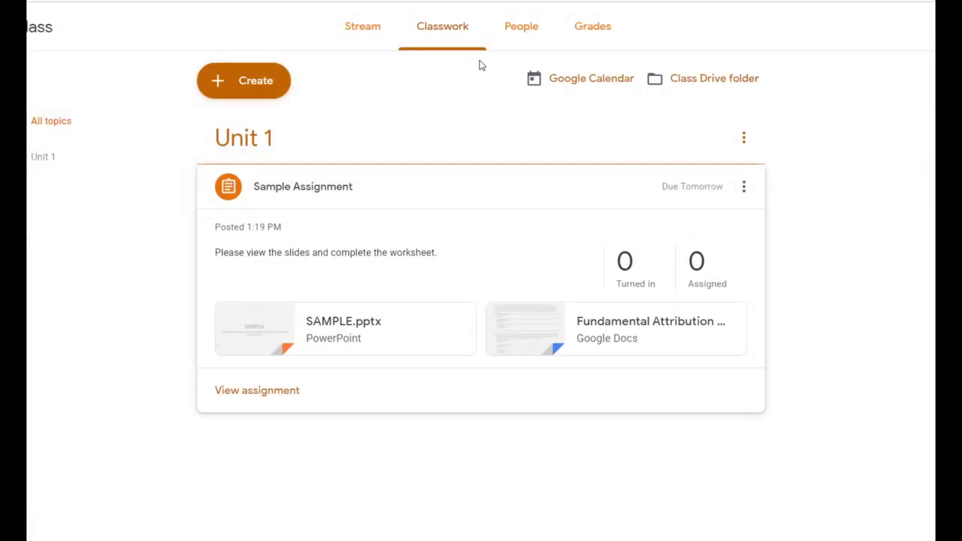
pyautogui.click(270, 91)
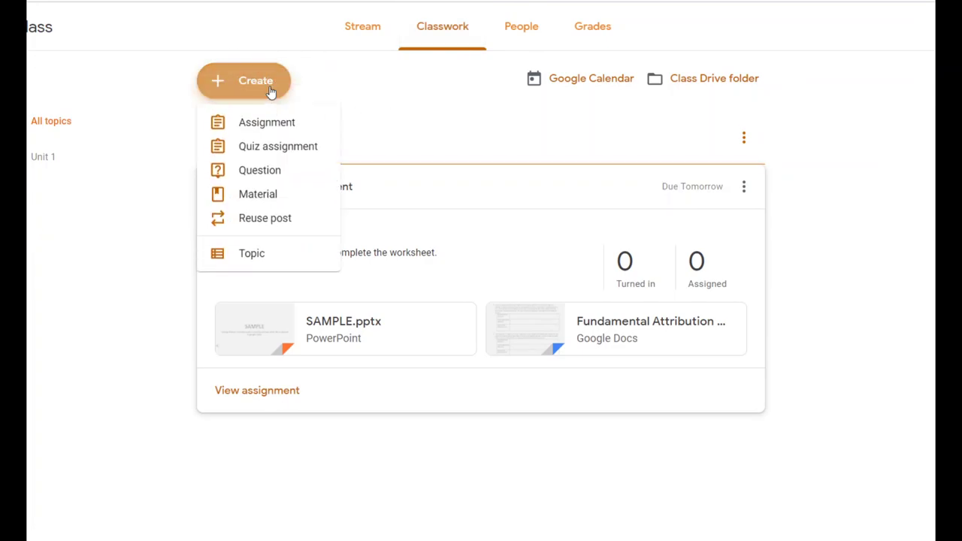
pyautogui.click(304, 200)
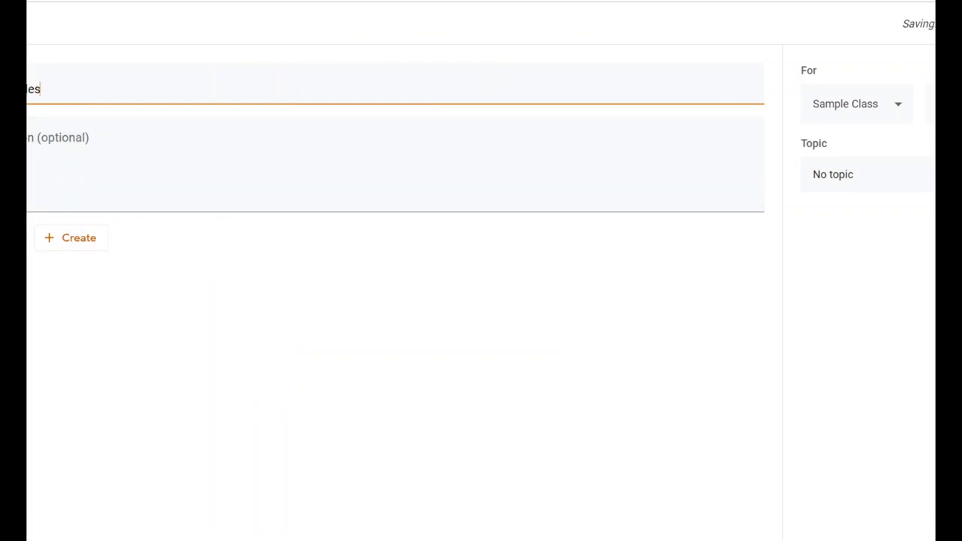
pyautogui.click(5, 235)
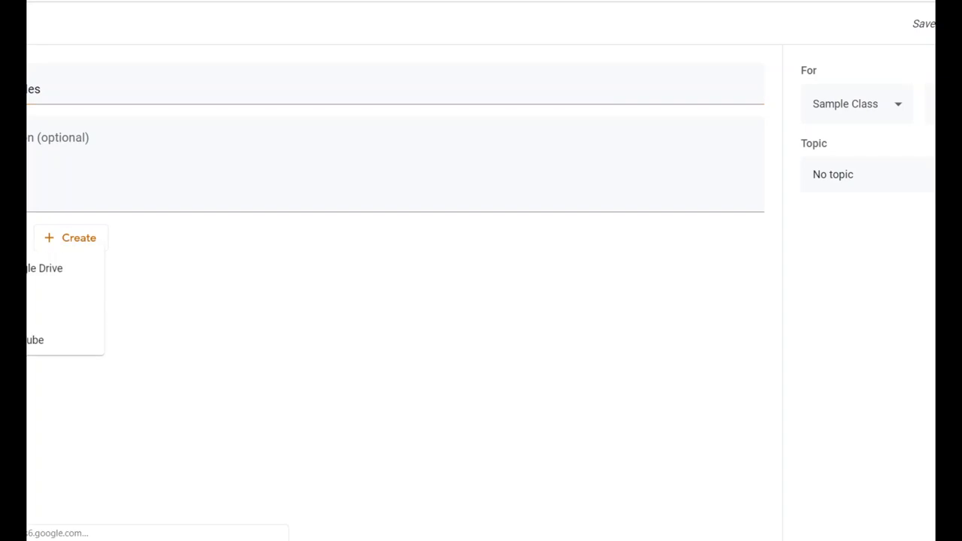
pyautogui.click(47, 263)
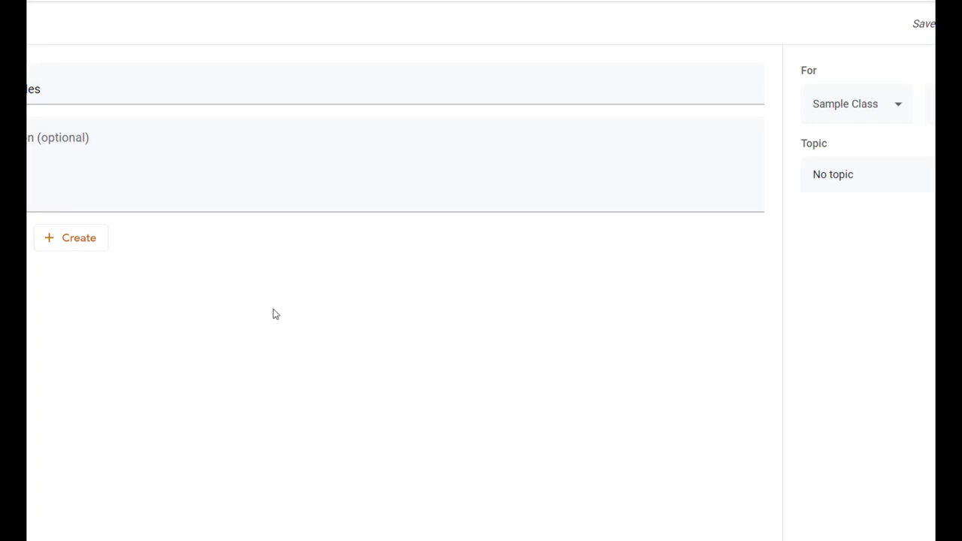
pyautogui.click(150, 294)
pyautogui.click(151, 294)
pyautogui.click(76, 89)
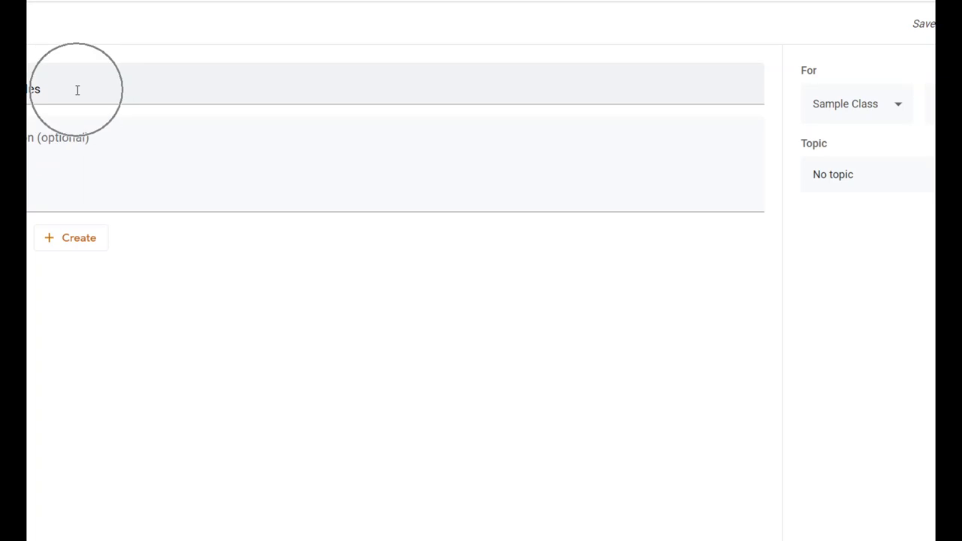
pyautogui.click(77, 90)
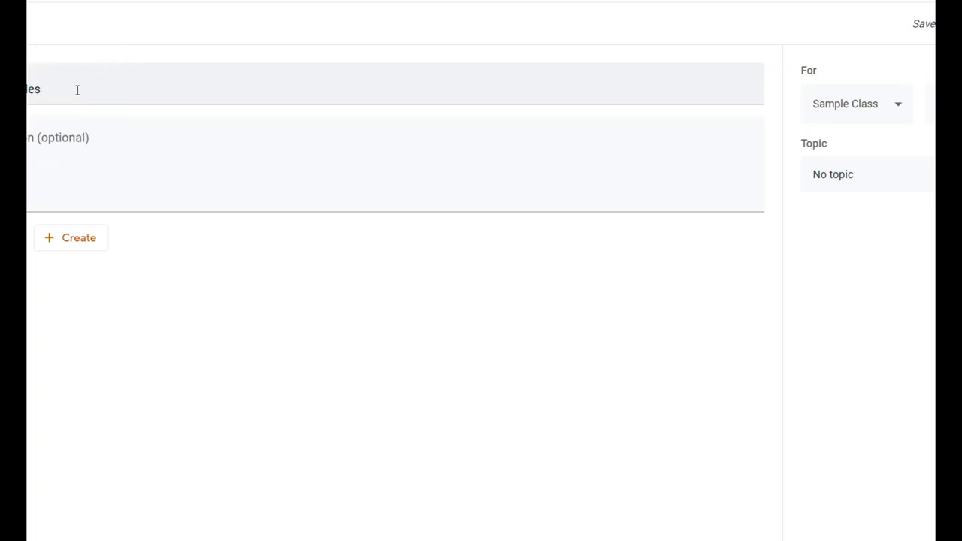
pyautogui.click(76, 89)
pyautogui.click(76, 89)
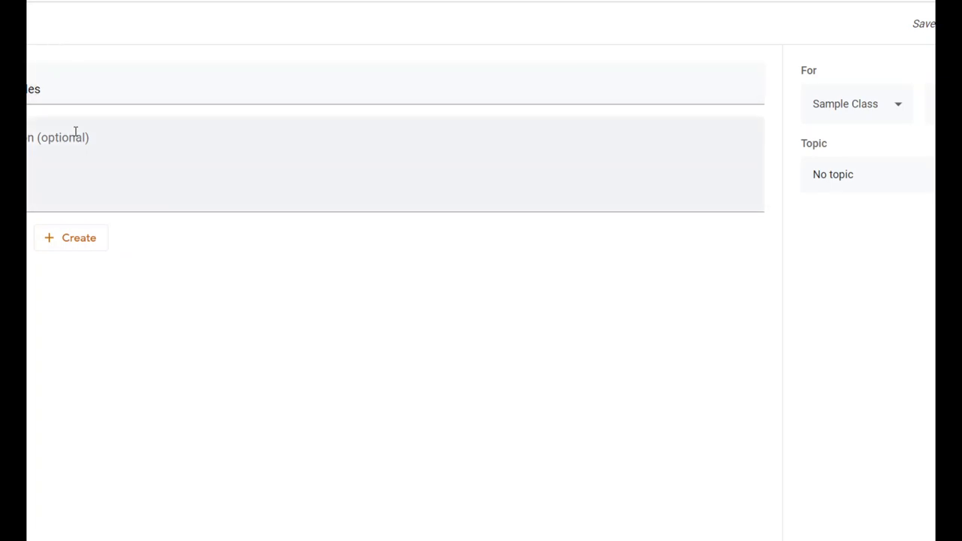
# - Set the material's topic to Unit 1, and open the Google Drive file picker for an attachment
pyautogui.click(843, 194)
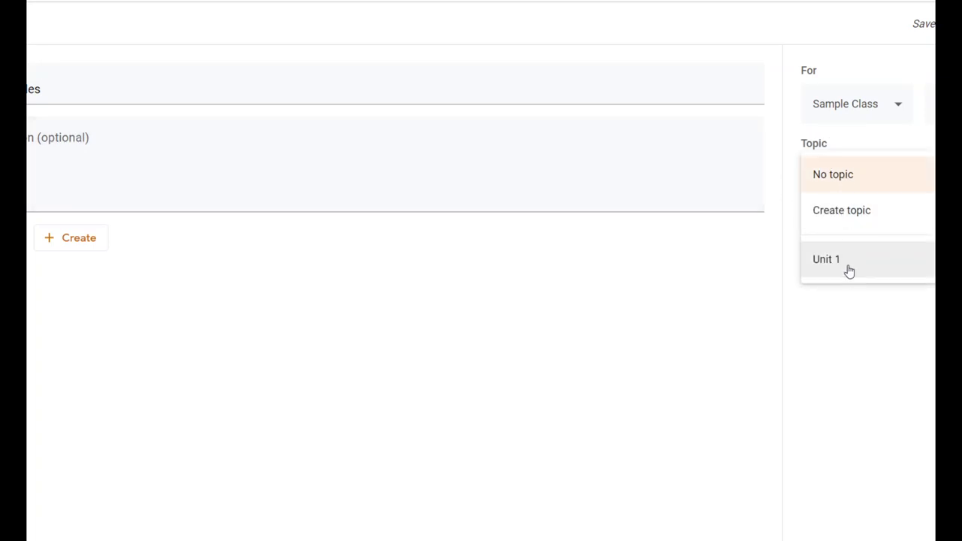
pyautogui.click(851, 268)
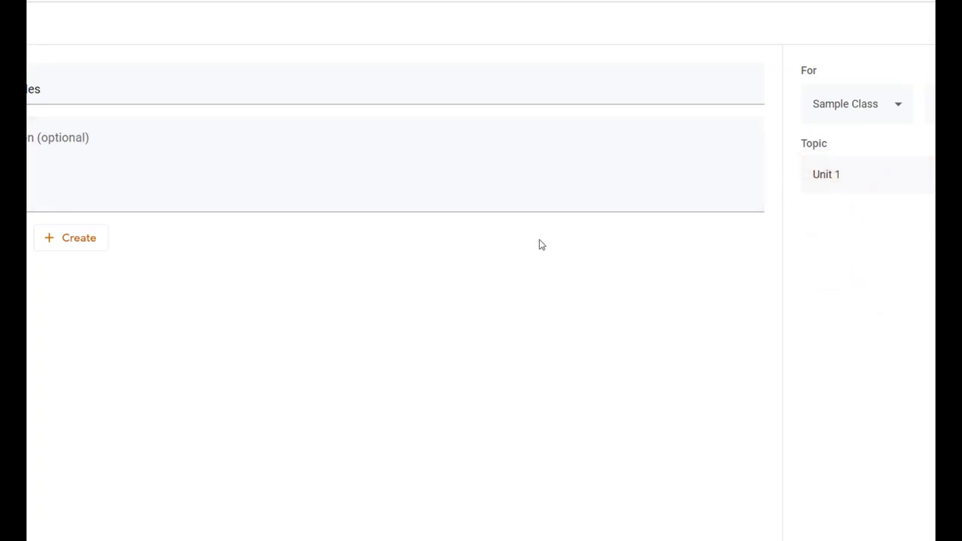
pyautogui.click(28, 239)
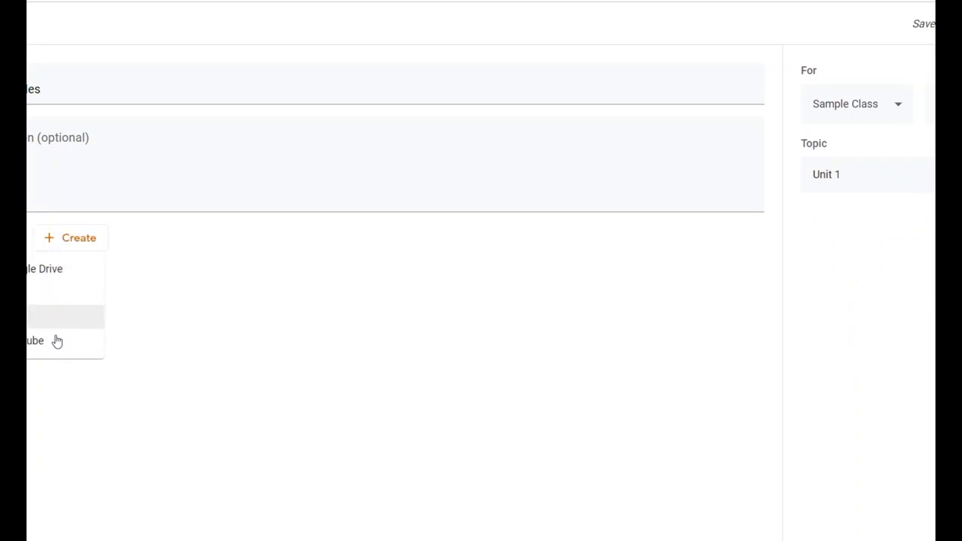
pyautogui.click(68, 282)
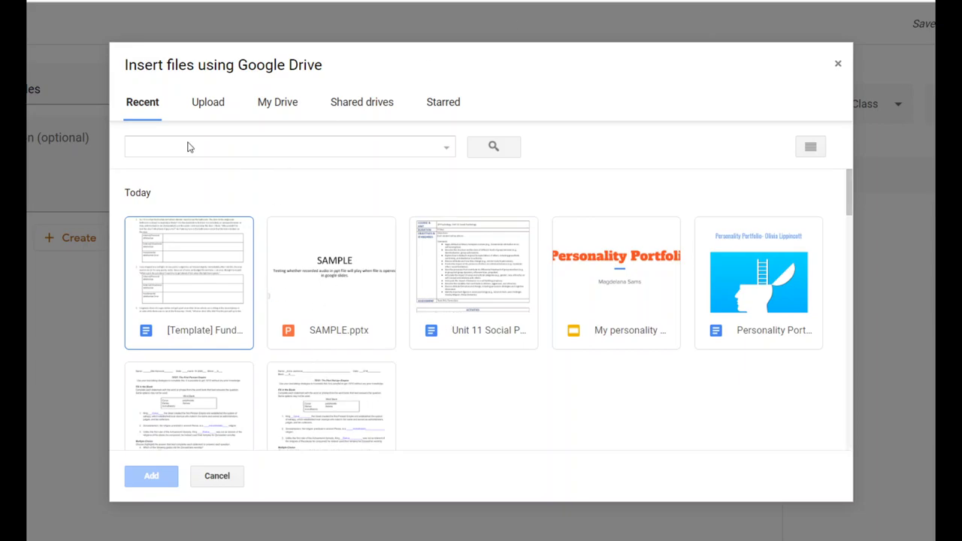
# - Attach stats lecture.pptx from the Lecture Notes folder of Unit 01 Psychological Research, under Courses and AP Psychology in My Drive
pyautogui.click(288, 98)
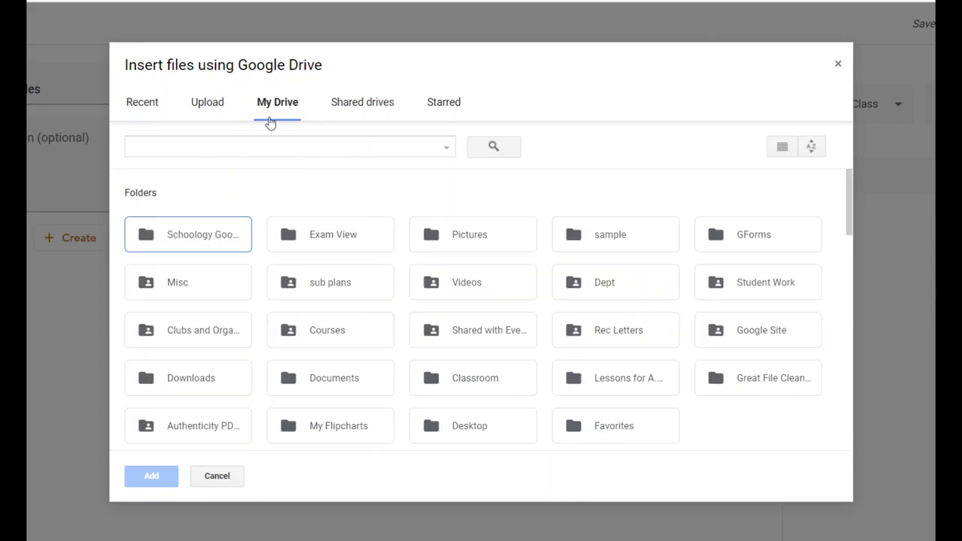
pyautogui.click(303, 343)
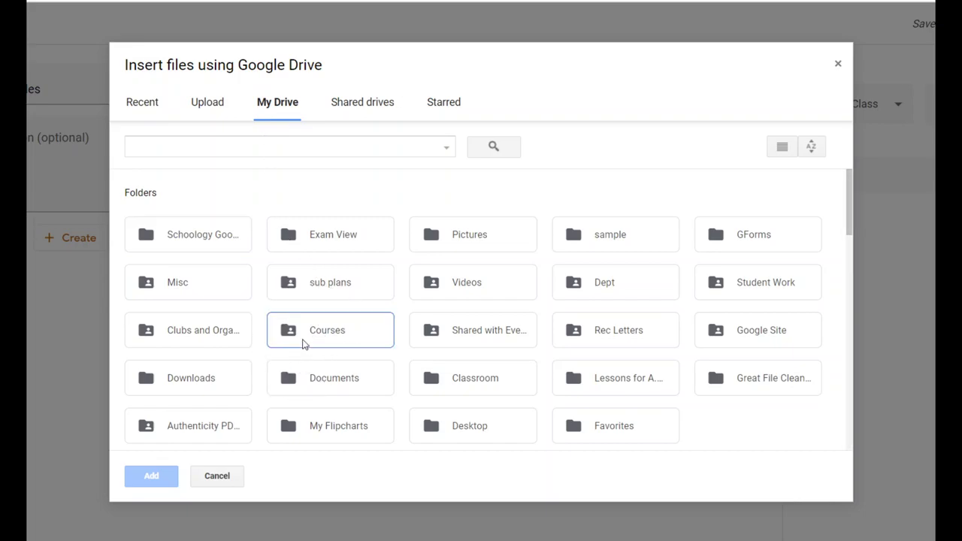
pyautogui.doubleClick(303, 343)
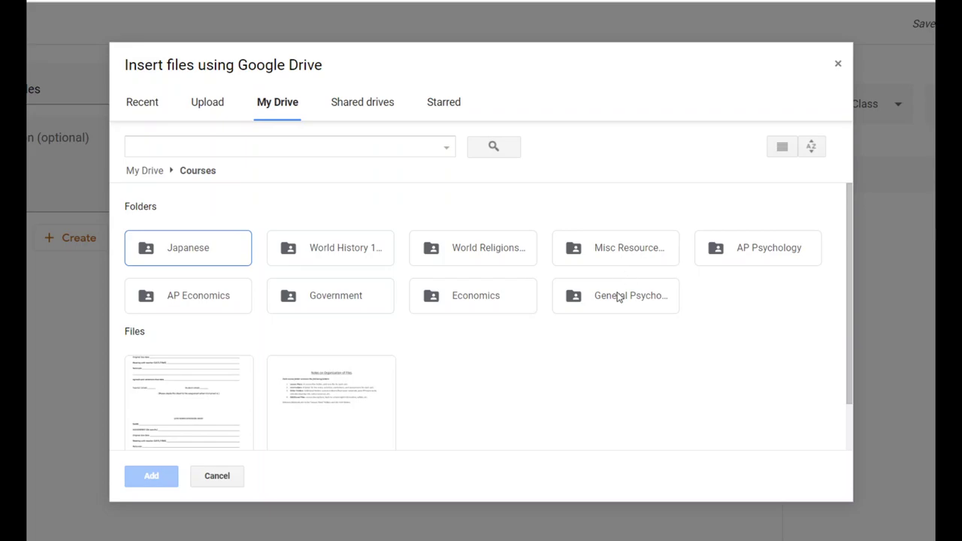
pyautogui.doubleClick(731, 244)
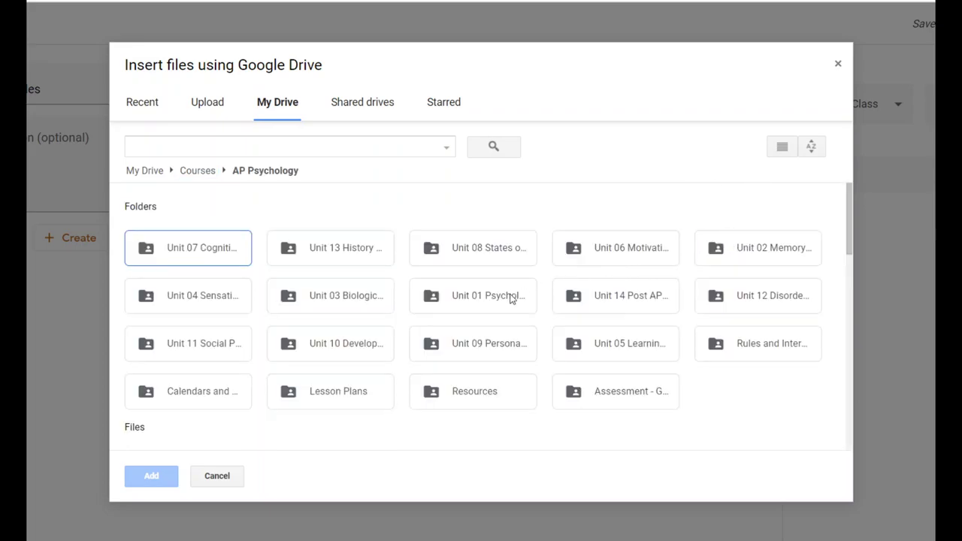
pyautogui.click(510, 296)
pyautogui.doubleClick(510, 297)
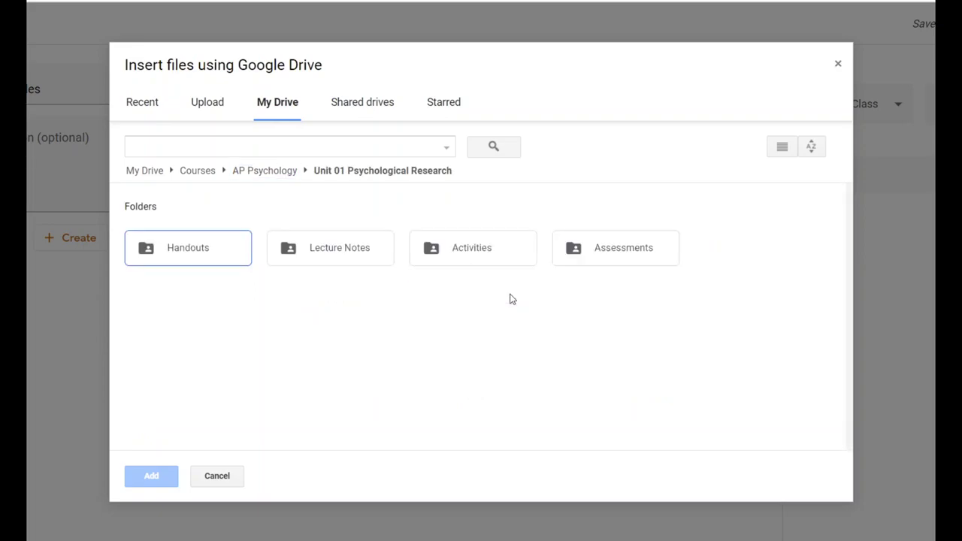
pyautogui.click(357, 247)
pyautogui.doubleClick(357, 247)
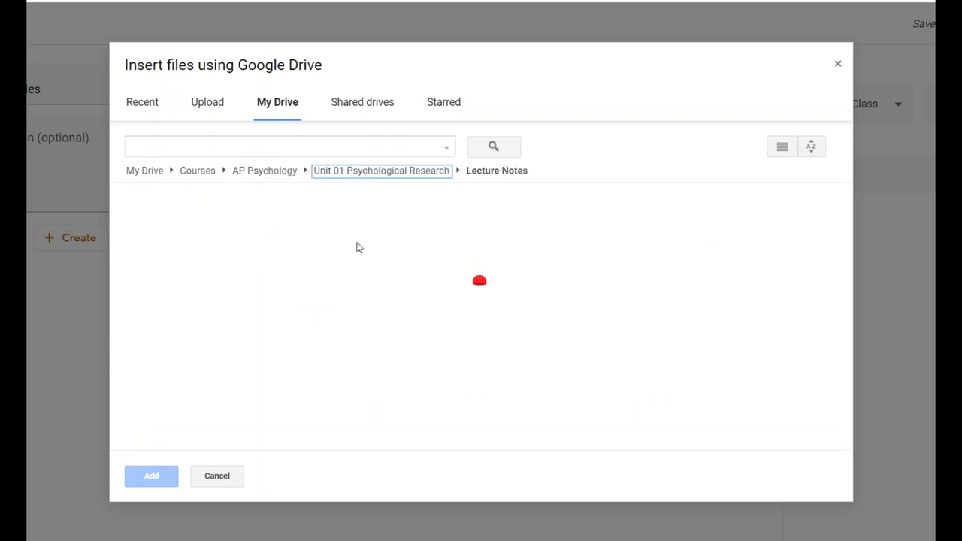
pyautogui.scroll(-1, 176, 313)
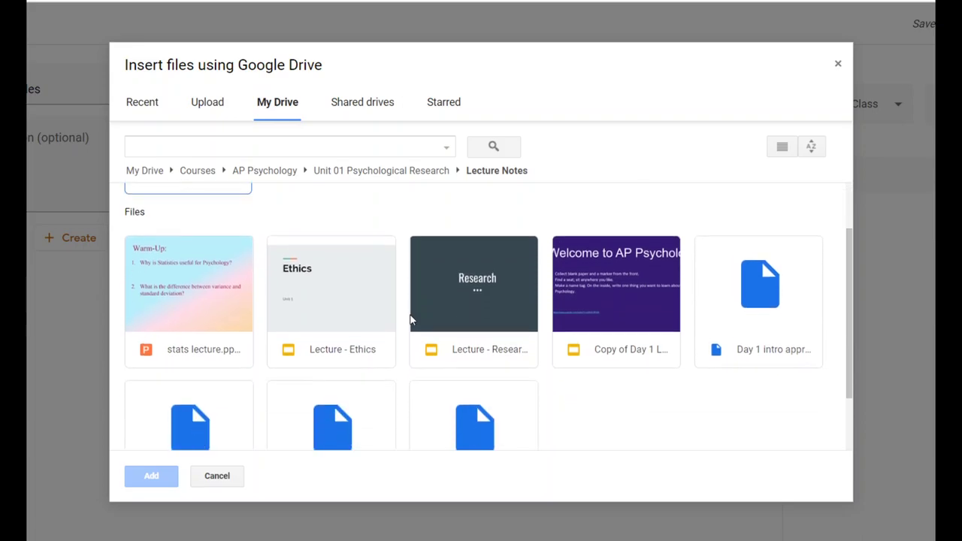
pyautogui.click(221, 311)
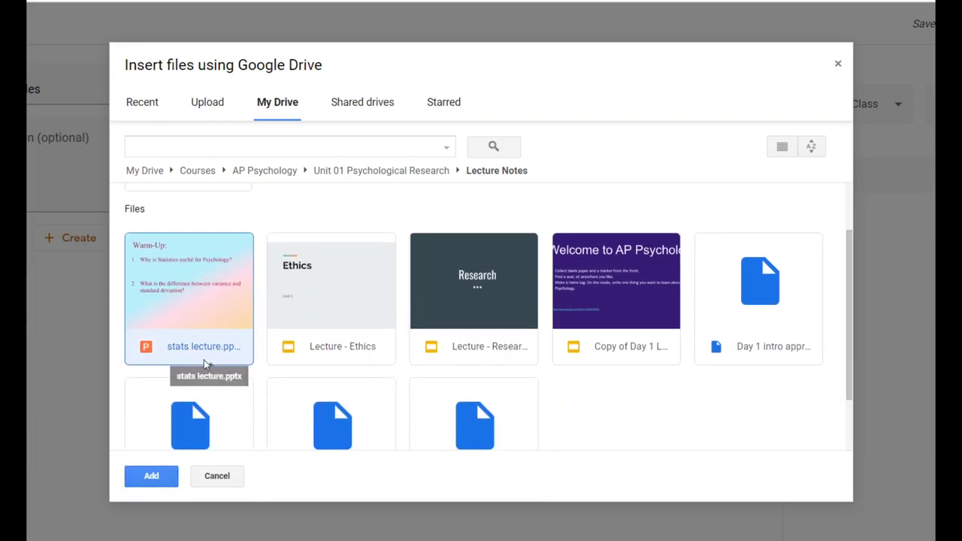
pyautogui.click(150, 476)
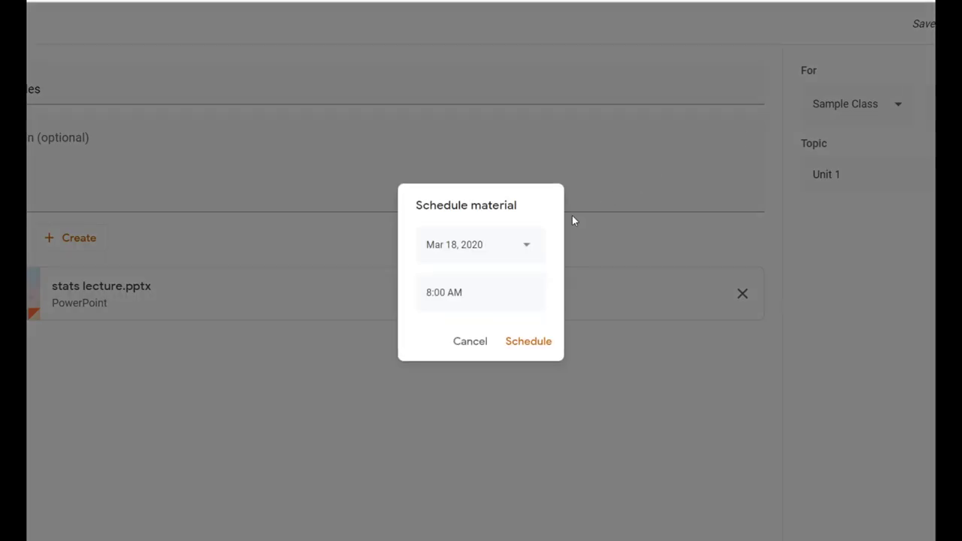
# - Schedule the Notes Slides material to post on Mar 19, 2020 at 12:00 PM
pyautogui.click(476, 261)
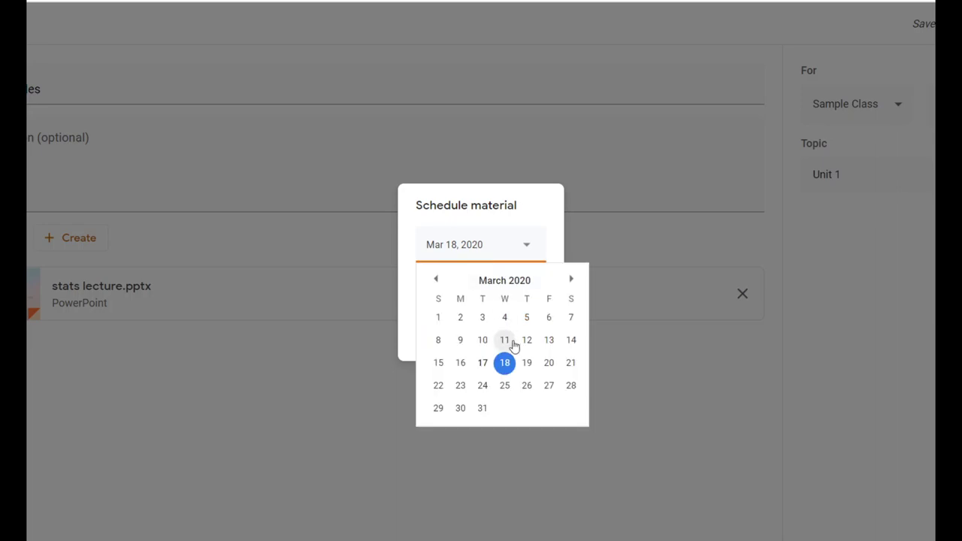
pyautogui.click(524, 365)
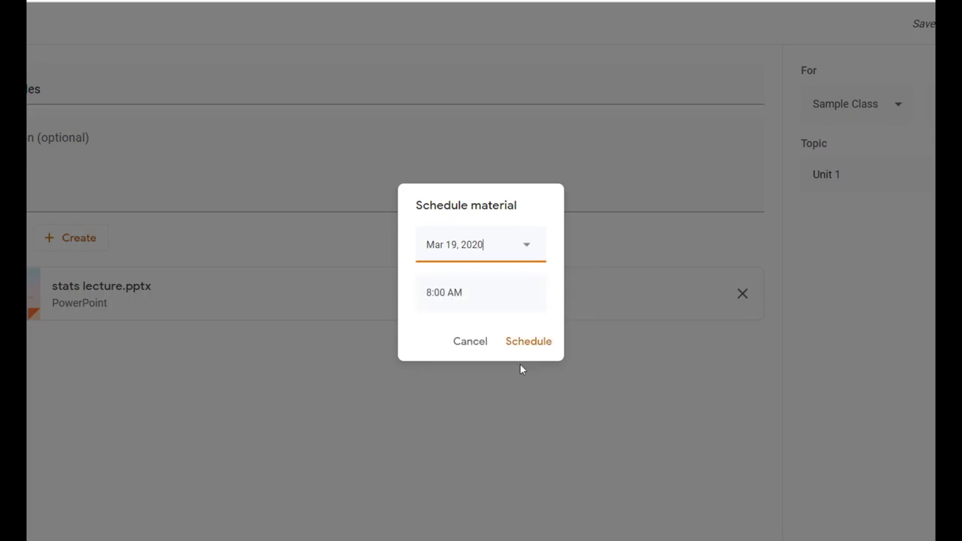
pyautogui.click(492, 248)
pyautogui.click(491, 248)
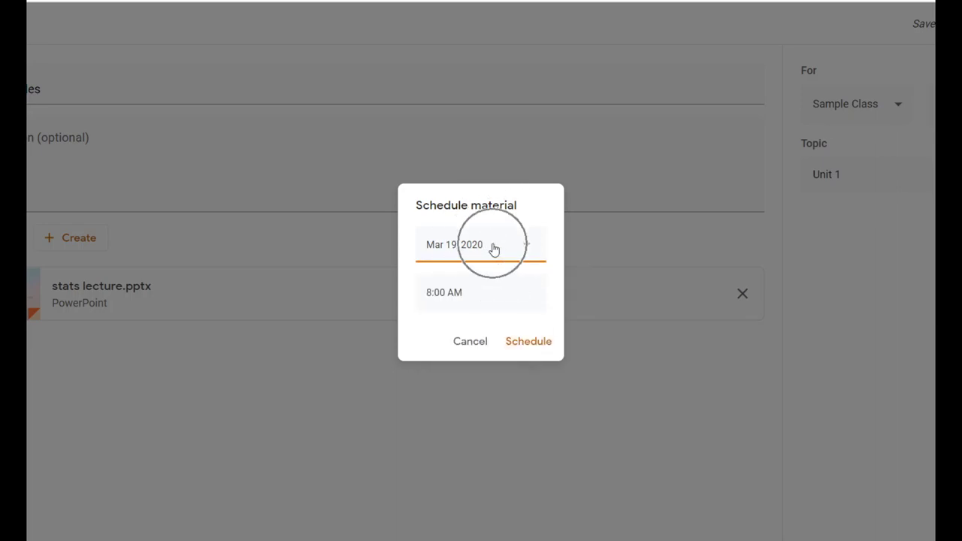
pyautogui.click(447, 296)
pyautogui.write('12')
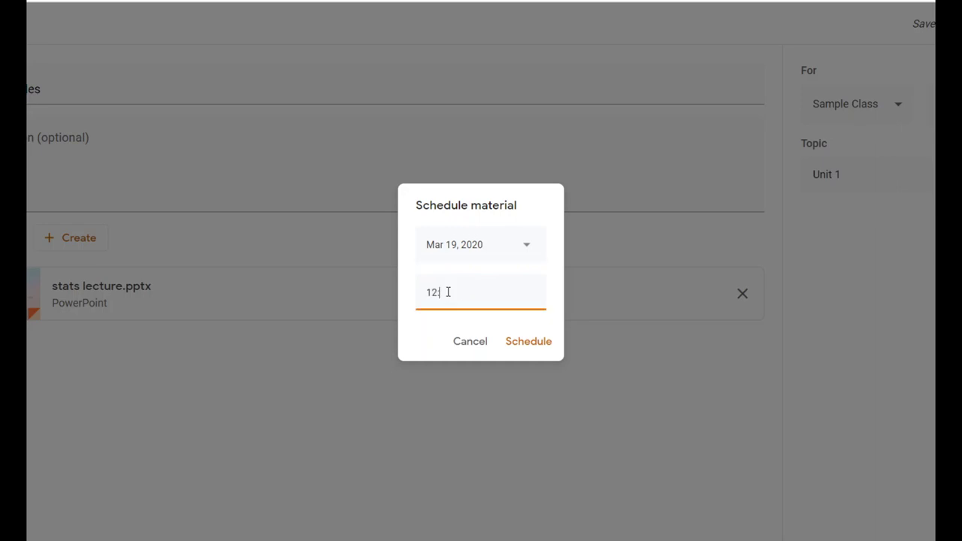
pyautogui.write(':00pm')
pyautogui.click(531, 349)
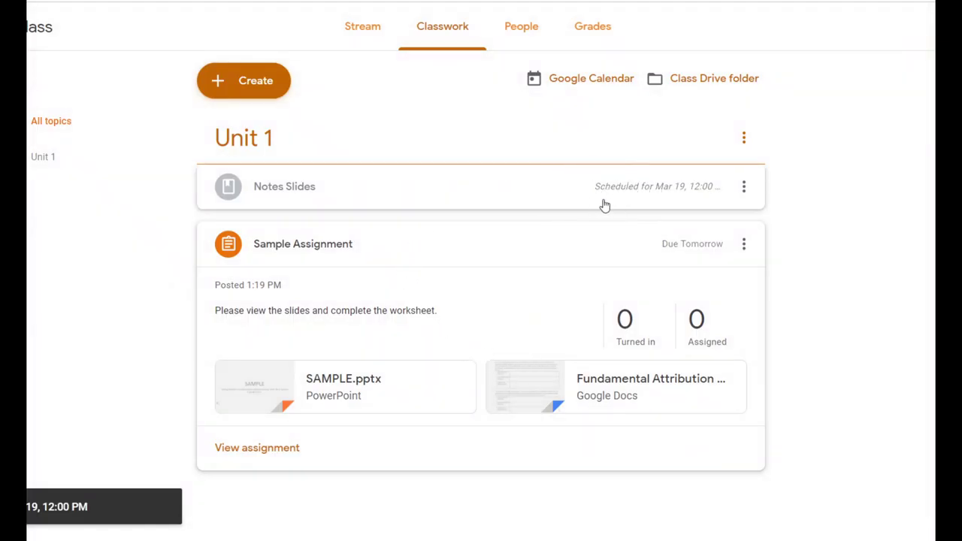
# - Examine the scheduled Notes Slides entry under Unit 1 in Classwork, and check the Stream for a matching post
pyautogui.click(556, 197)
pyautogui.click(556, 197)
pyautogui.click(556, 197)
pyautogui.click(556, 197)
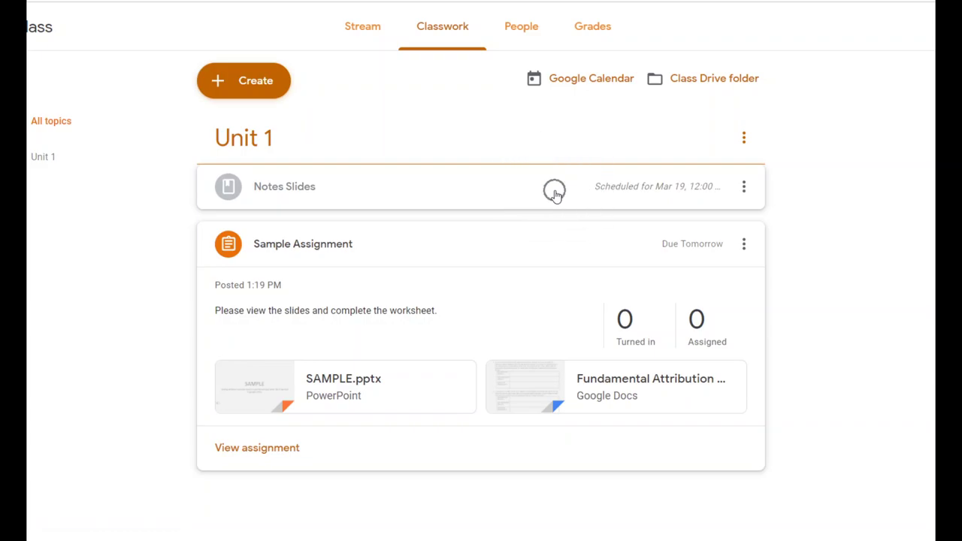
pyautogui.click(636, 189)
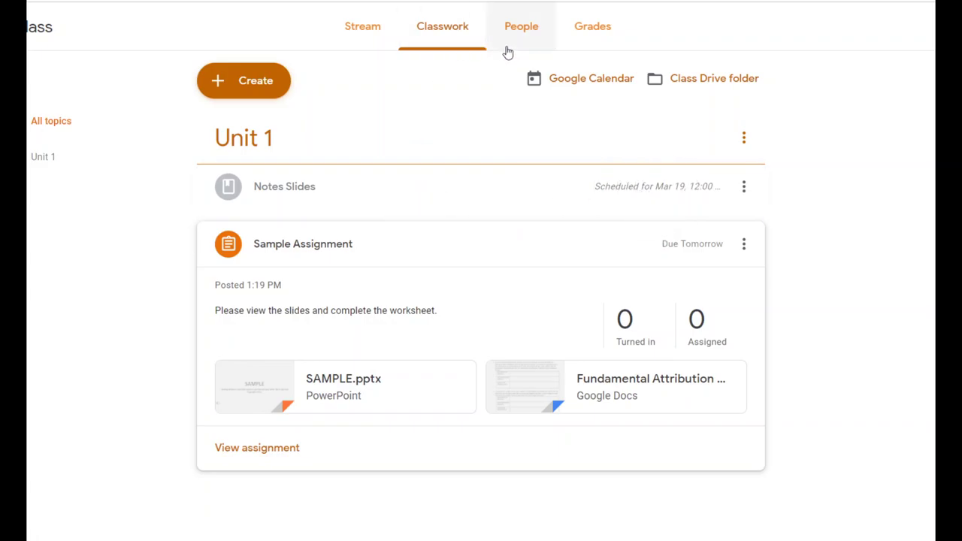
pyautogui.click(359, 43)
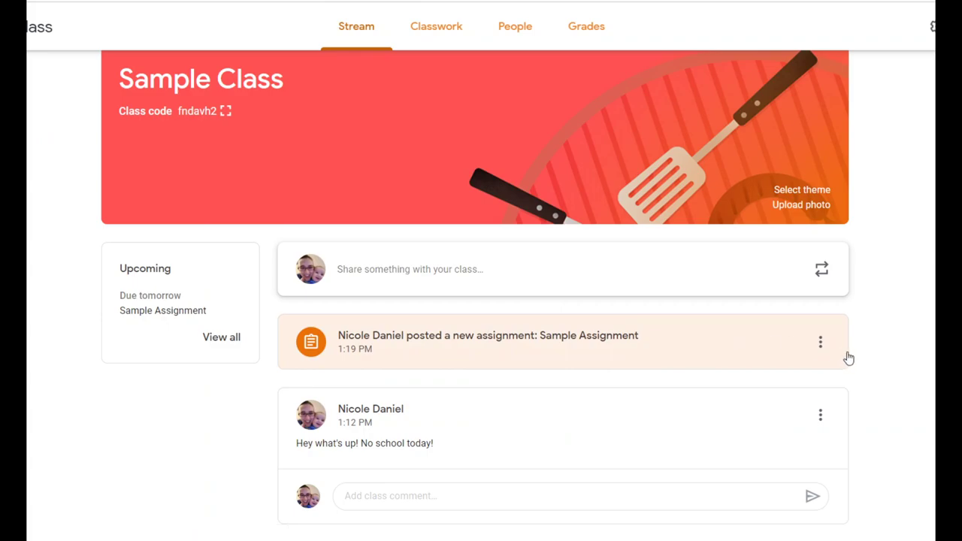
pyautogui.click(876, 338)
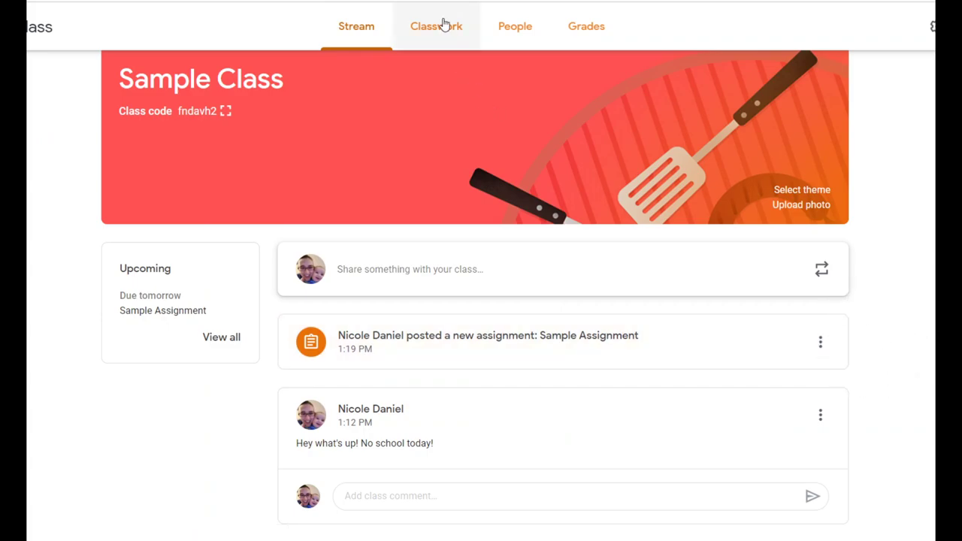
# - Create a new quiz assignment in the Classwork of Sample Class
pyautogui.click(446, 40)
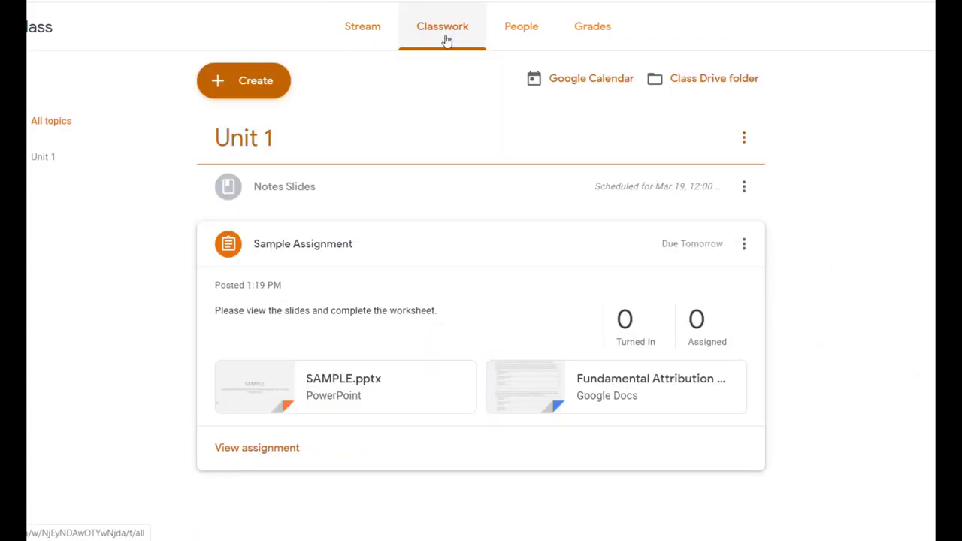
pyautogui.click(245, 99)
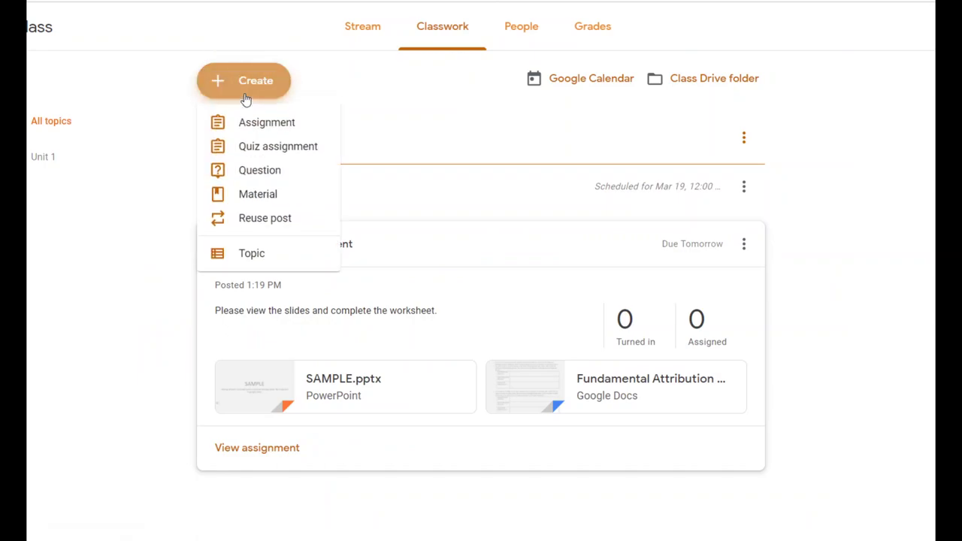
pyautogui.click(331, 155)
pyautogui.click(330, 155)
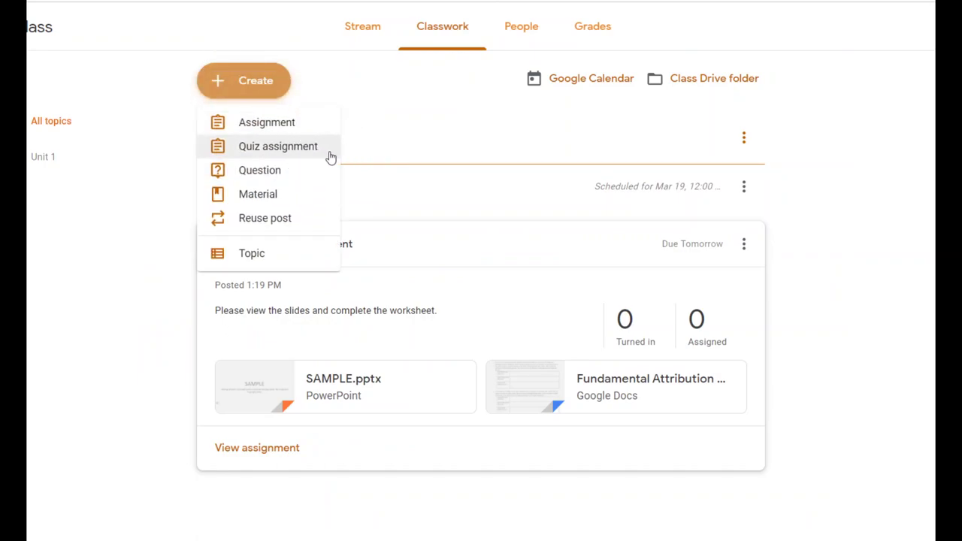
pyautogui.click(330, 156)
pyautogui.click(329, 154)
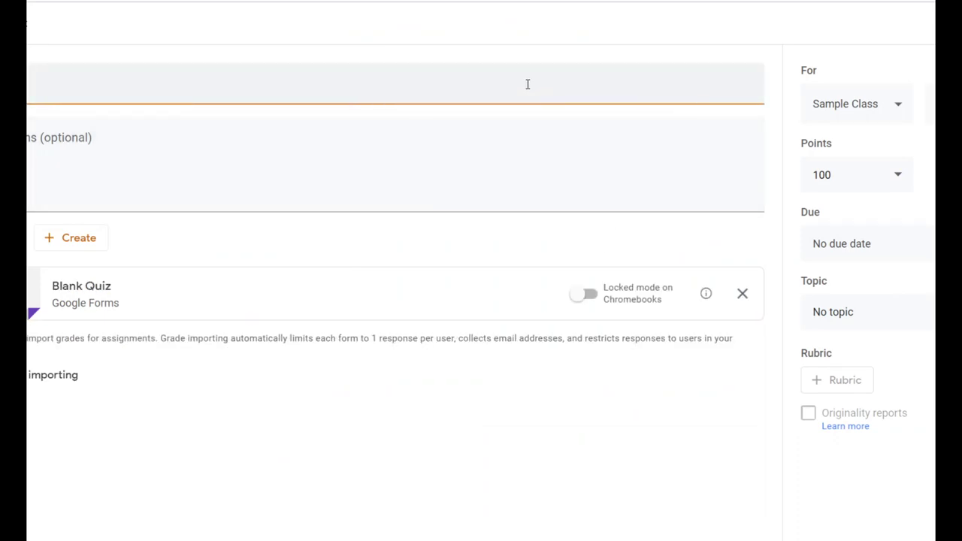
# - Give the quiz assignment a title and enter instructions telling students to take the quiz
pyautogui.click(458, 192)
pyautogui.write('ke t')
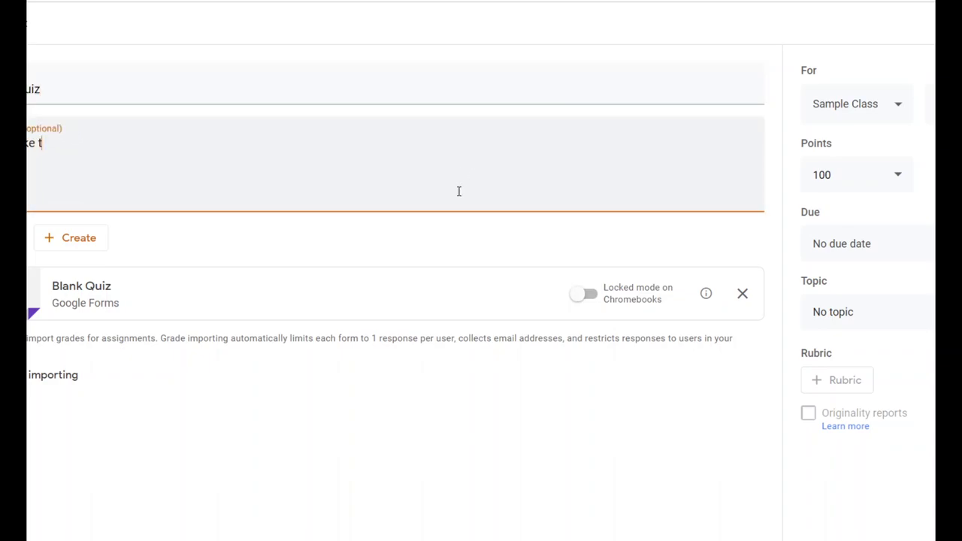
pyautogui.write('he quiz.')
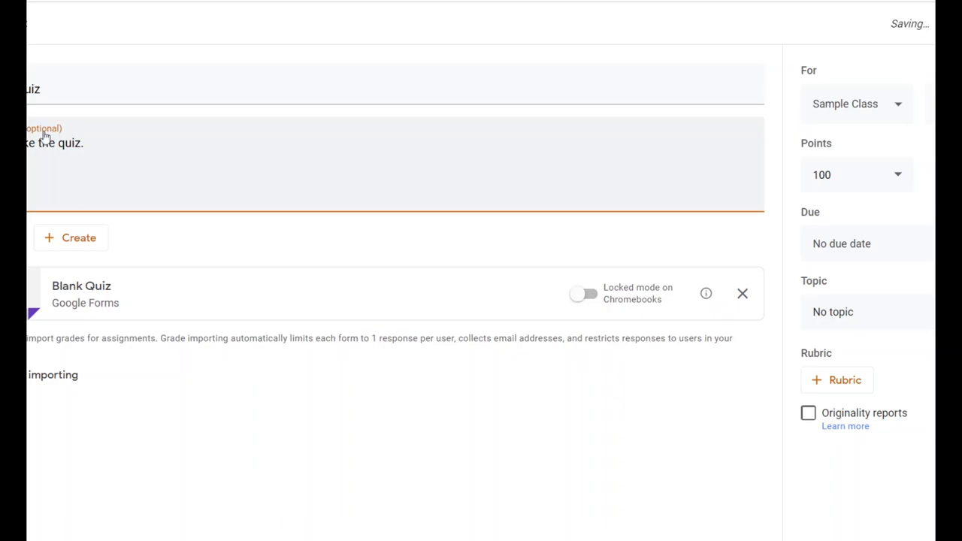
pyautogui.click(83, 132)
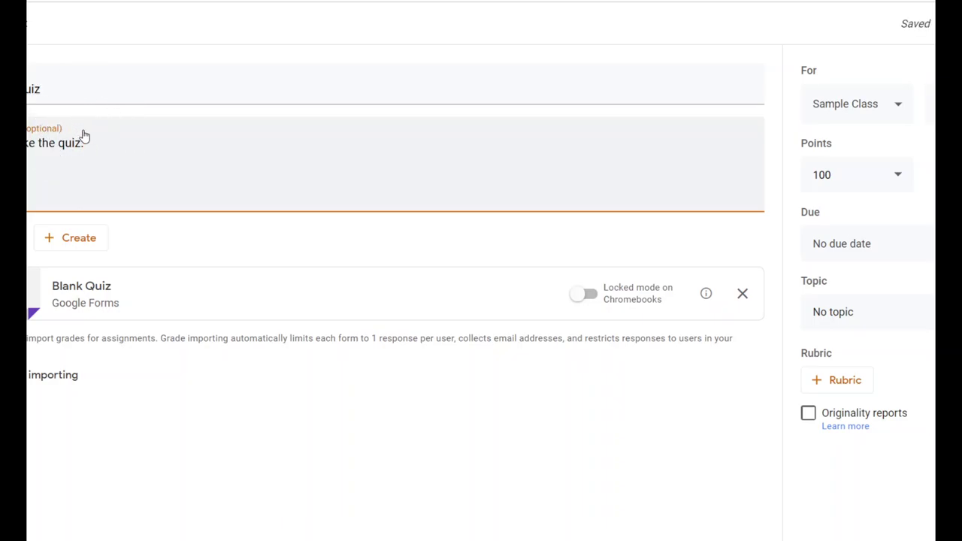
# - Examine the attached Blank Quiz form and its option for locked mode on Chromebooks
pyautogui.click(193, 294)
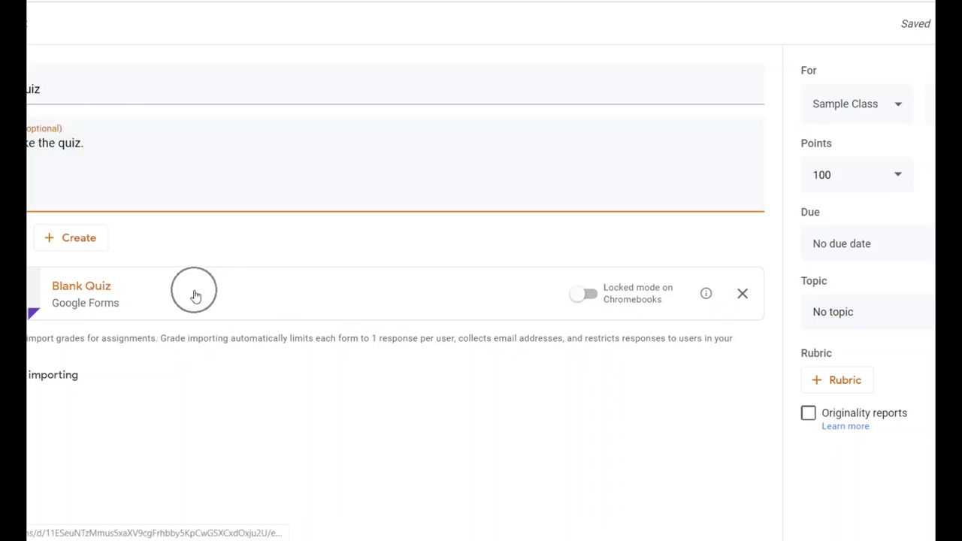
pyautogui.click(45, 293)
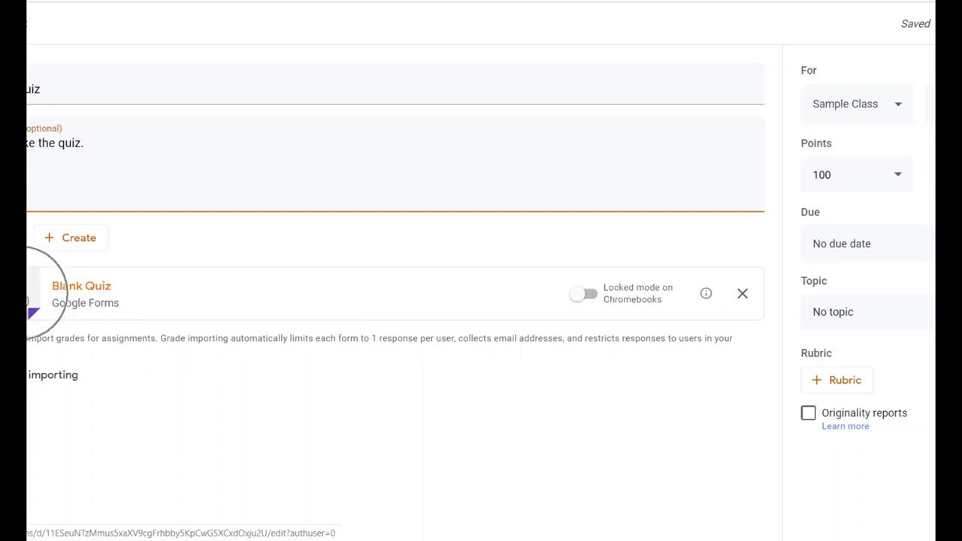
pyautogui.click(662, 304)
pyautogui.click(679, 303)
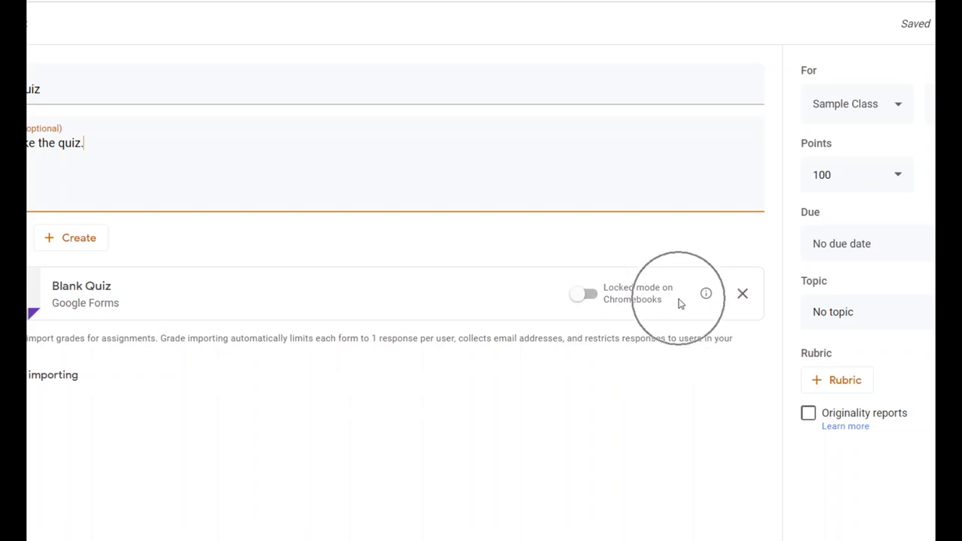
pyautogui.click(669, 306)
pyautogui.click(668, 306)
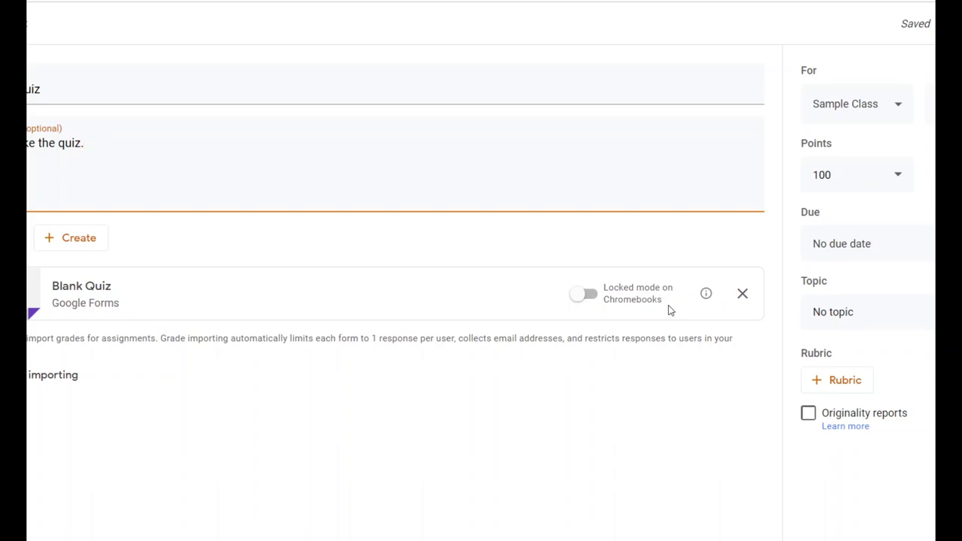
pyautogui.click(669, 308)
pyautogui.click(669, 309)
# - Configure the quiz assignment with topic Unit 1, a due date of tomorrow, and 20 points
pyautogui.click(906, 322)
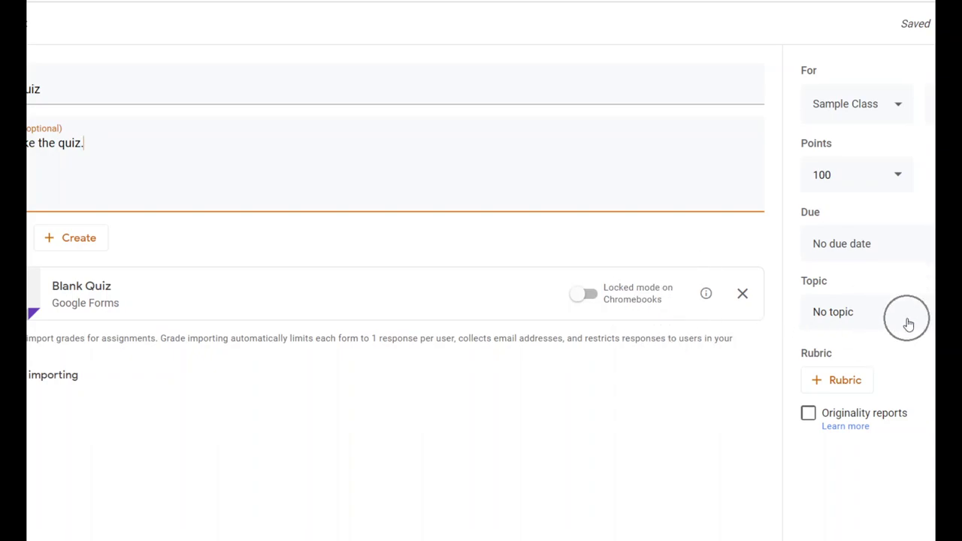
pyautogui.click(882, 399)
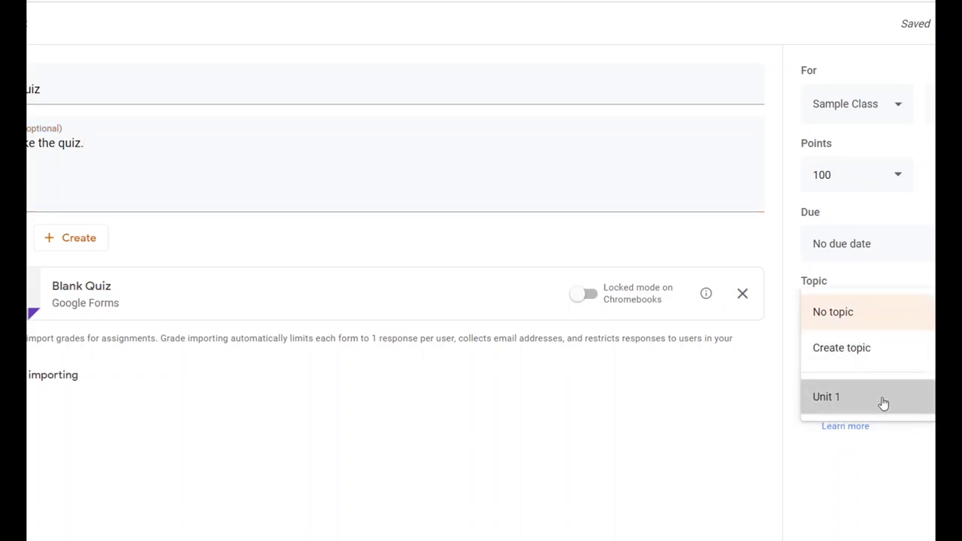
pyautogui.click(906, 253)
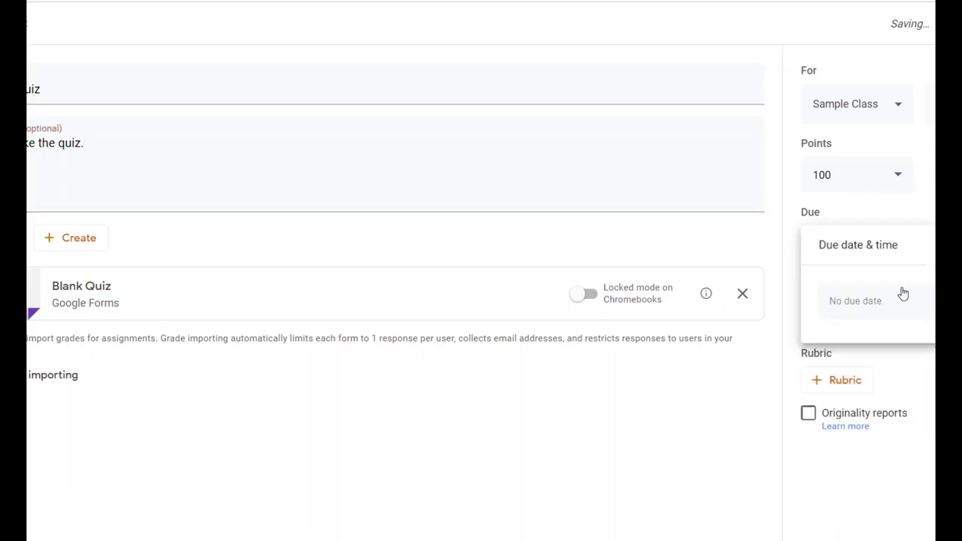
pyautogui.click(901, 299)
pyautogui.click(907, 418)
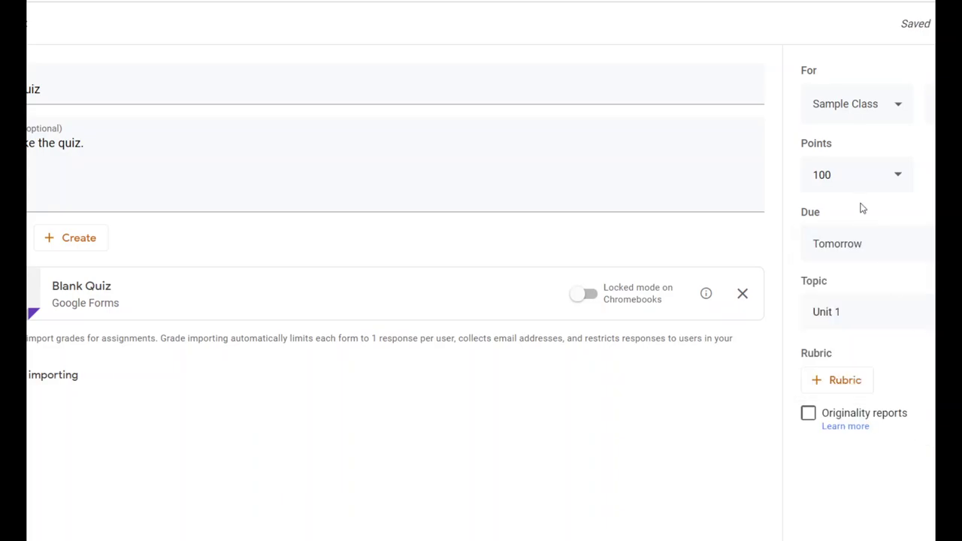
pyautogui.click(856, 174)
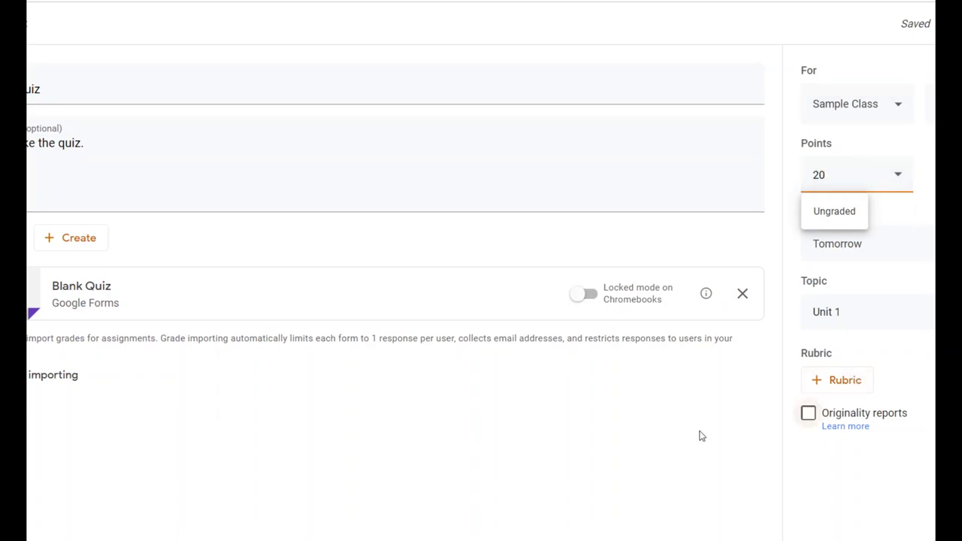
pyautogui.click(393, 431)
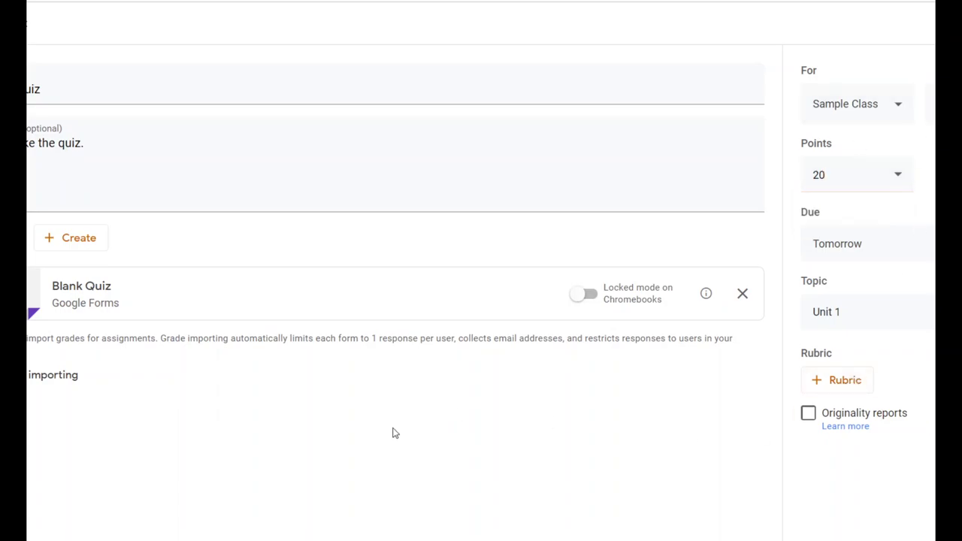
# - Open the attached Blank Quiz in Google Forms and change the form's title to Sample Quiz
pyautogui.click(132, 292)
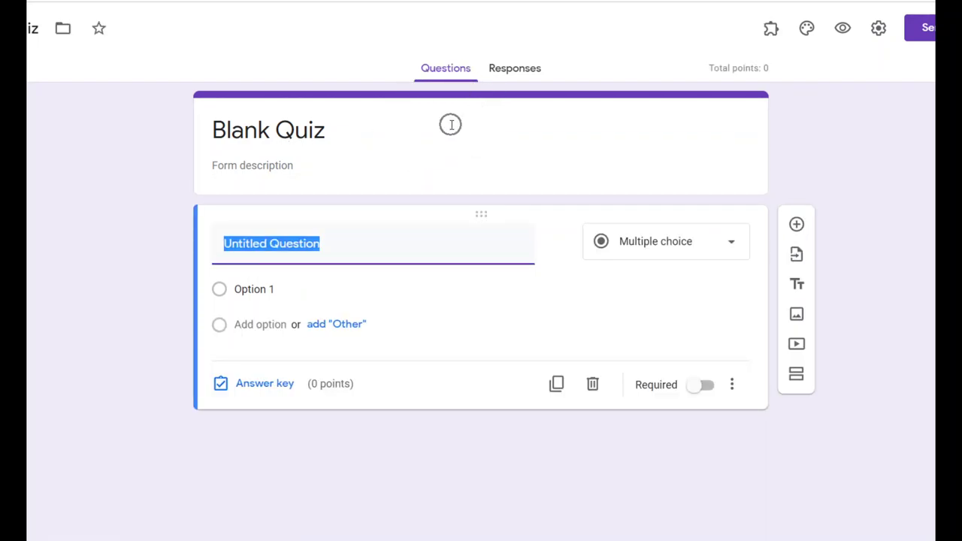
pyautogui.click(377, 137)
pyautogui.write('Sam')
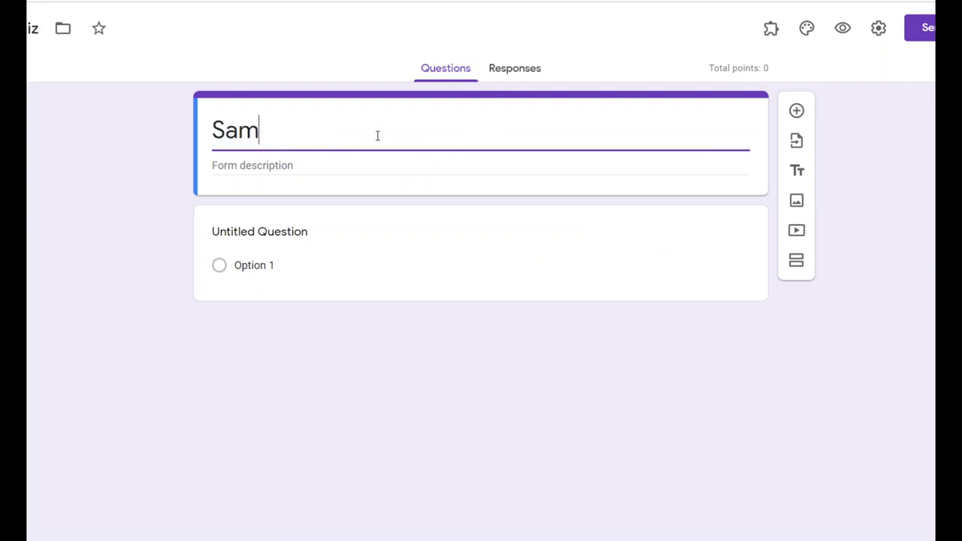
pyautogui.write('ple Quiz')
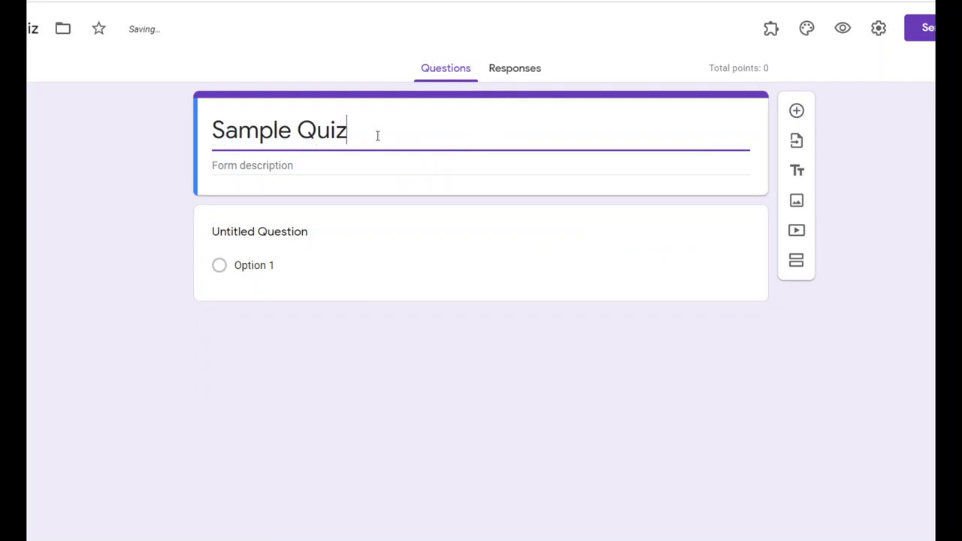
# - Enter the form description "Please answer each question. Other directions here!"
pyautogui.click(378, 168)
pyautogui.write('Please')
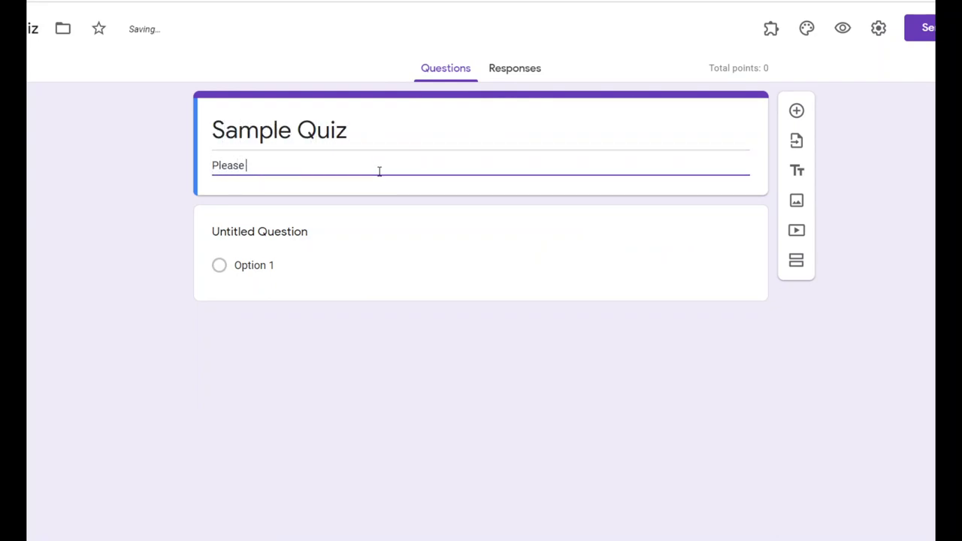
pyautogui.write(' answer ea')
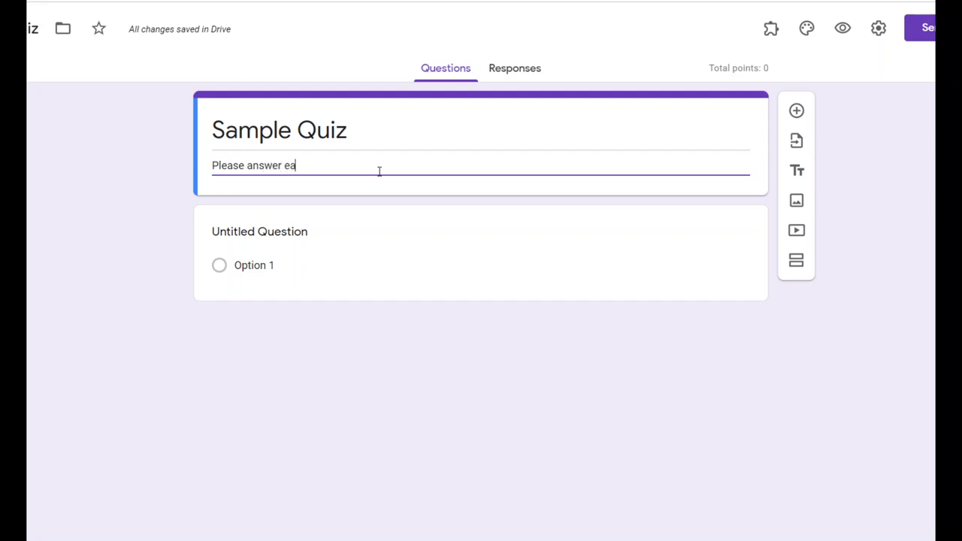
pyautogui.write('ch question.')
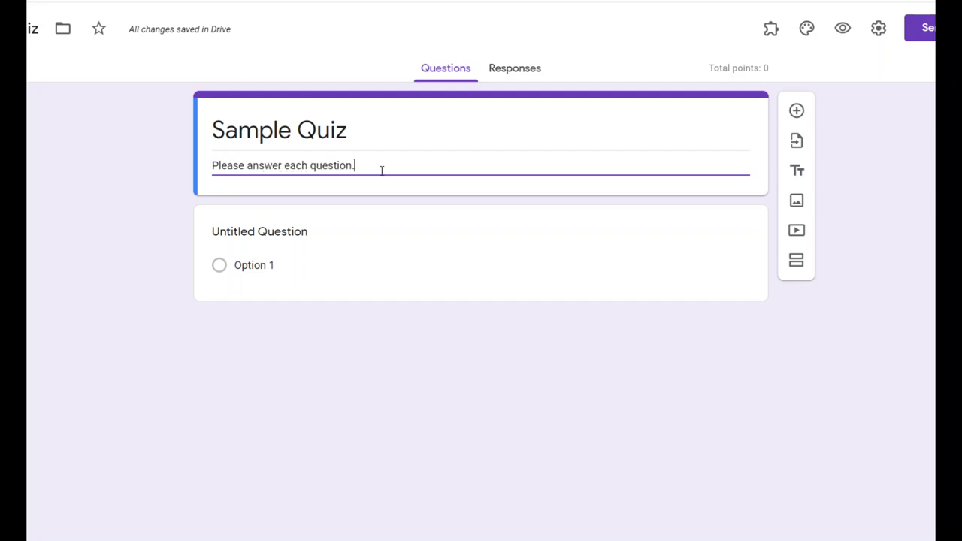
pyautogui.write(' Other')
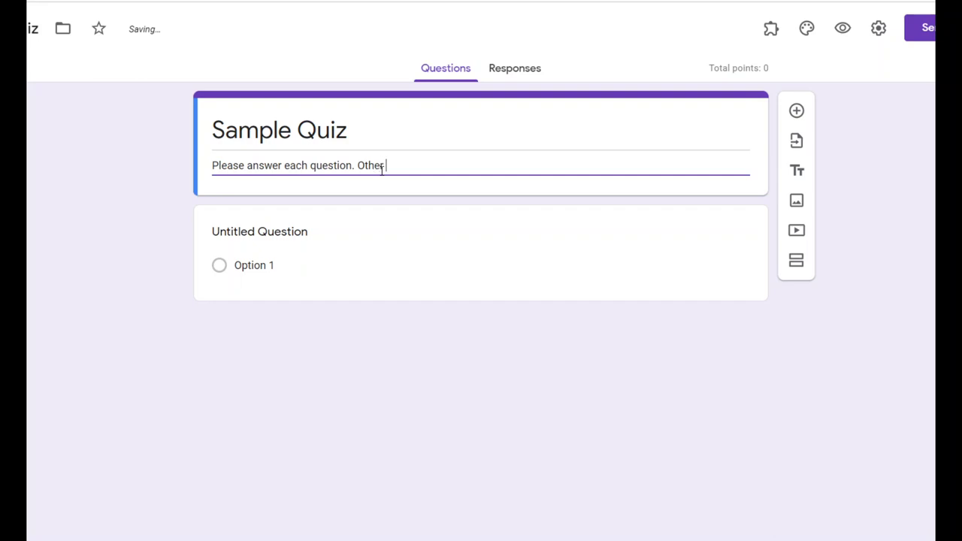
pyautogui.write(' directions here!')
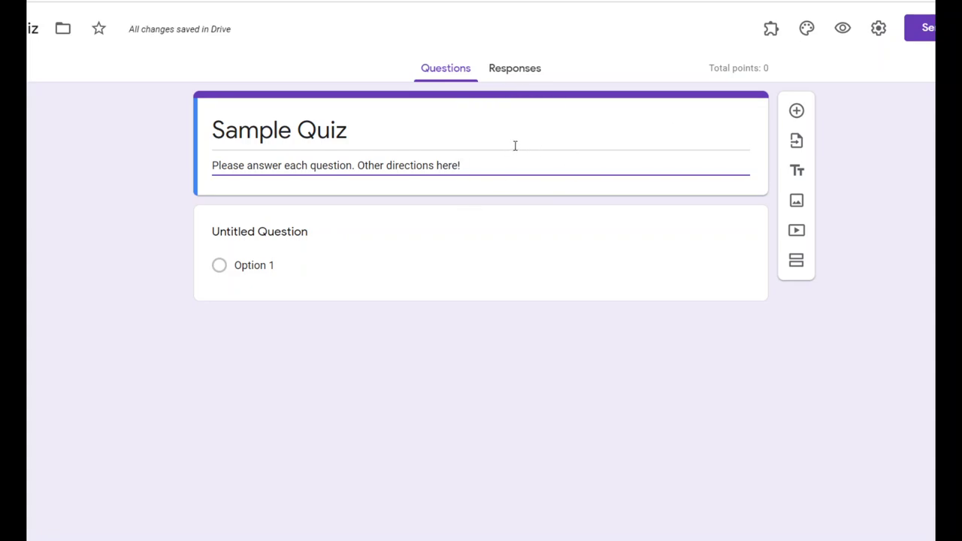
# - Replace the untitled question's text with "Question 1: What shape is your favorite?"
pyautogui.click(354, 239)
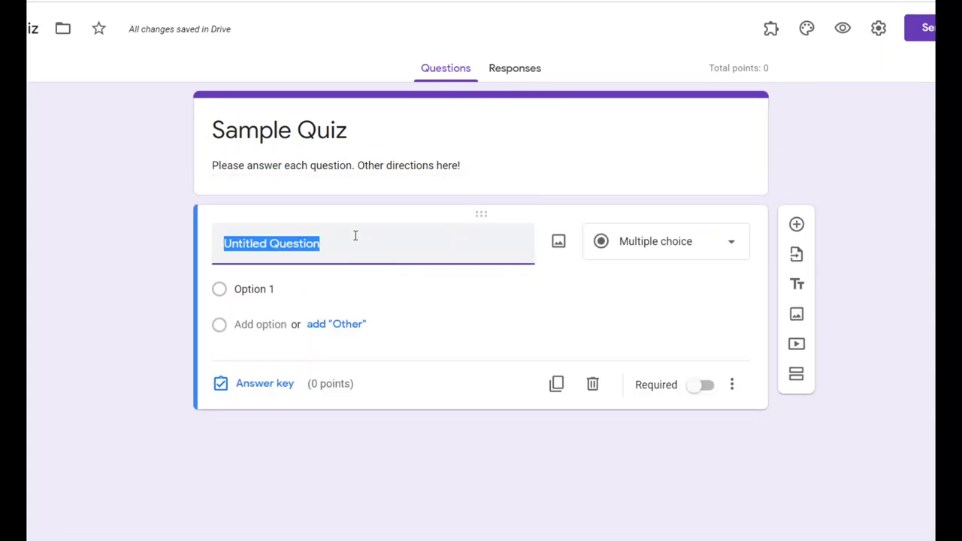
pyautogui.write('Question 1: ')
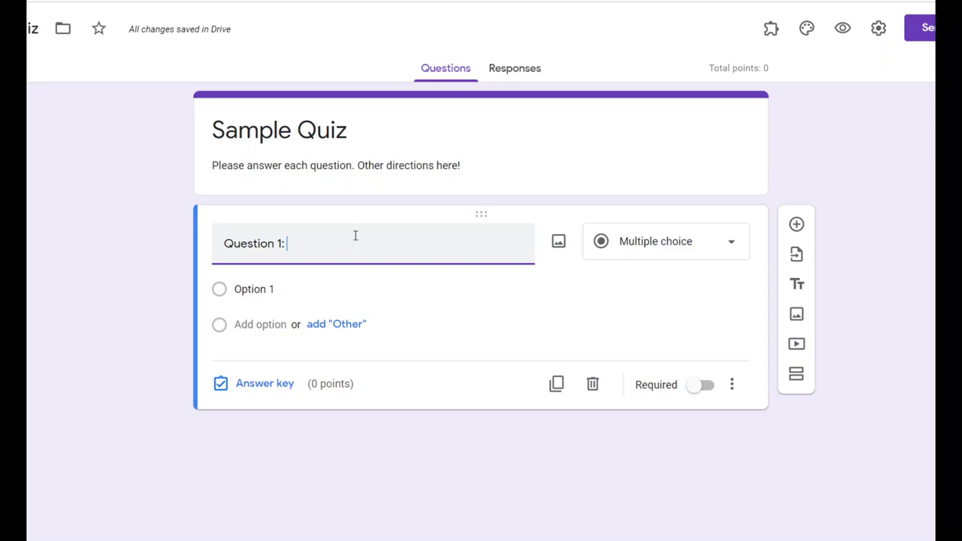
pyautogui.write('What sh')
pyautogui.press('BackSpace')
pyautogui.write('shap')
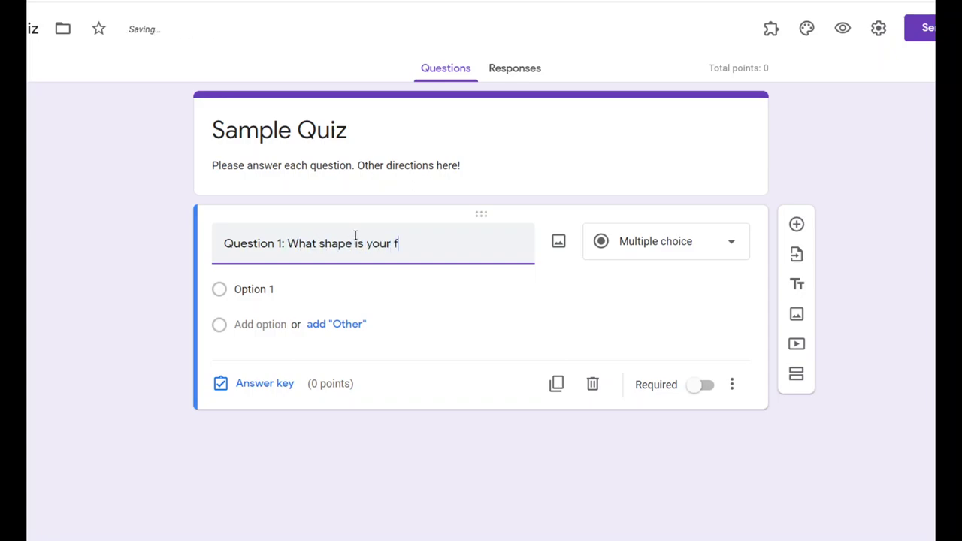
pyautogui.press('BackSpace')
pyautogui.press('BackSpace')
pyautogui.write('vori')
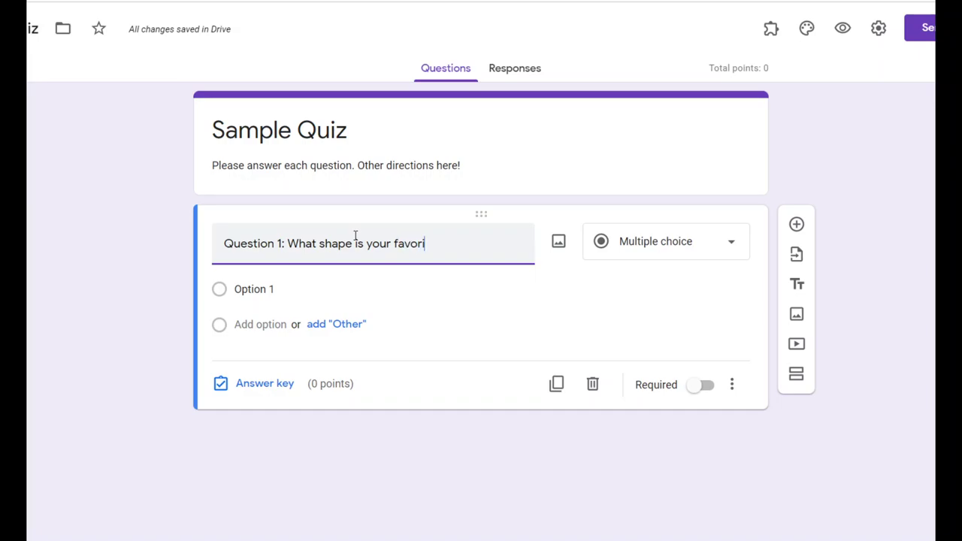
pyautogui.write('te?')
# - Give Question 1 the answer options A, B, Square, and Triangle, and check the available question types while keeping Multiple choice
pyautogui.click(309, 288)
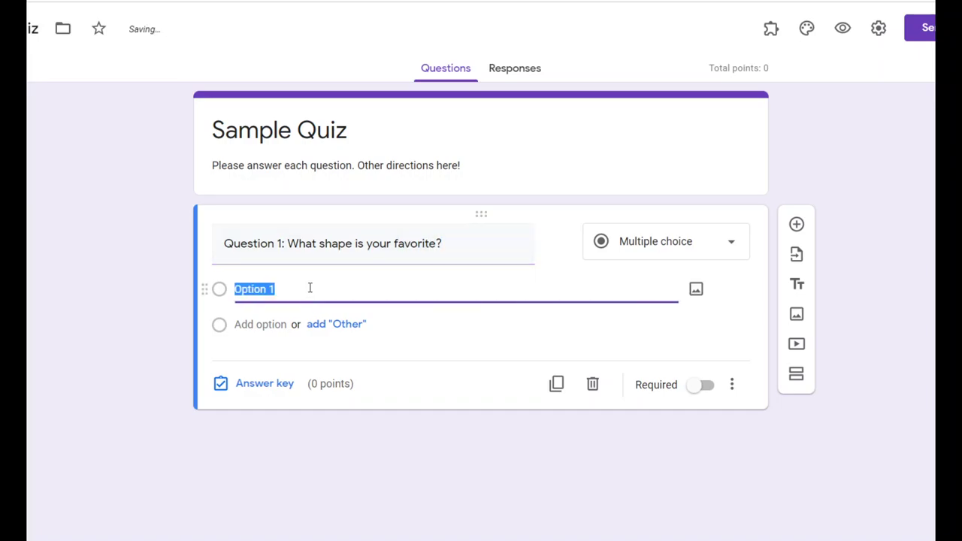
pyautogui.write('A')
pyautogui.press('Return')
pyautogui.write('B')
pyautogui.press('Return')
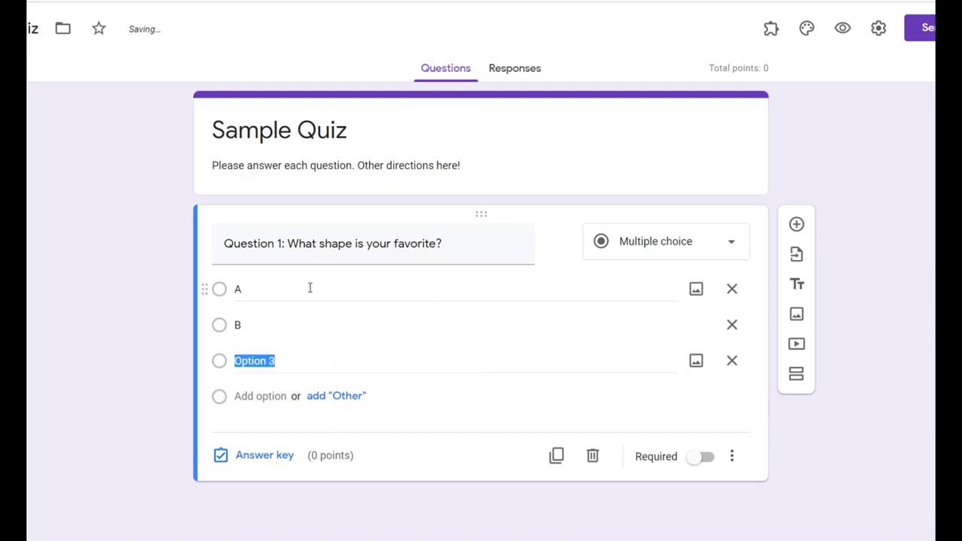
pyautogui.write('Suquare')
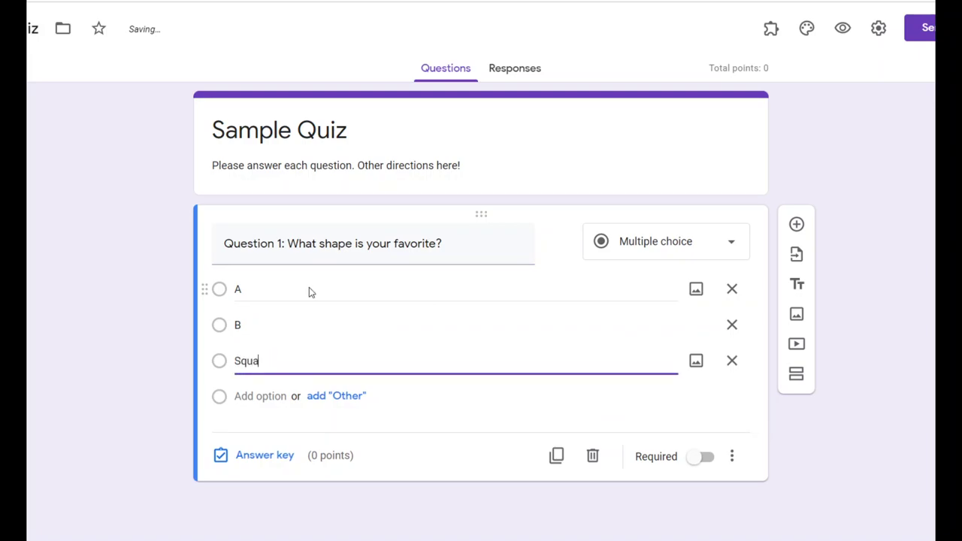
pyautogui.press('Return')
pyautogui.write('Triangle')
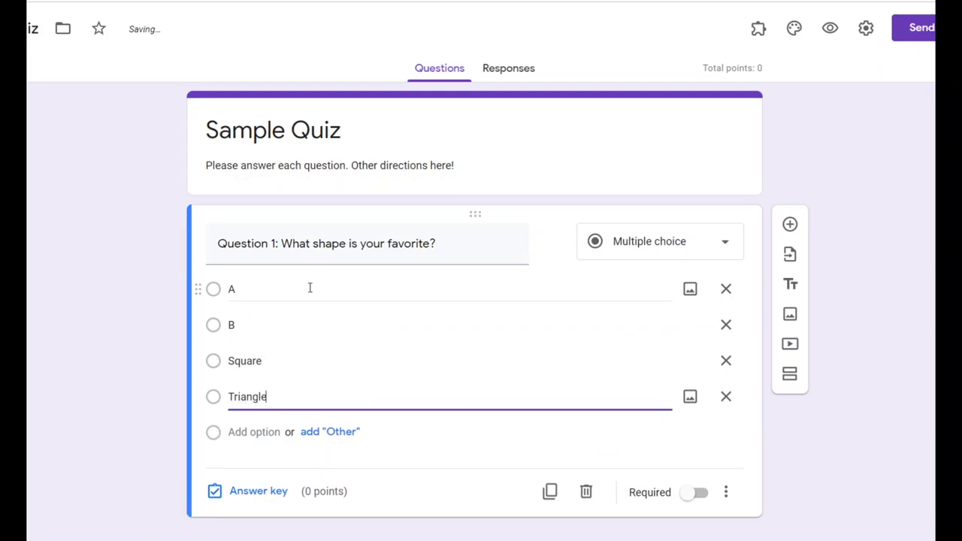
pyautogui.click(697, 256)
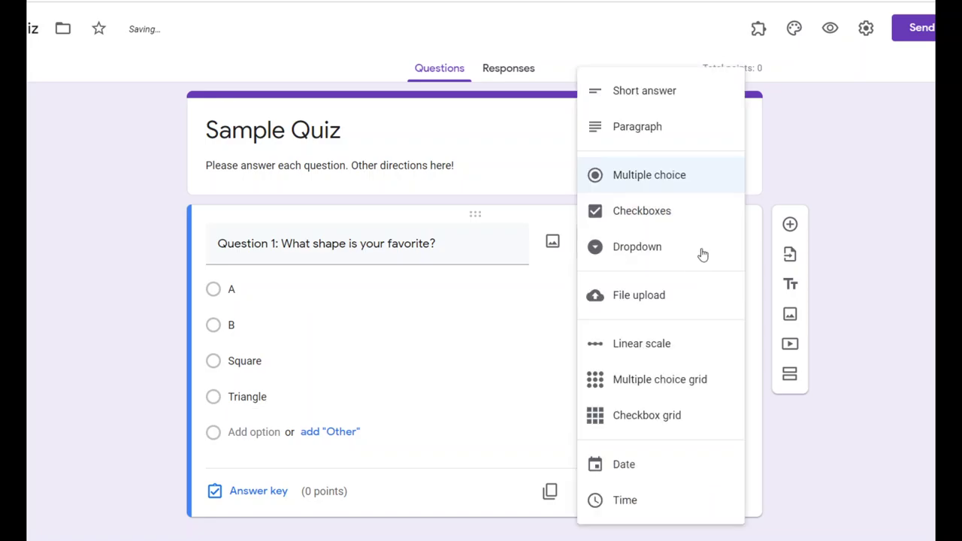
pyautogui.click(483, 235)
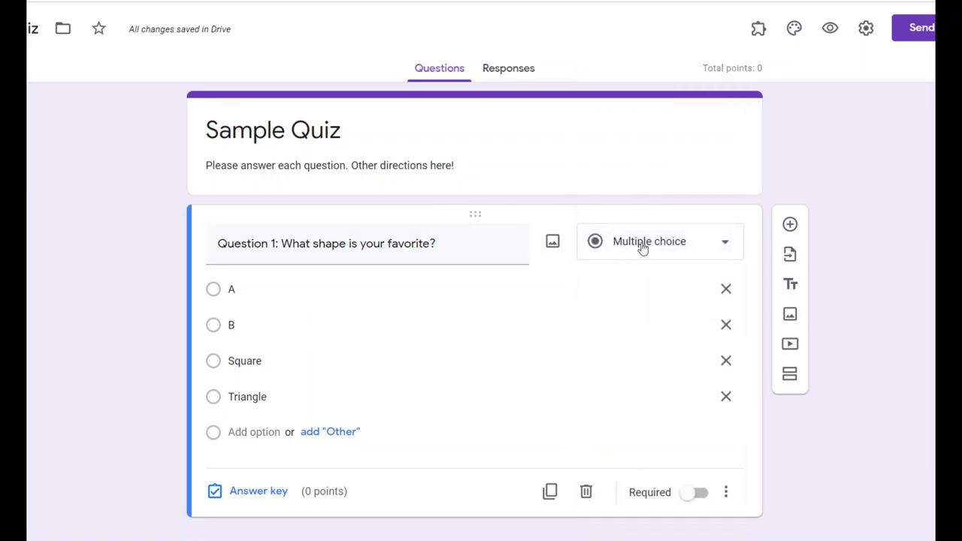
# - Make Question 1 worth 2 points and mark Square and Triangle as its correct answers
pyautogui.click(699, 248)
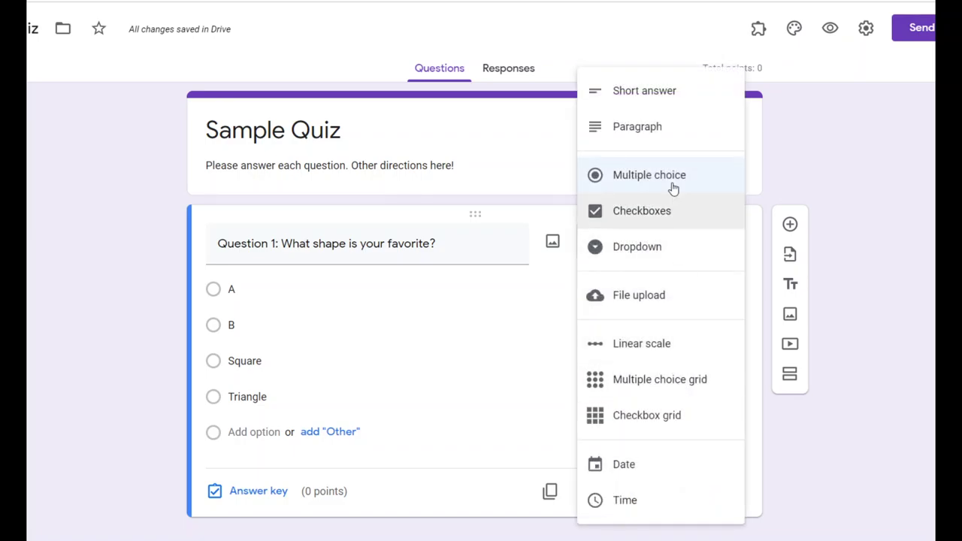
pyautogui.click(919, 339)
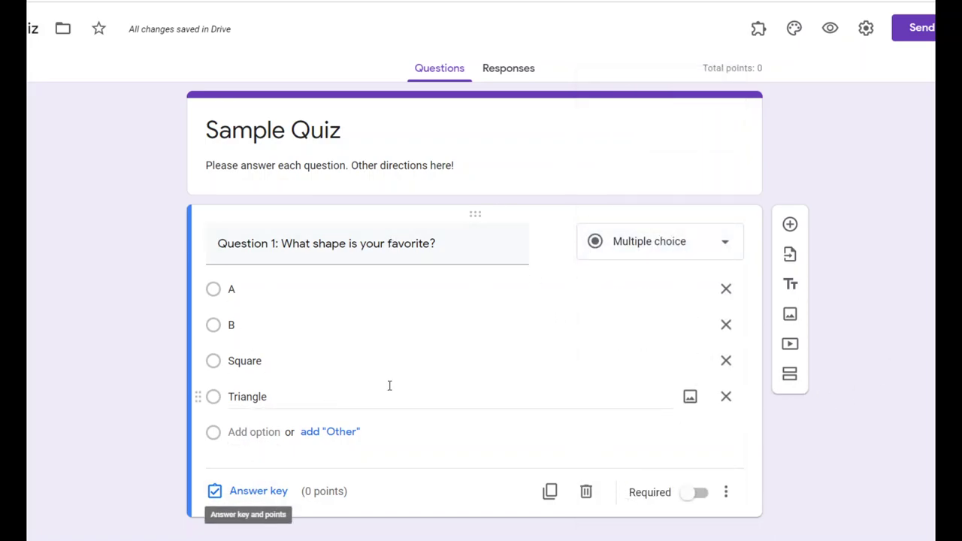
pyautogui.click(281, 492)
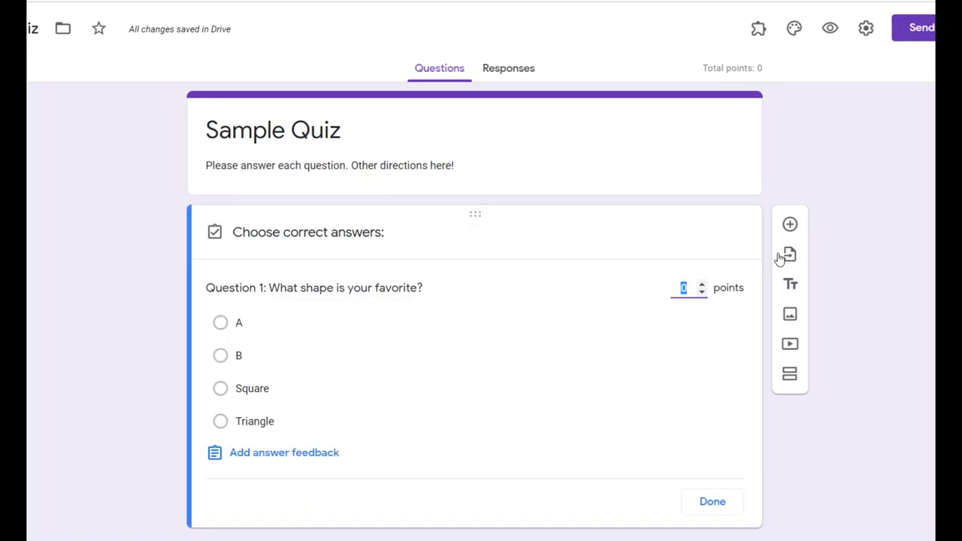
pyautogui.click(701, 286)
pyautogui.click(224, 390)
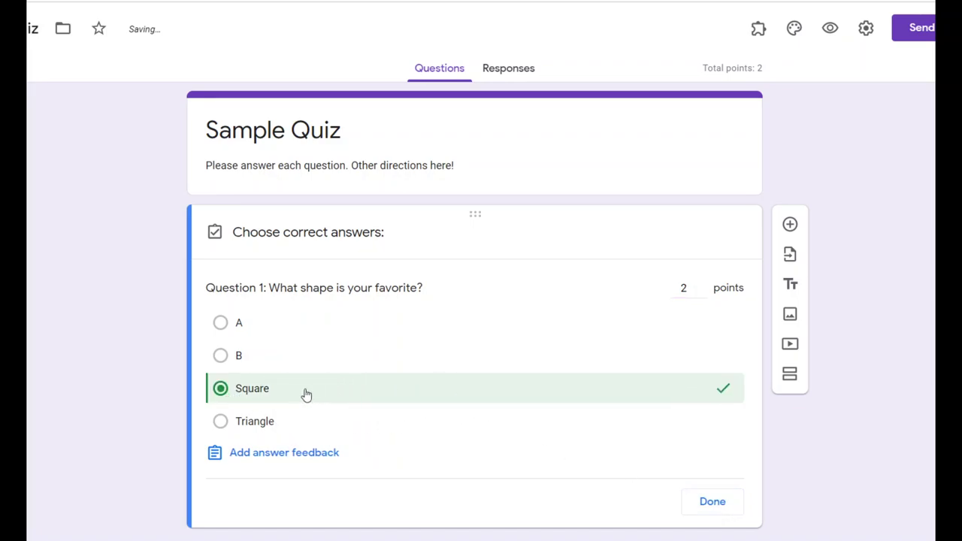
pyautogui.click(225, 425)
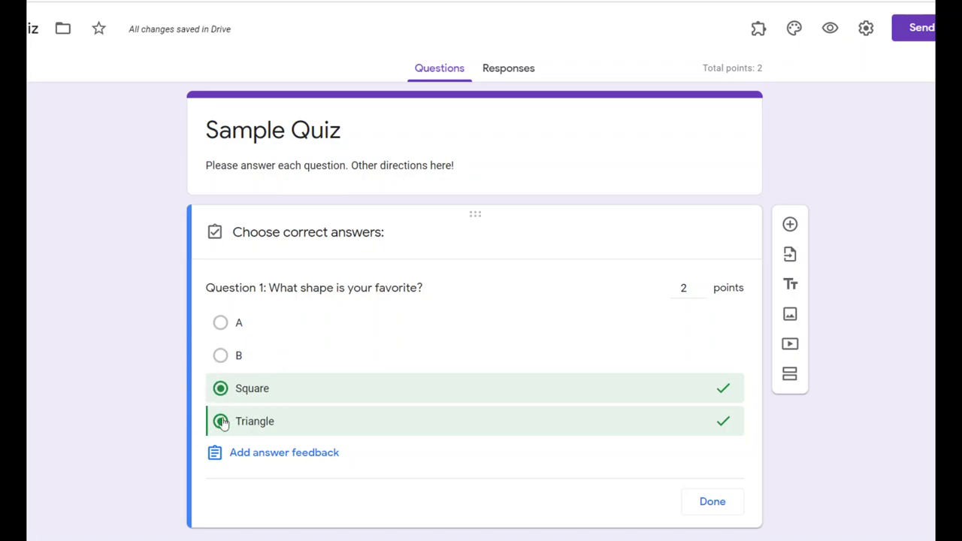
# - Add Question 1 feedback "A and B are not shapes." for incorrect answers and "Good job!" for correct answers, and finish its answer key
pyautogui.click(292, 454)
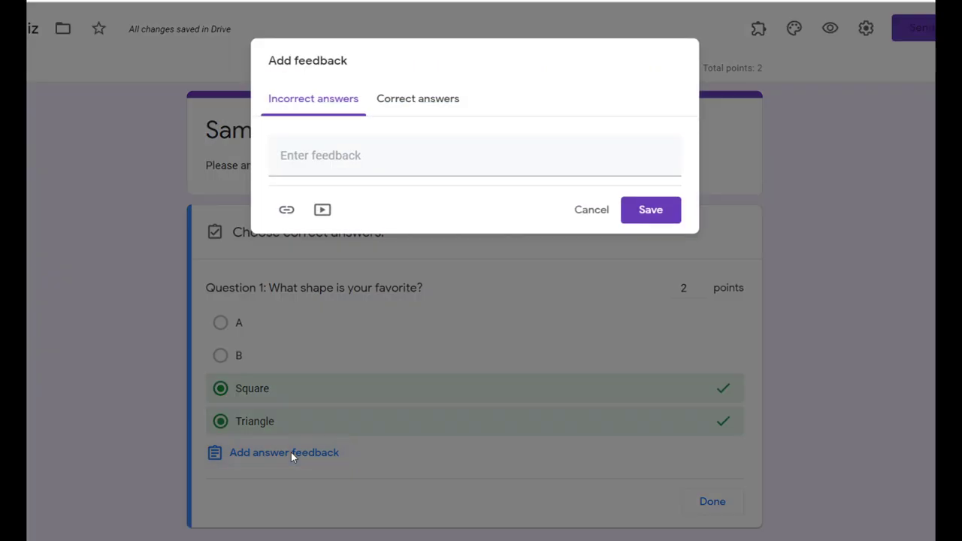
pyautogui.click(381, 158)
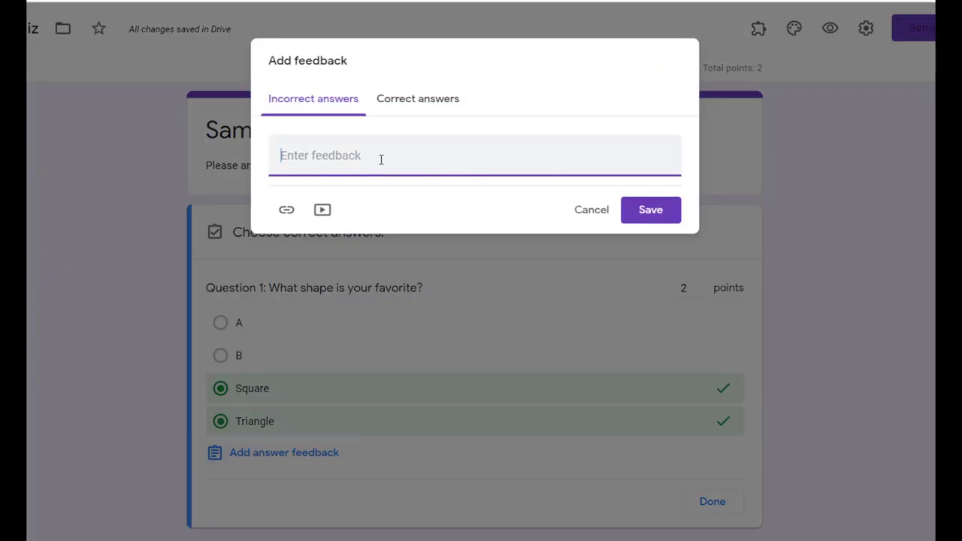
pyautogui.write('A and B ')
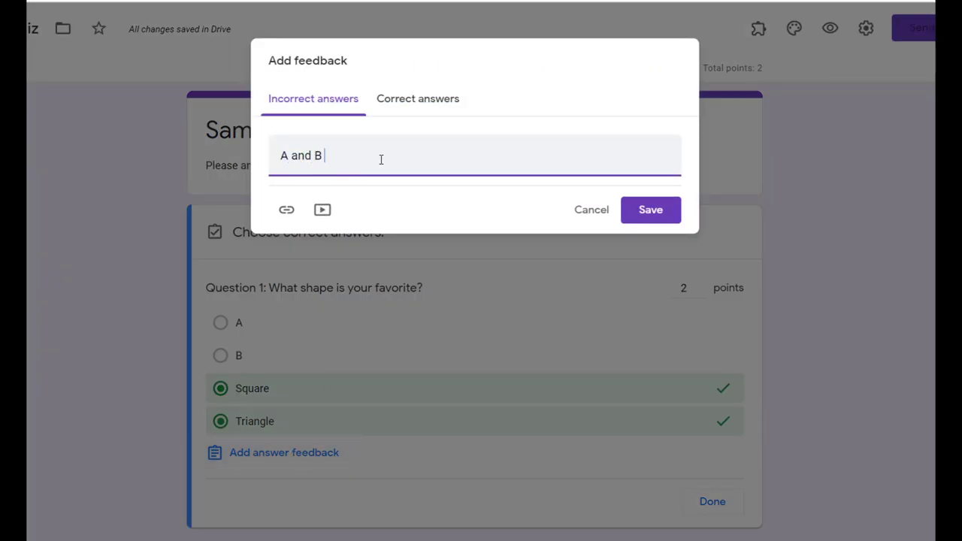
pyautogui.write('are not shapes.')
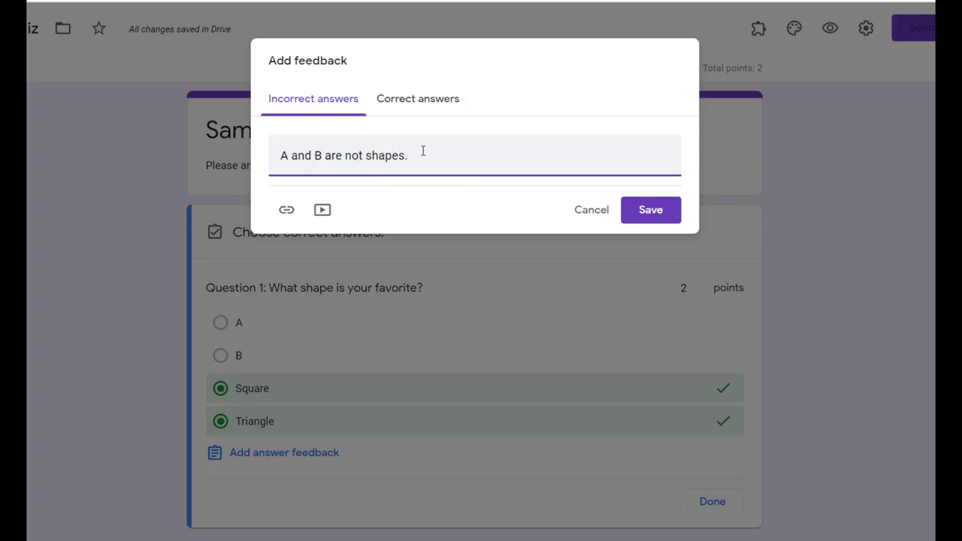
pyautogui.click(418, 111)
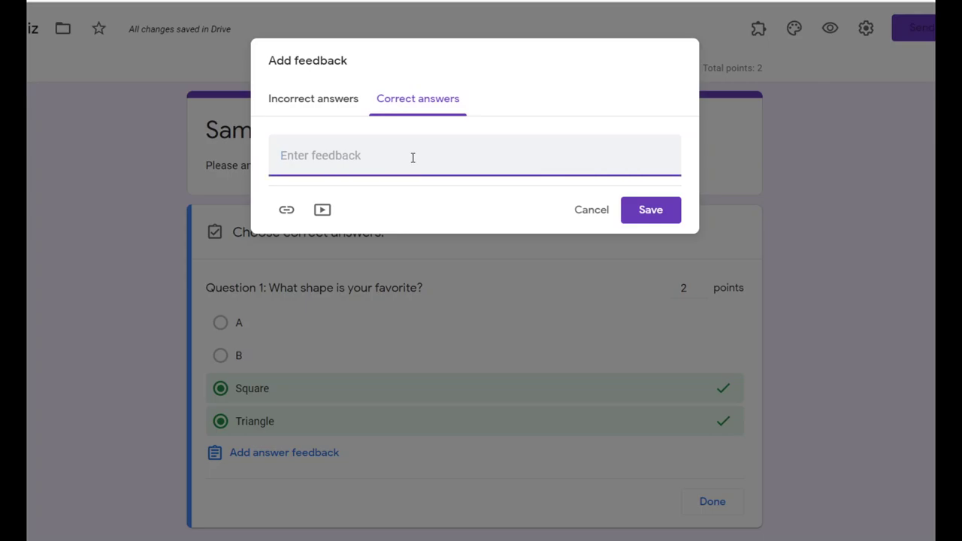
pyautogui.write('Good job!')
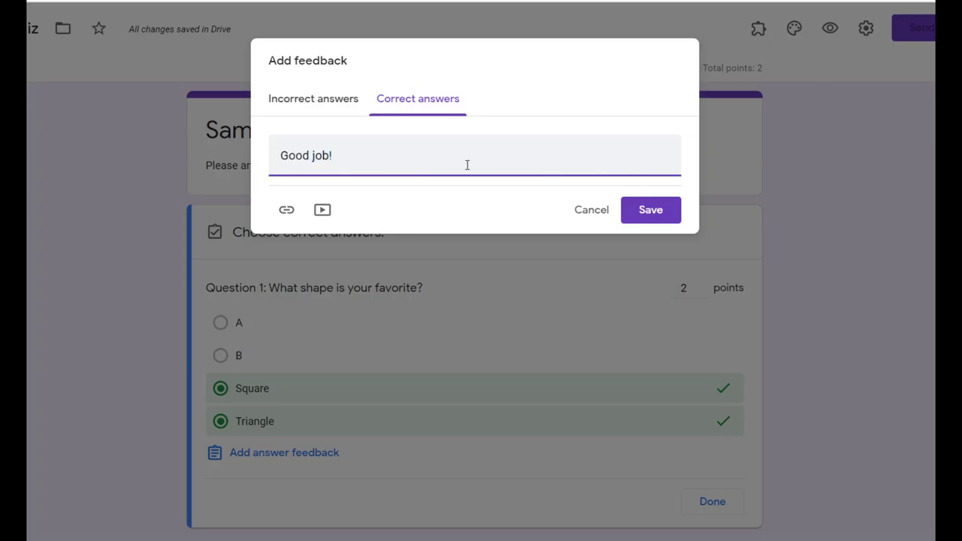
pyautogui.click(657, 211)
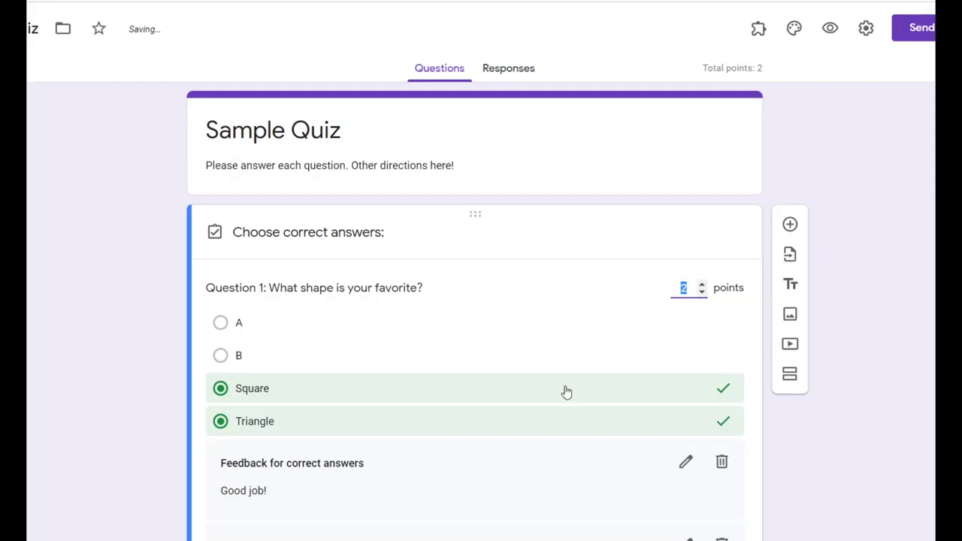
pyautogui.click(149, 399)
pyautogui.scroll(-1, 149, 399)
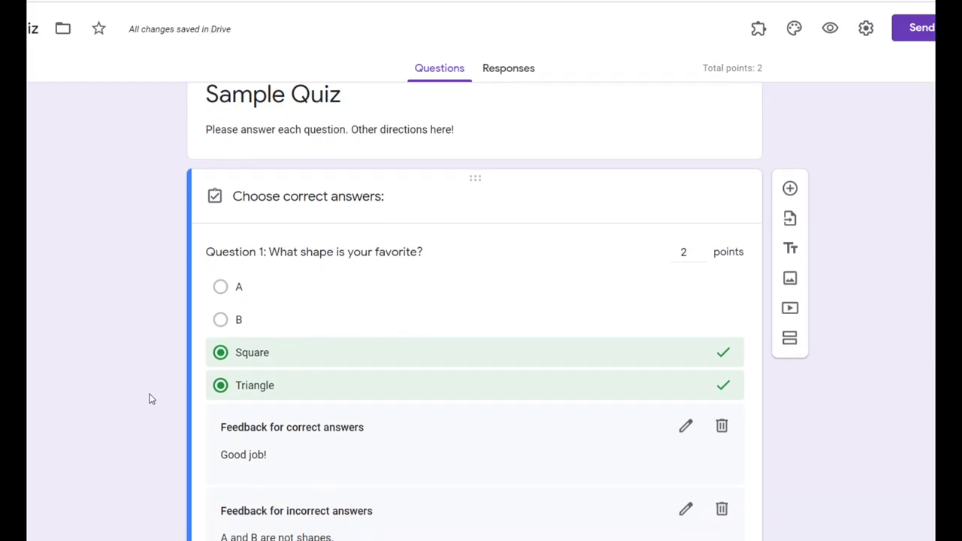
pyautogui.scroll(-3, 200, 398)
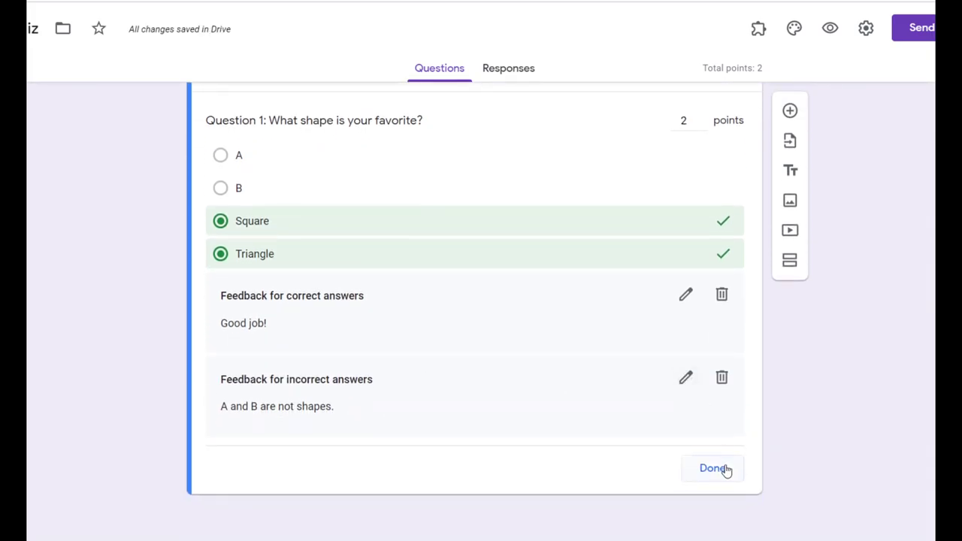
pyautogui.click(724, 468)
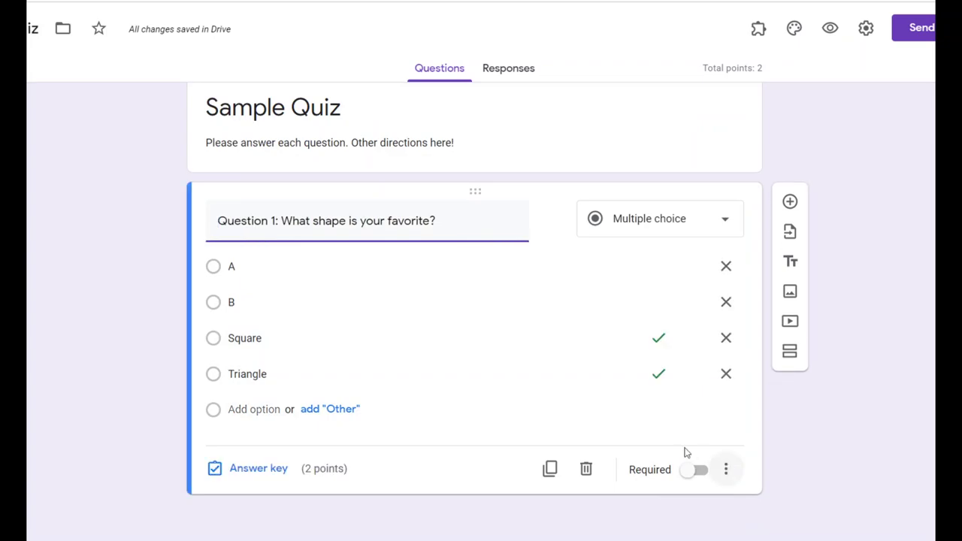
# - Add a second question with the text "What is the air speed velocity of an unladen swallow?"
pyautogui.click(802, 207)
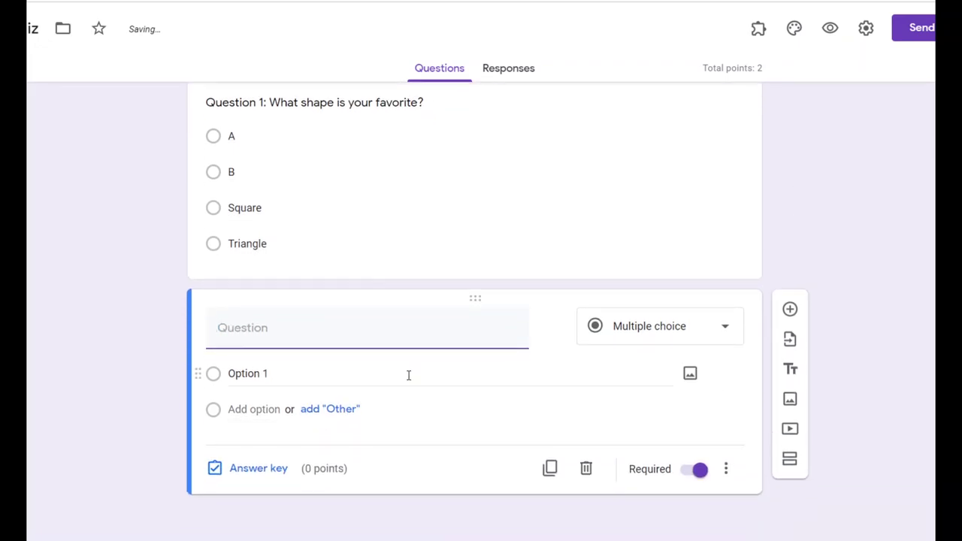
pyautogui.write('What is the air')
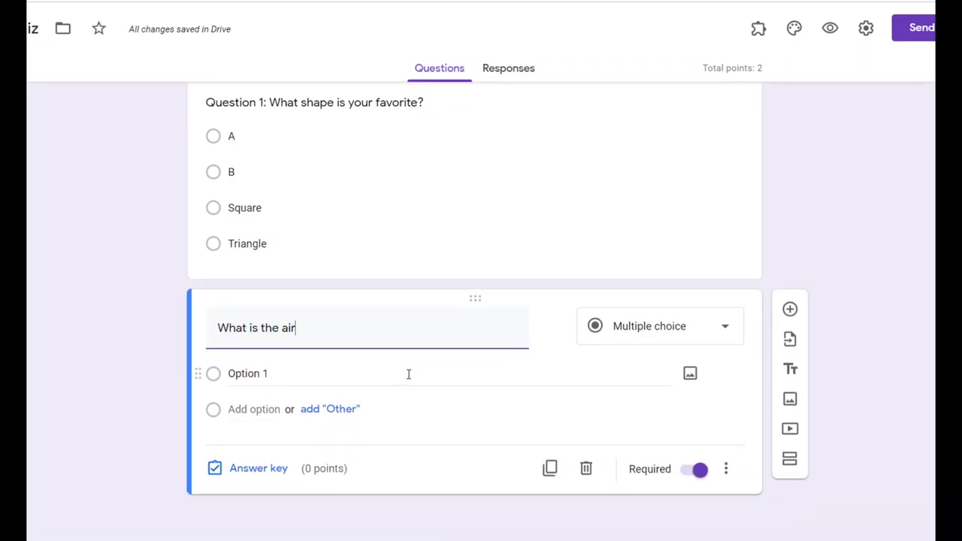
pyautogui.write(' speed vel')
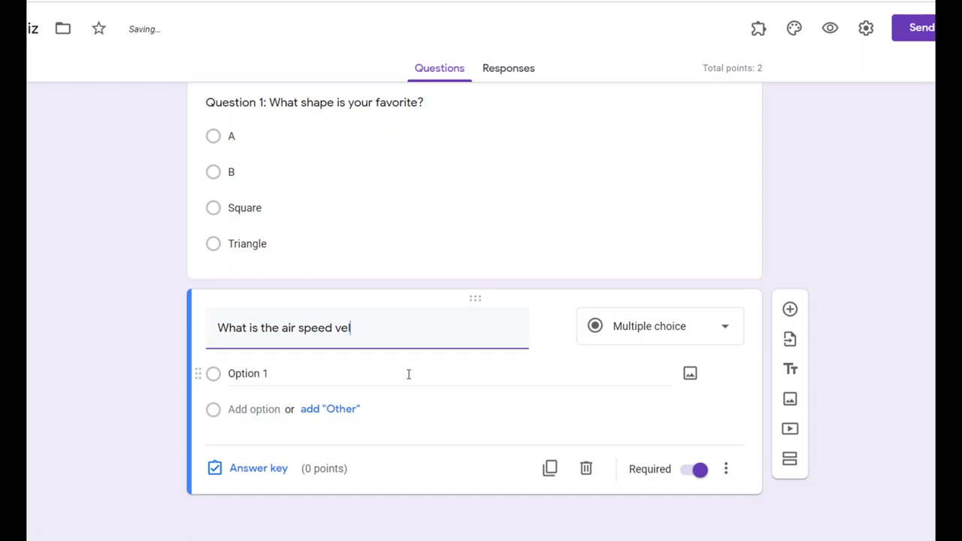
pyautogui.write('ocity of an unladen s')
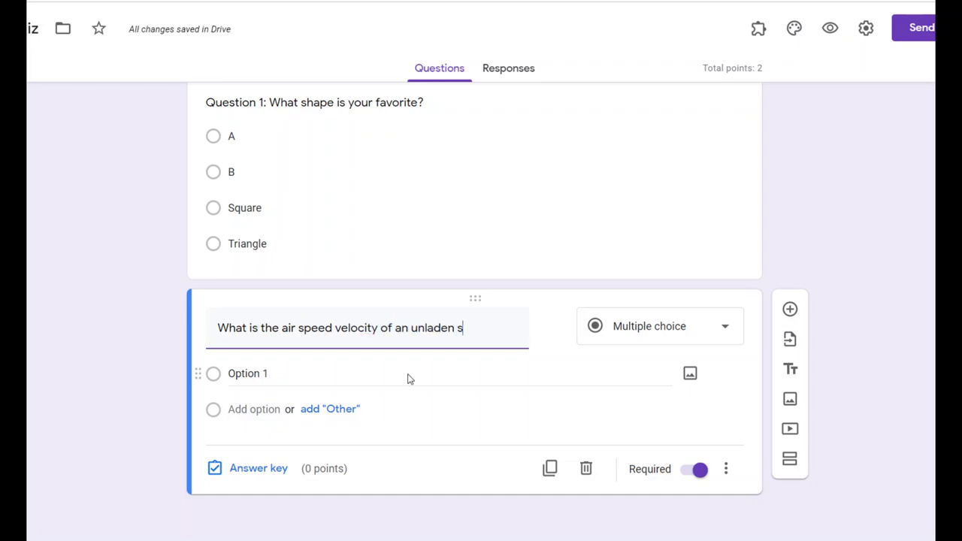
pyautogui.write('wallow?')
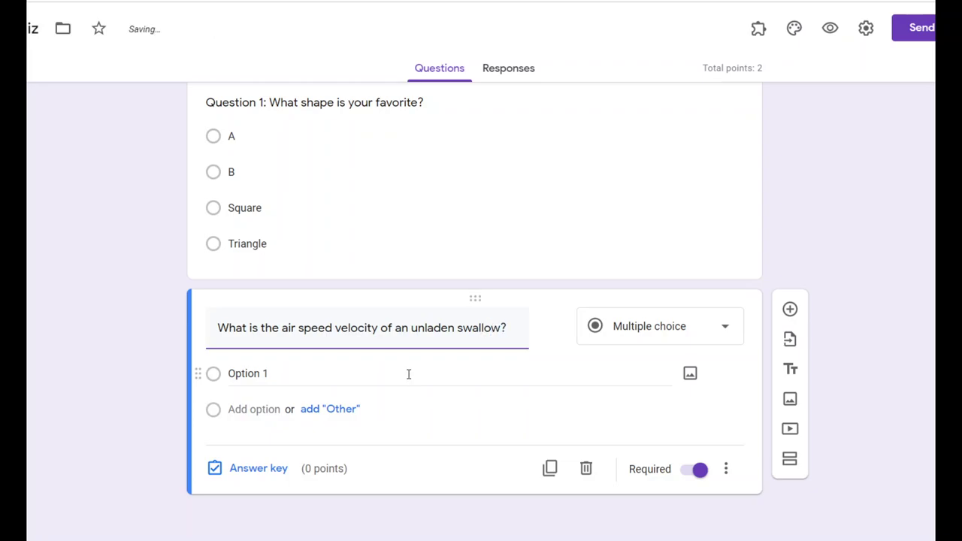
# - Give the swallow question the answer options "What?!" and "I don't know that!"
pyautogui.click(407, 373)
pyautogui.write('What?!')
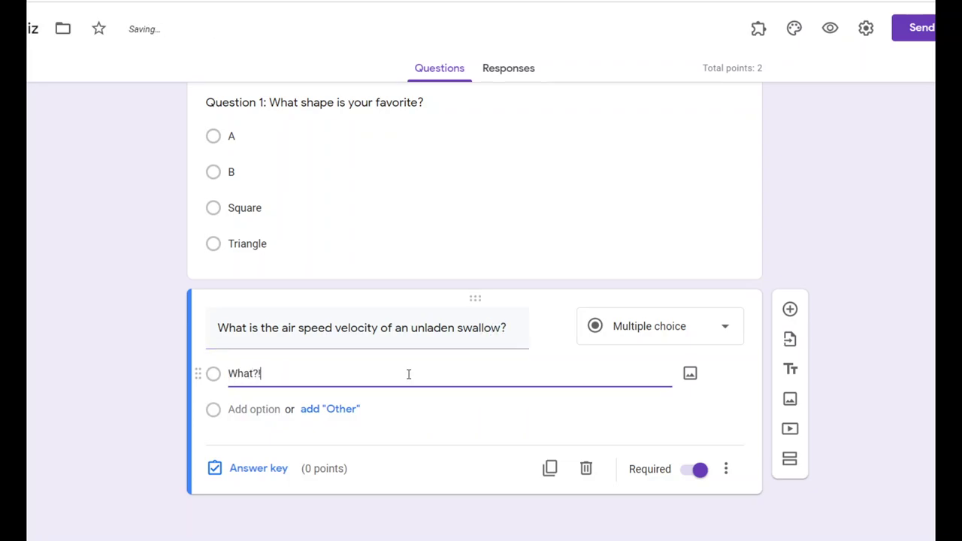
pyautogui.press('Return')
pyautogui.write('I don')
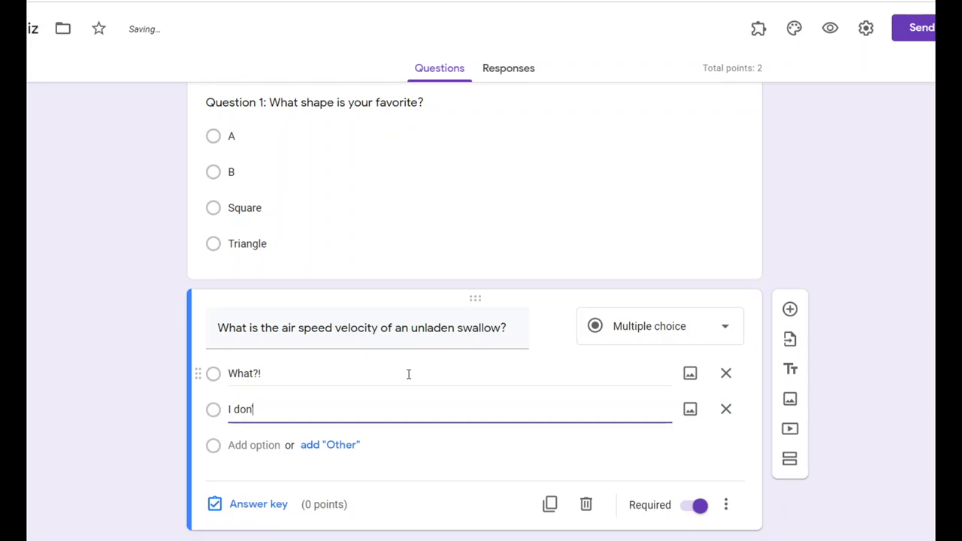
pyautogui.write("'t know that")
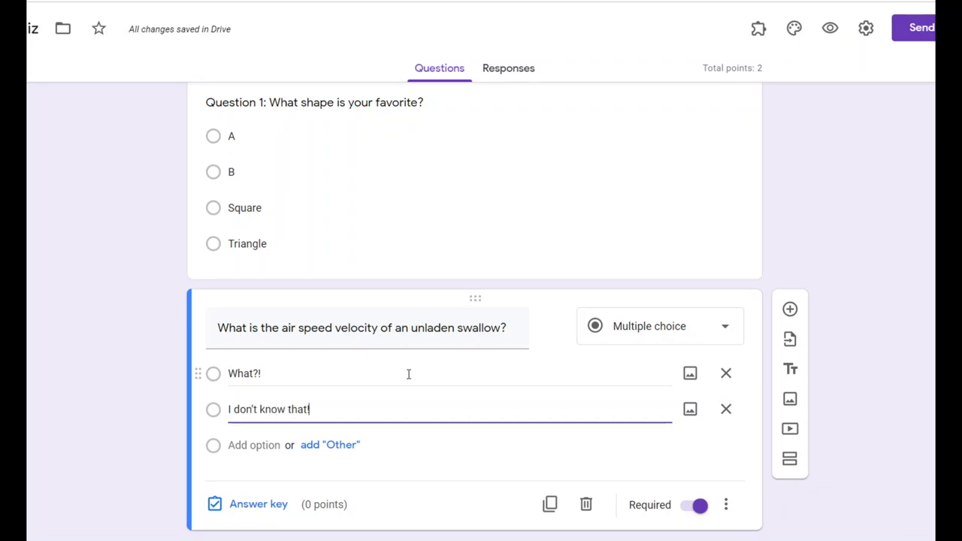
# - Make the swallow question worth 10 points and mark both of its options as correct
pyautogui.click(284, 507)
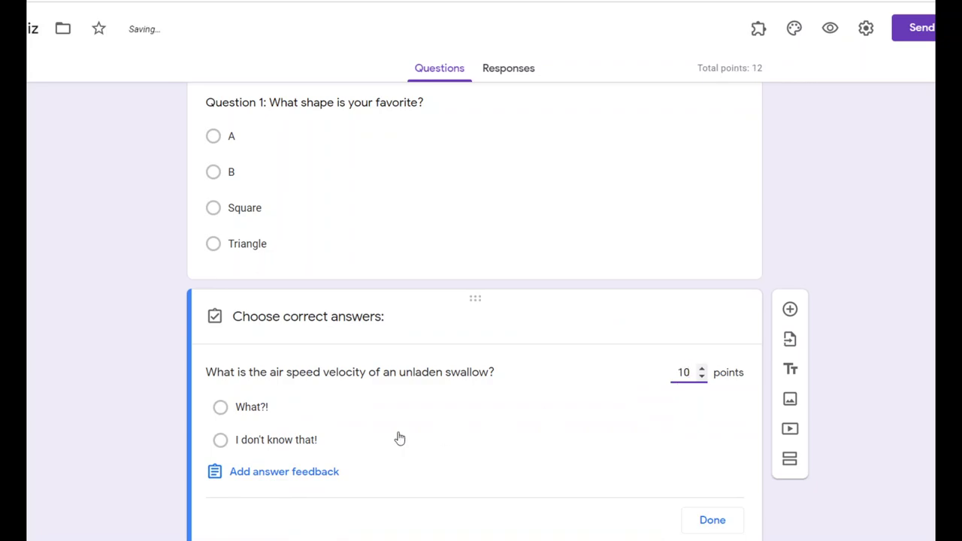
pyautogui.click(251, 415)
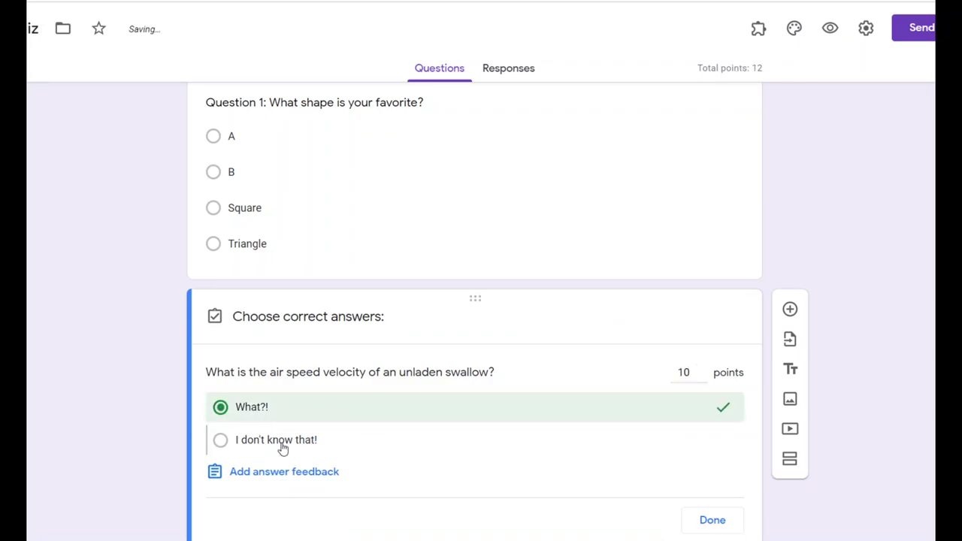
pyautogui.click(283, 445)
# - Add swallow question feedback "You enter the pit!" for incorrect answers and "You may pass!" for correct answers
pyautogui.scroll(-1, 282, 447)
pyautogui.click(286, 420)
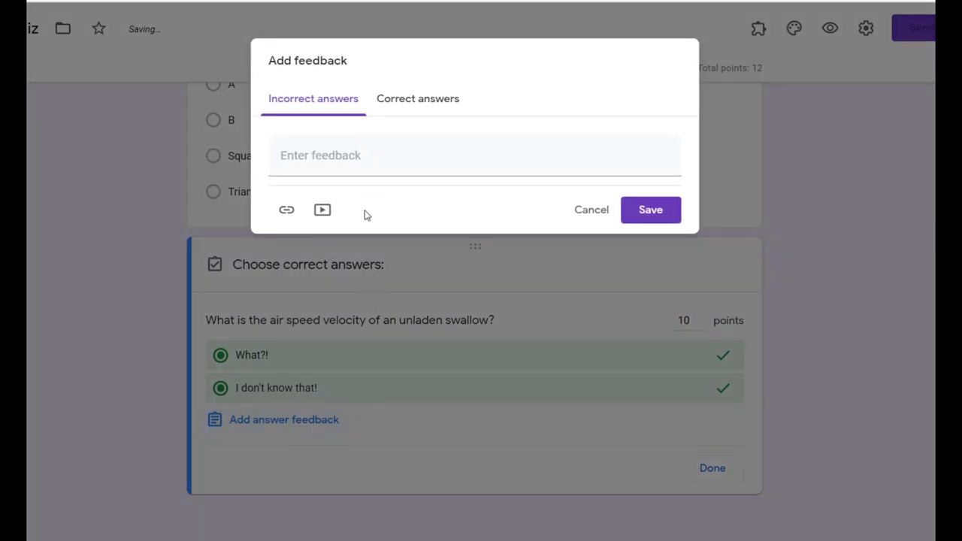
pyautogui.click(354, 158)
pyautogui.write('You ent')
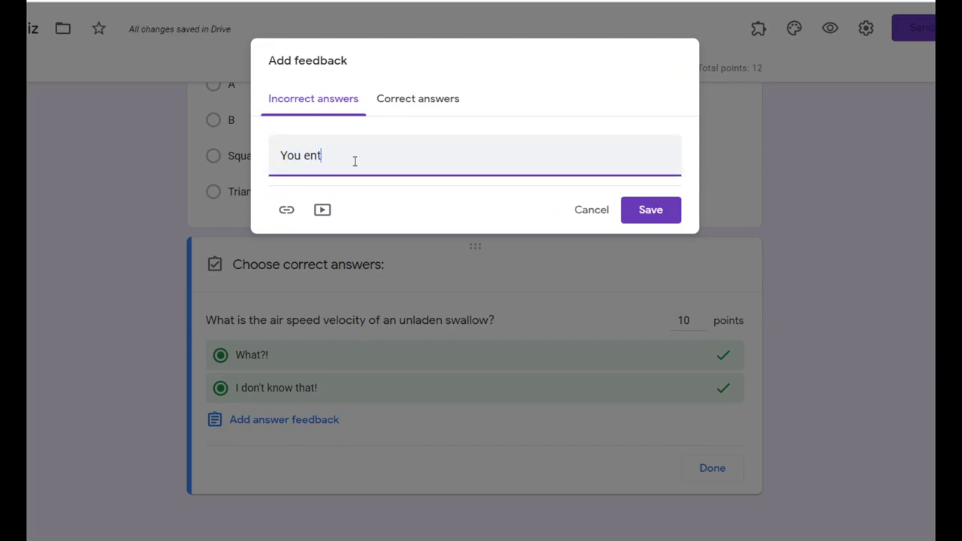
pyautogui.write('er the puit')
pyautogui.press('BackSpace')
pyautogui.write('it')
pyautogui.click(396, 113)
pyautogui.click(398, 146)
pyautogui.write('You m')
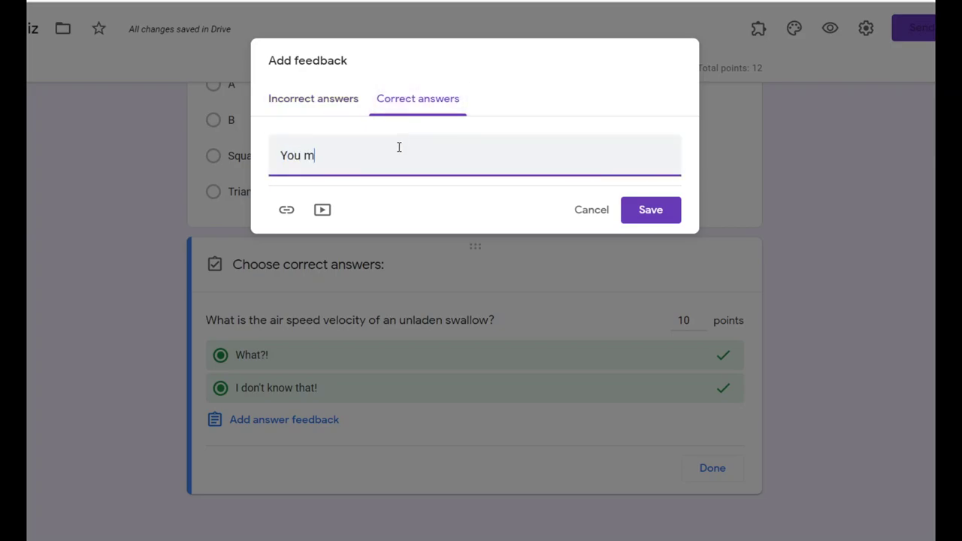
pyautogui.write('ay pass!')
pyautogui.click(664, 216)
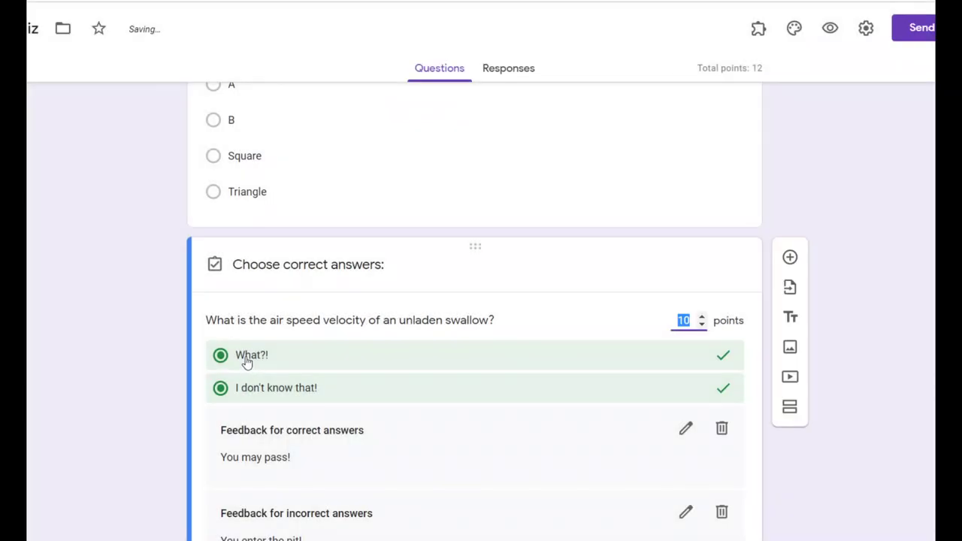
# - Unmark "What?!" as a correct answer of the swallow question and finish its answer key
pyautogui.click(247, 362)
pyautogui.scroll(-2, 625, 368)
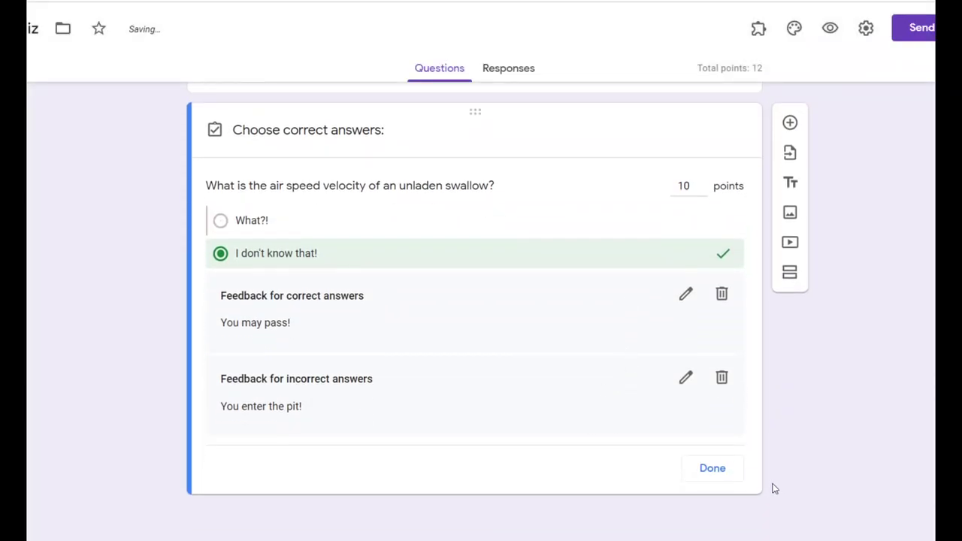
pyautogui.click(731, 476)
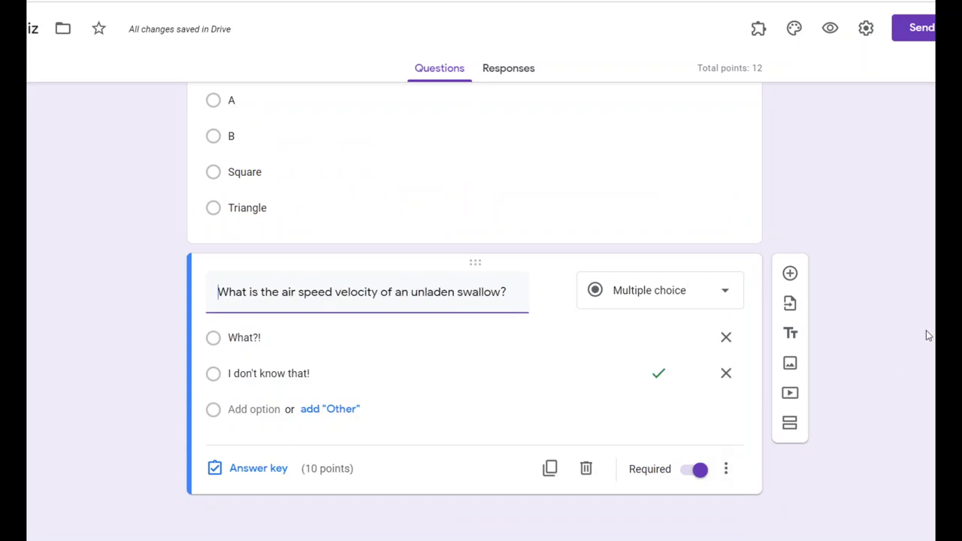
pyautogui.scroll(1, 927, 333)
pyautogui.scroll(-1, 925, 330)
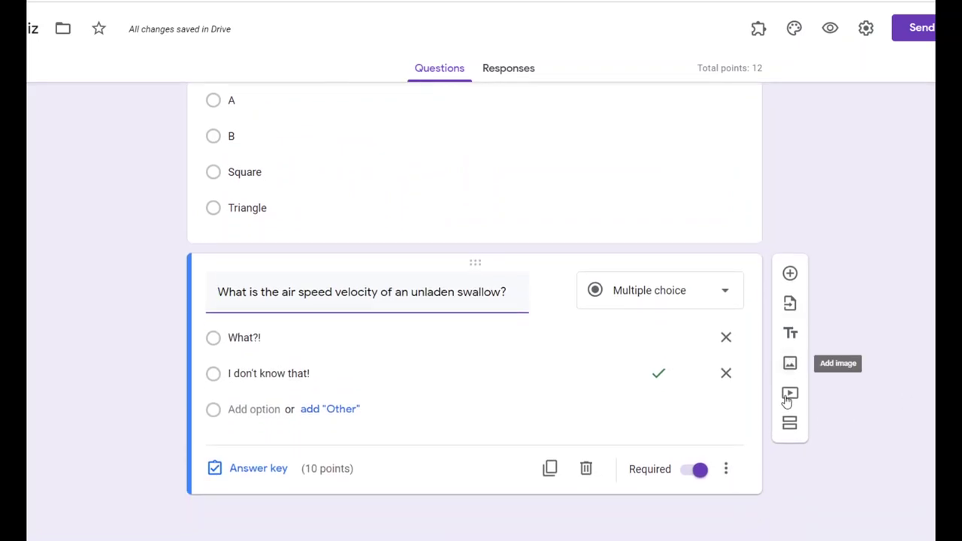
pyautogui.scroll(3, 817, 350)
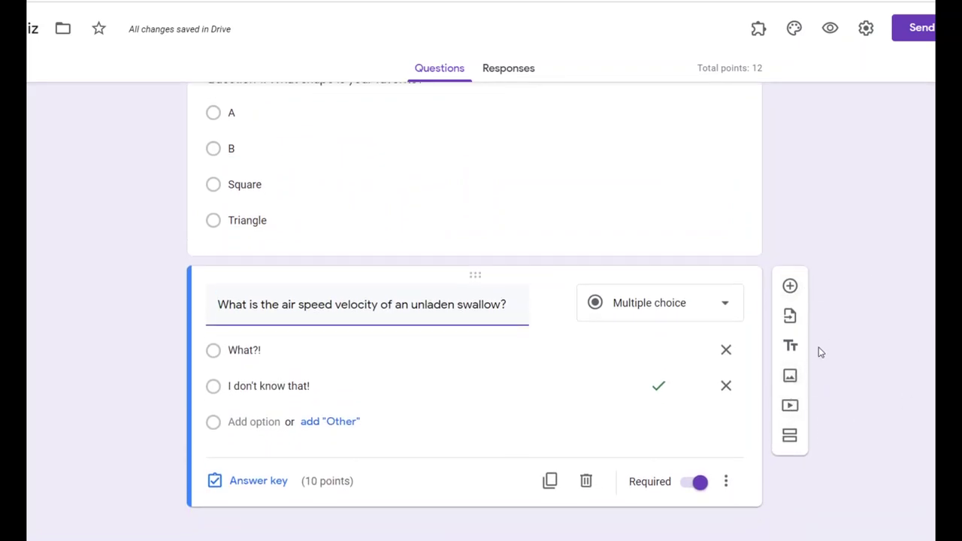
pyautogui.scroll(-3, 879, 270)
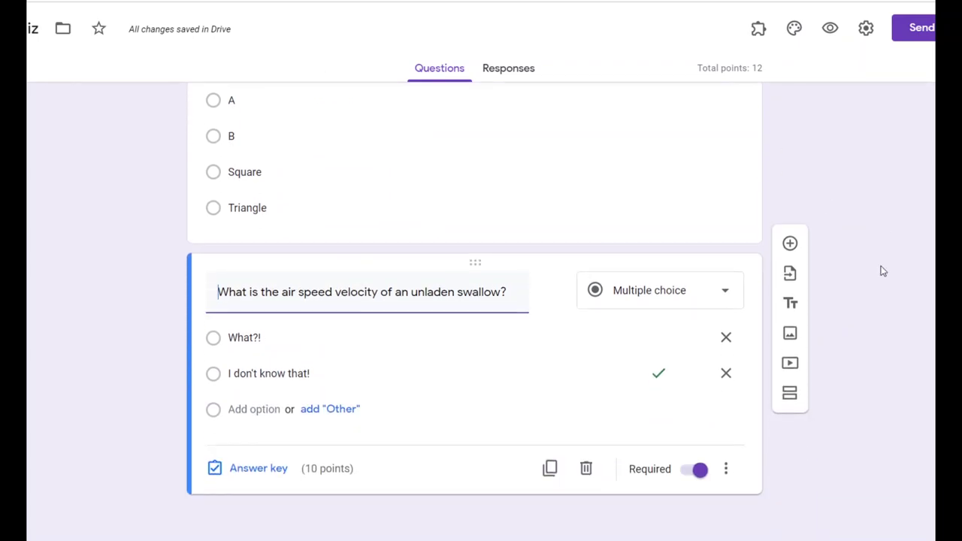
pyautogui.scroll(3, 883, 271)
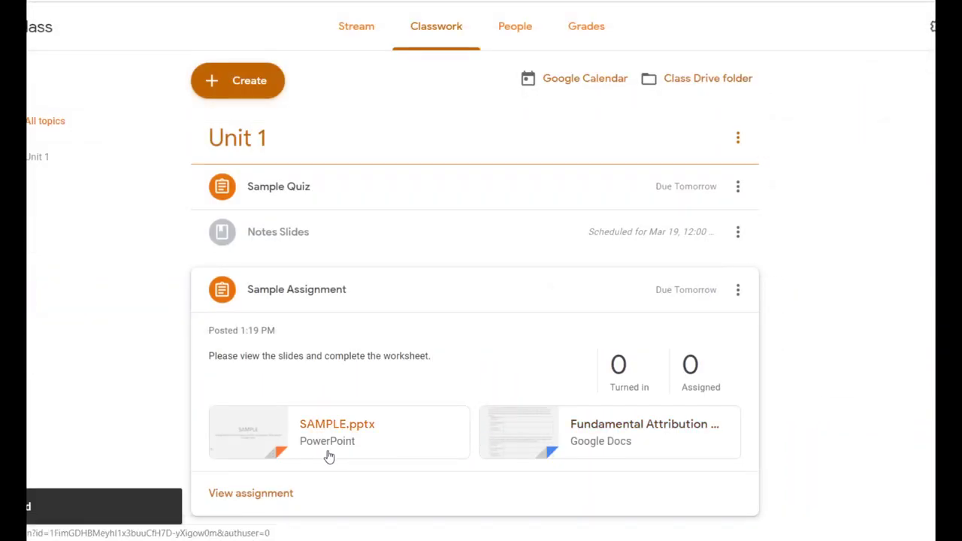
# - Open the Sample Quiz form from its post in the class Stream and look over the questions as respondents see them
pyautogui.click(340, 28)
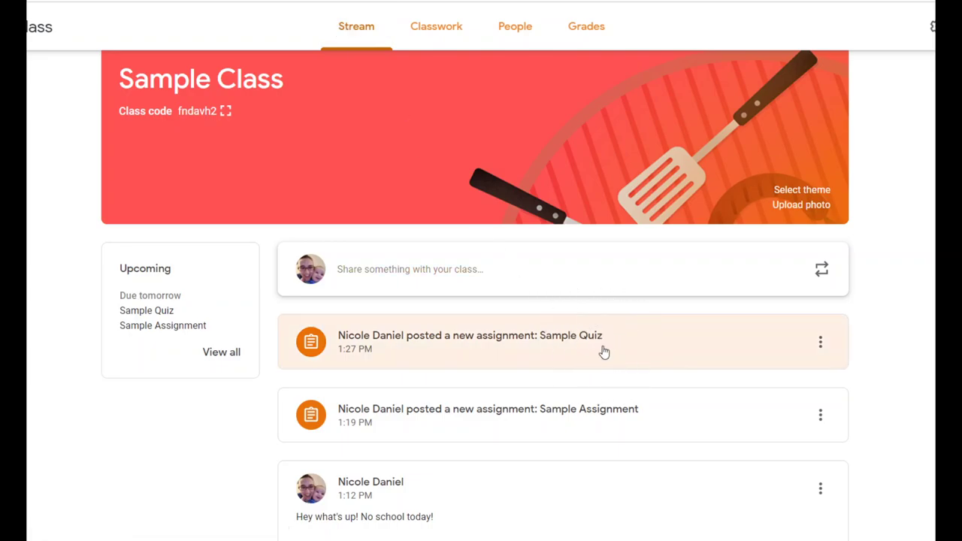
pyautogui.click(603, 352)
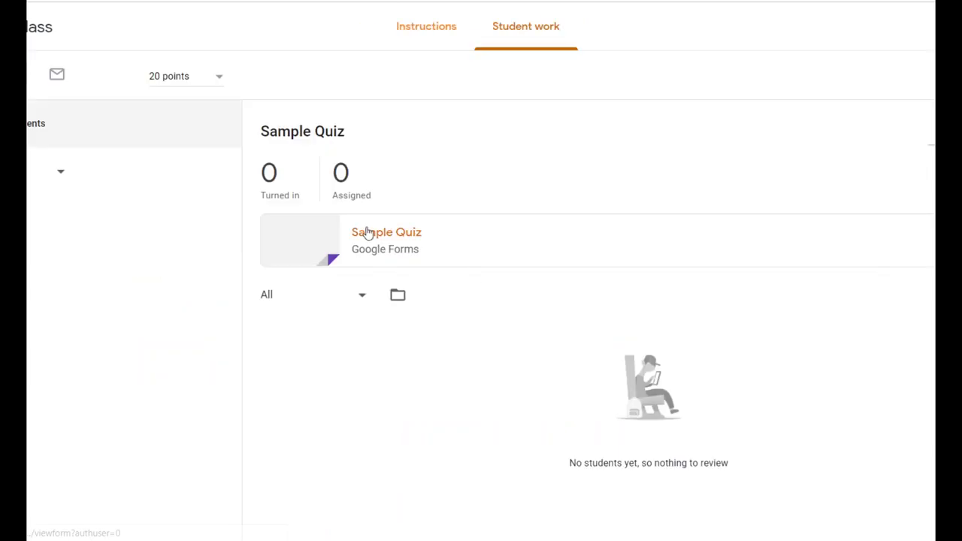
pyautogui.click(371, 238)
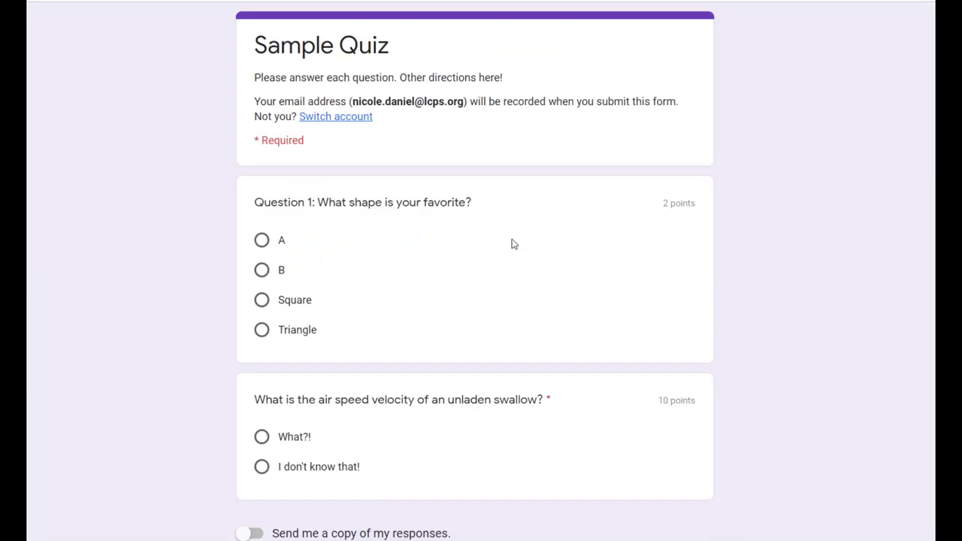
pyautogui.click(749, 269)
pyautogui.scroll(-2, 742, 147)
pyautogui.scroll(2, 368, 229)
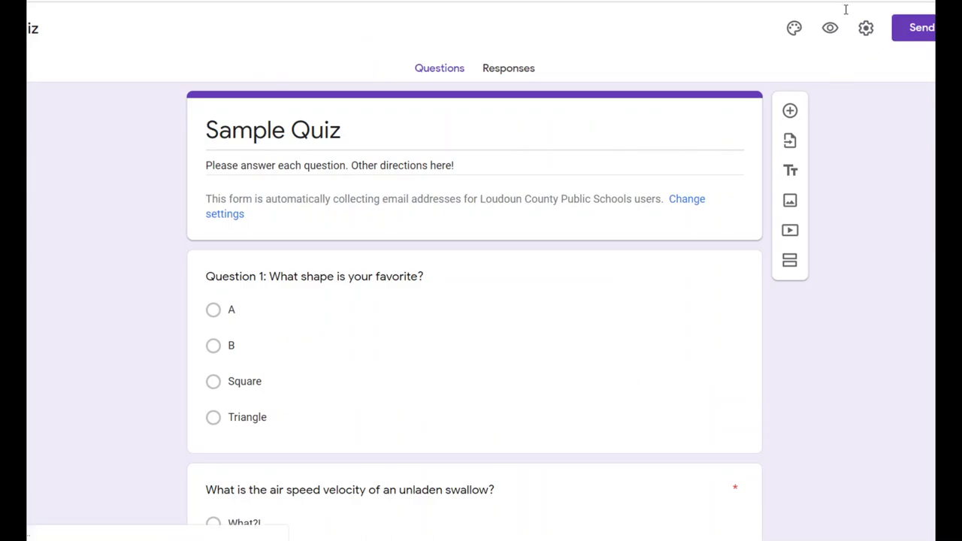
# - Turn off the limit to 1 response in the Sample Quiz form's general settings
pyautogui.click(865, 30)
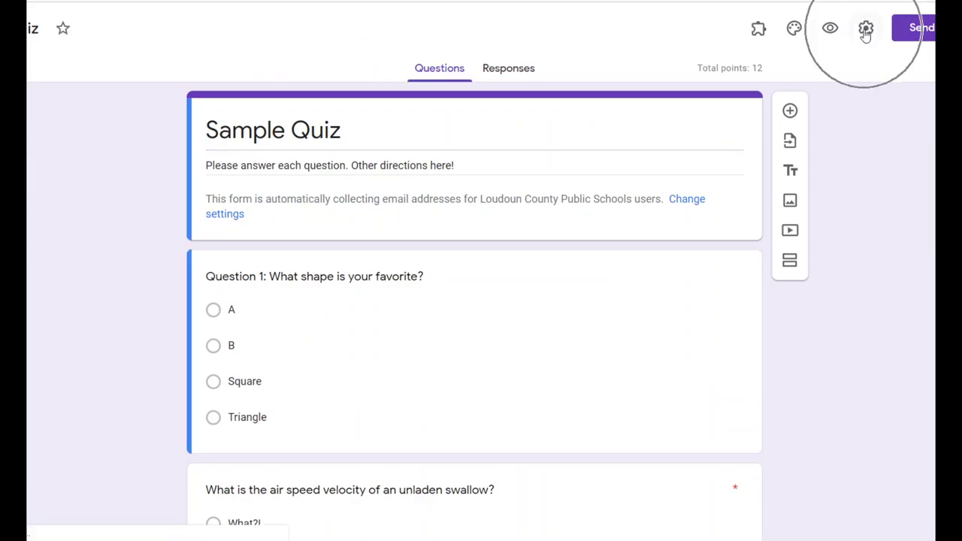
pyautogui.click(792, 36)
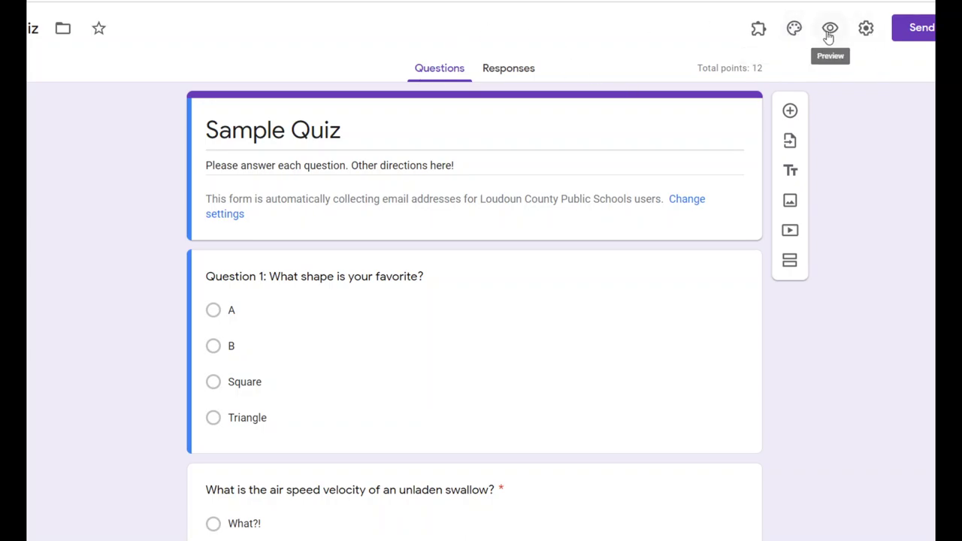
pyautogui.click(868, 32)
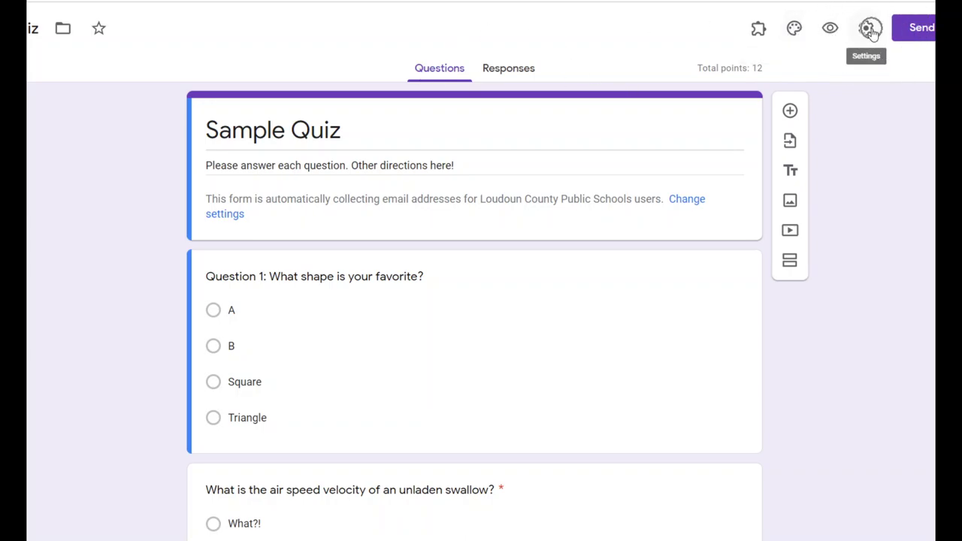
pyautogui.click(867, 30)
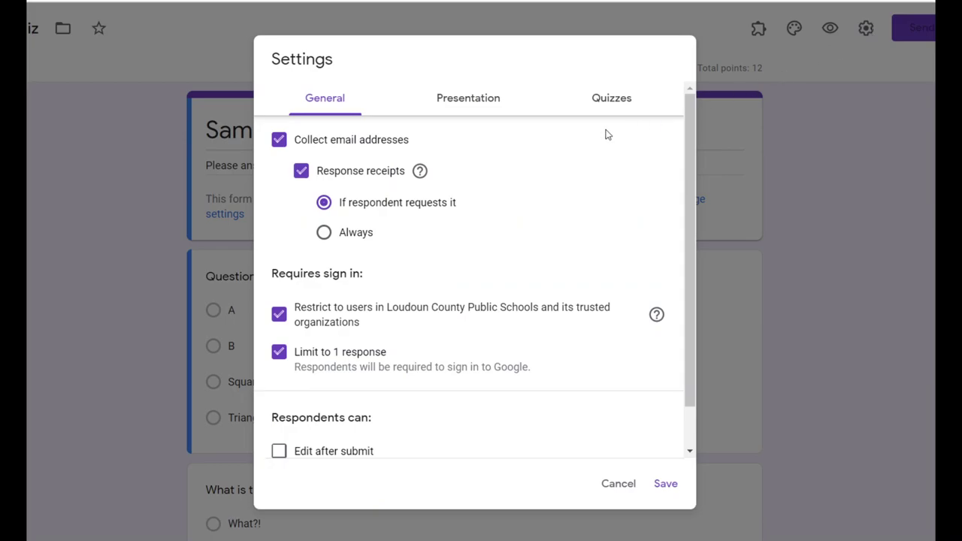
pyautogui.click(365, 140)
pyautogui.click(426, 362)
pyautogui.click(426, 361)
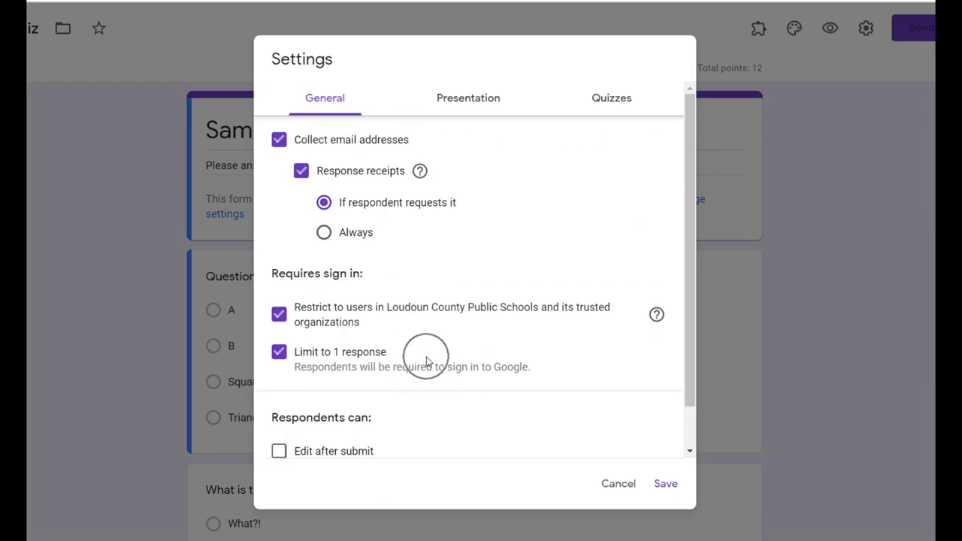
pyautogui.click(421, 323)
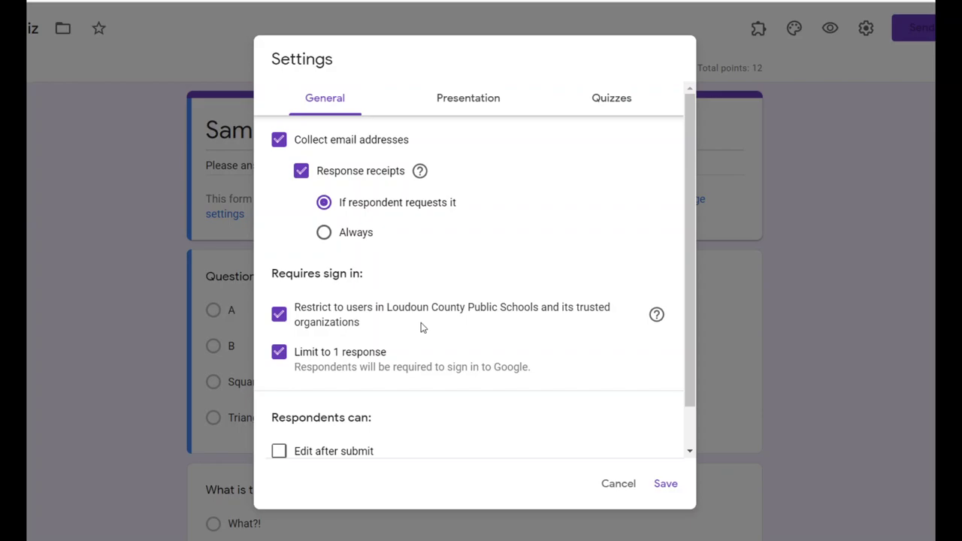
pyautogui.click(393, 359)
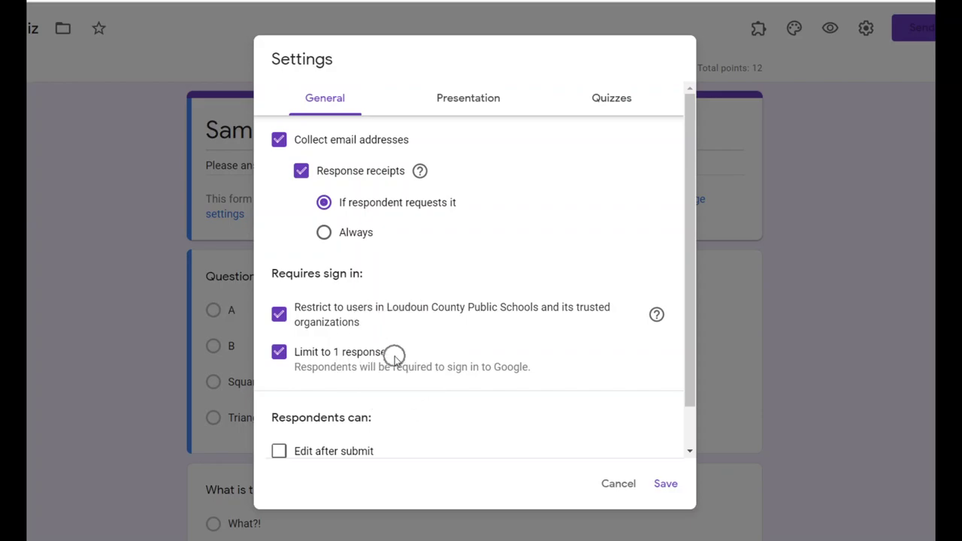
pyautogui.click(278, 353)
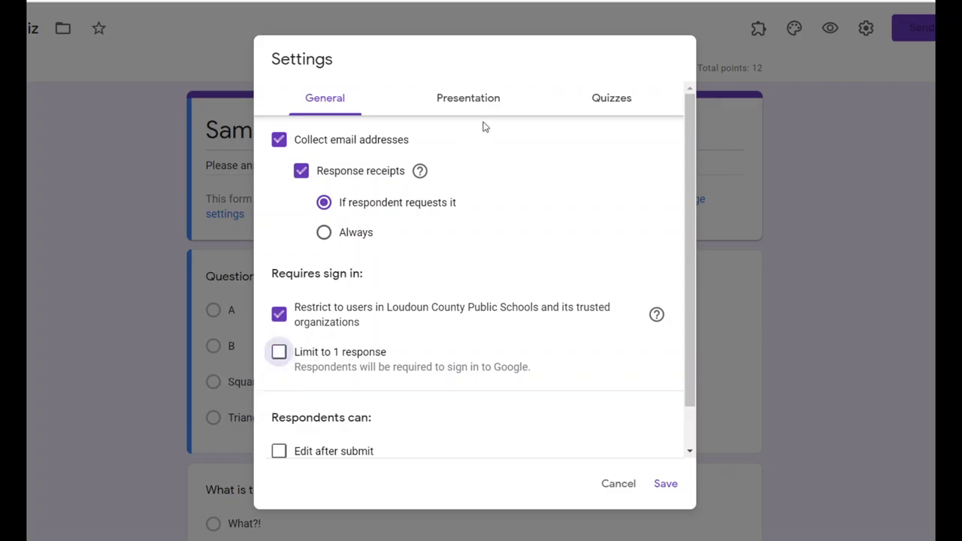
# - Review the form's quiz options for locked mode, grade release and what respondents can see, and save the settings
pyautogui.click(626, 112)
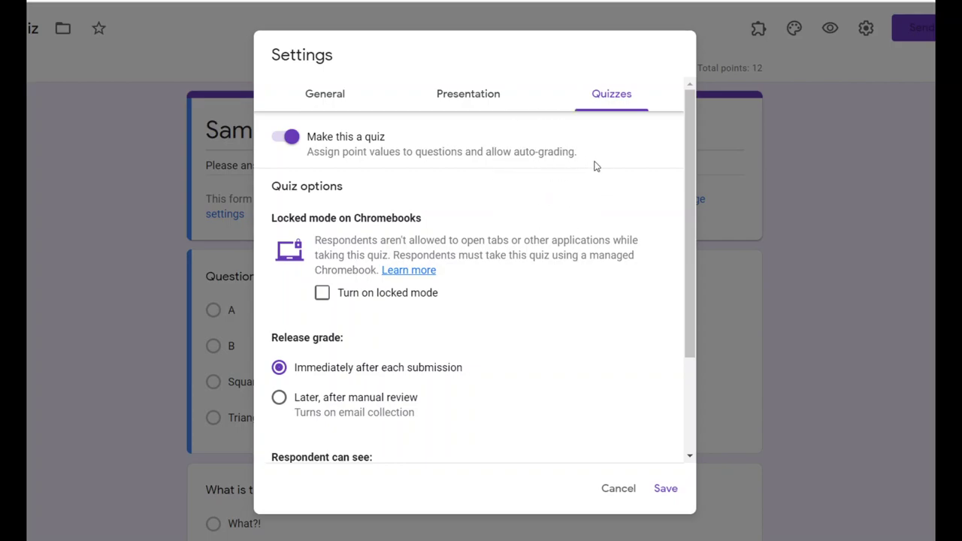
pyautogui.scroll(-2, 574, 329)
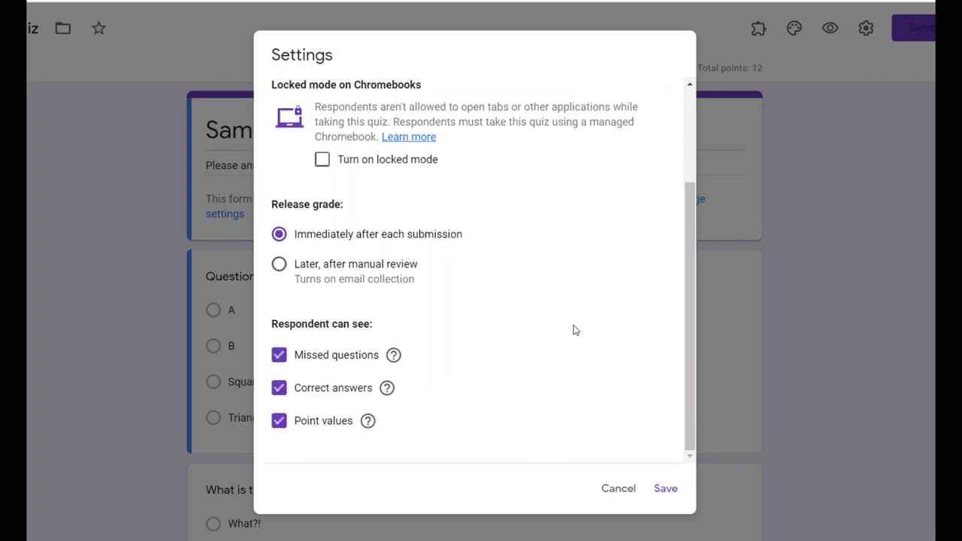
pyautogui.click(676, 498)
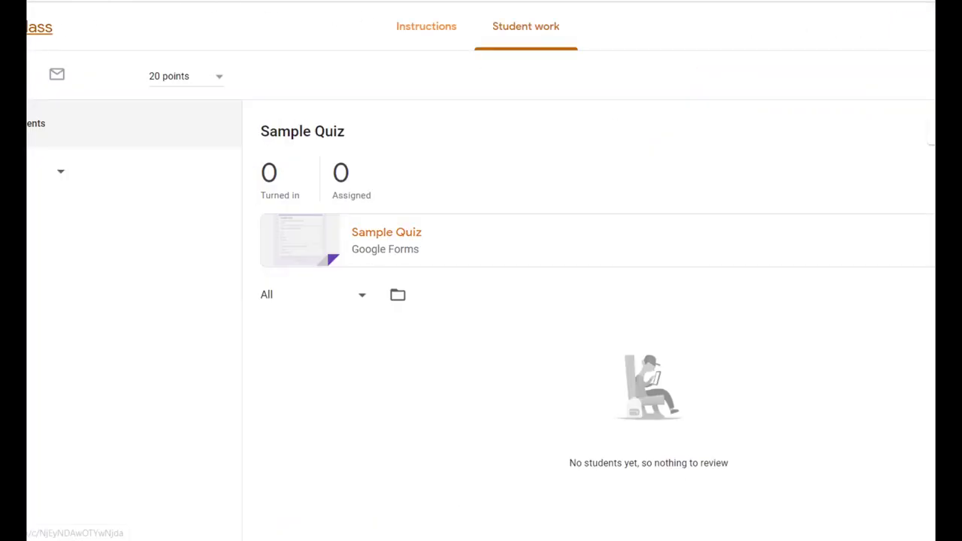
# - Create a short-answer question in the Sample Class classwork that asks for the students' favorite color
pyautogui.click(31, 31)
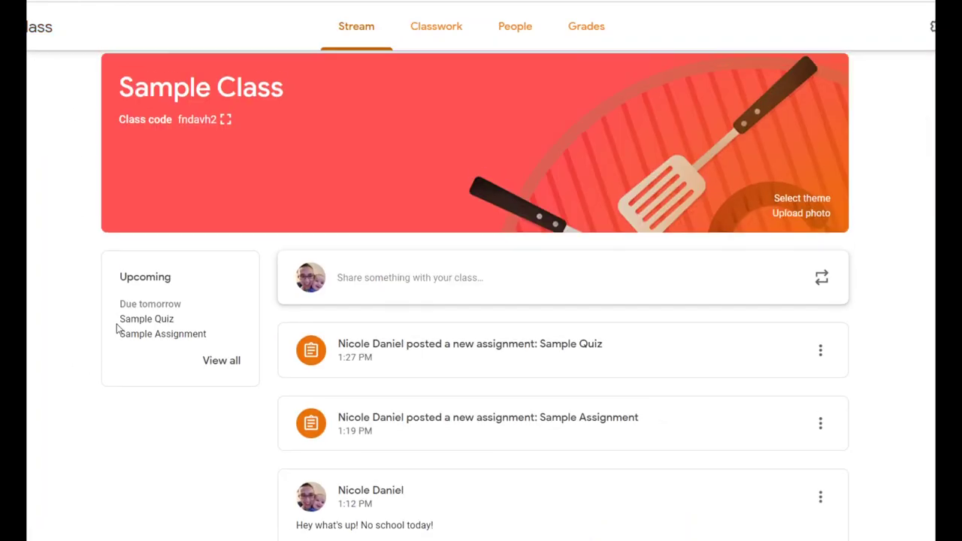
pyautogui.click(454, 29)
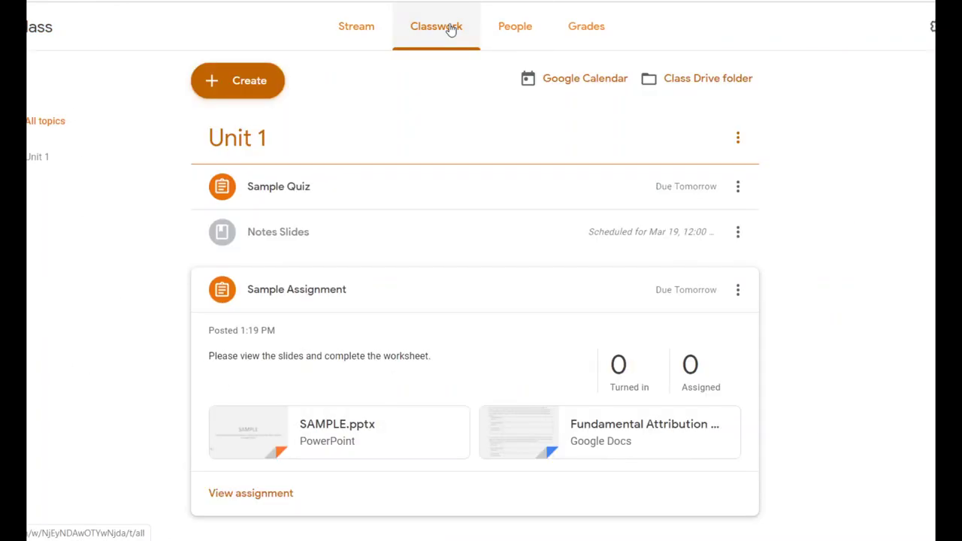
pyautogui.click(239, 98)
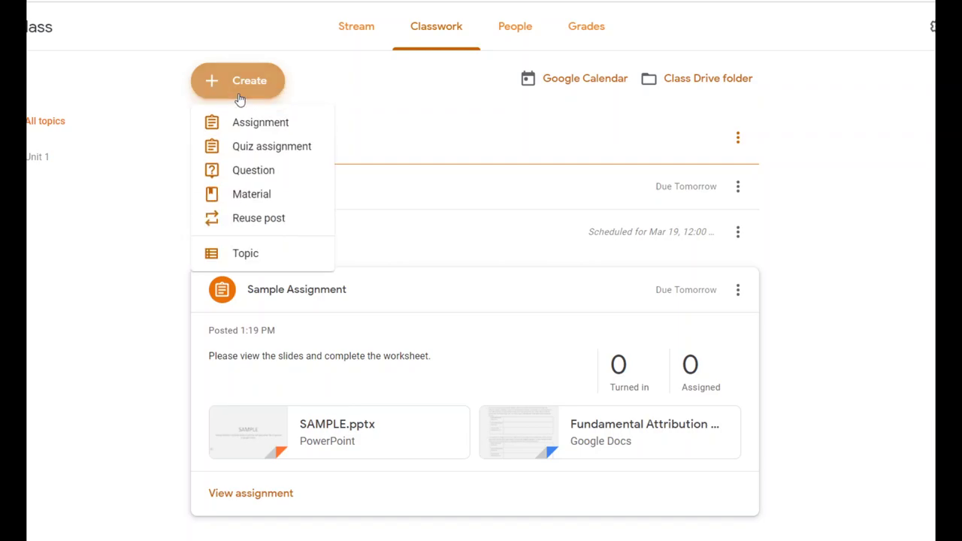
pyautogui.click(293, 177)
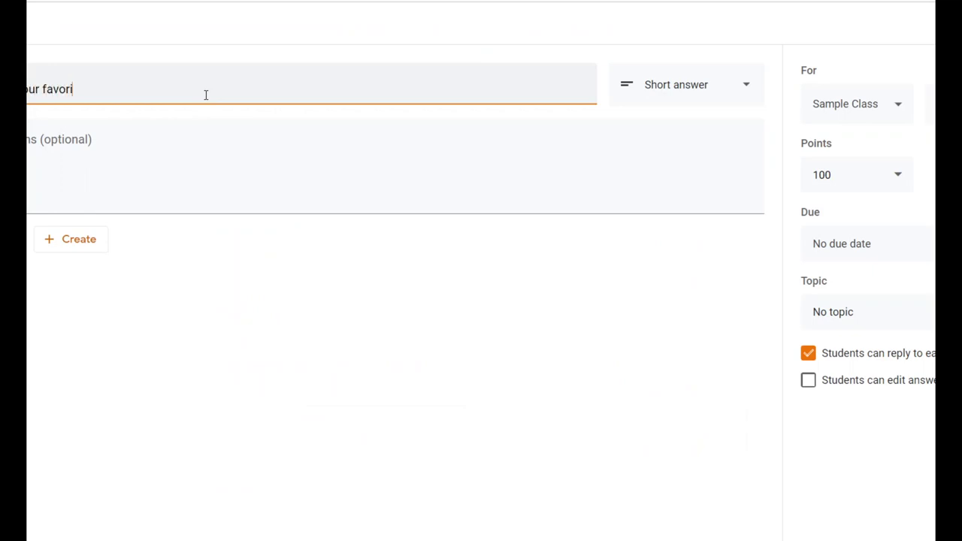
pyautogui.write('te color?')
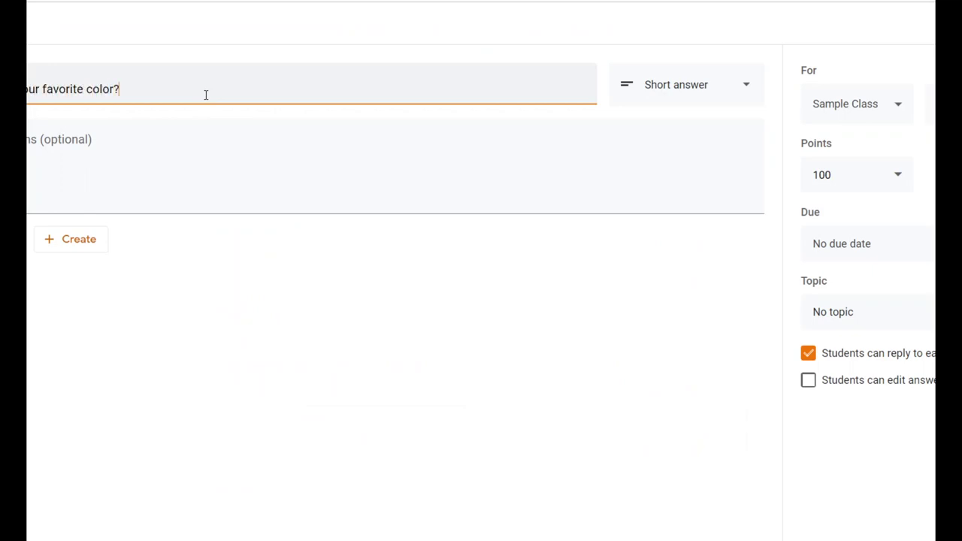
# - Add question instructions about the comments that end with "and reply to one other student's comment."
pyautogui.click(192, 164)
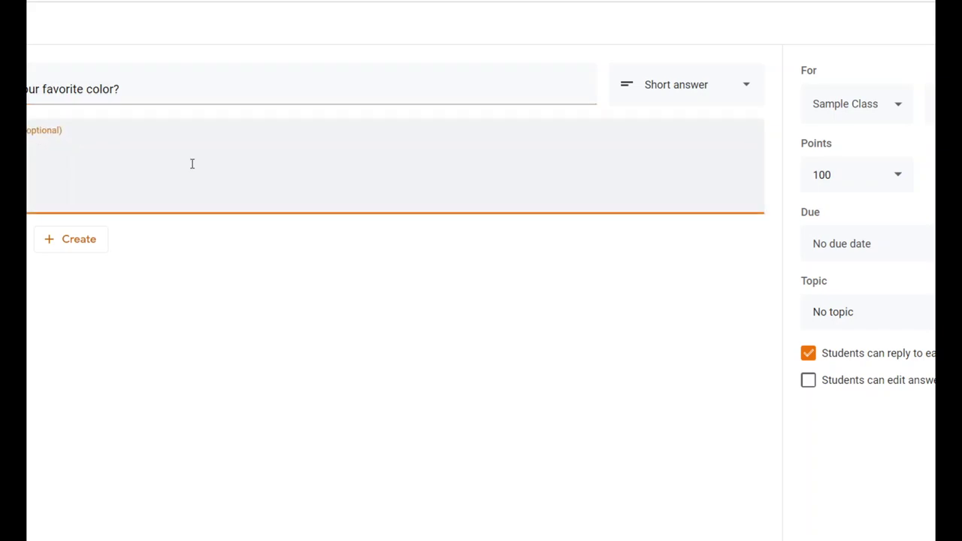
pyautogui.write('mments and')
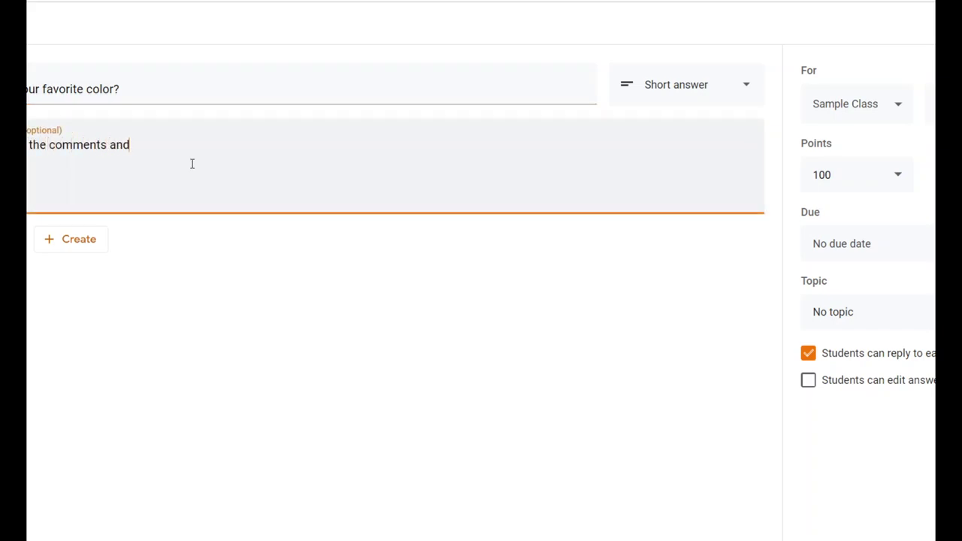
pyautogui.write(' reply to one o')
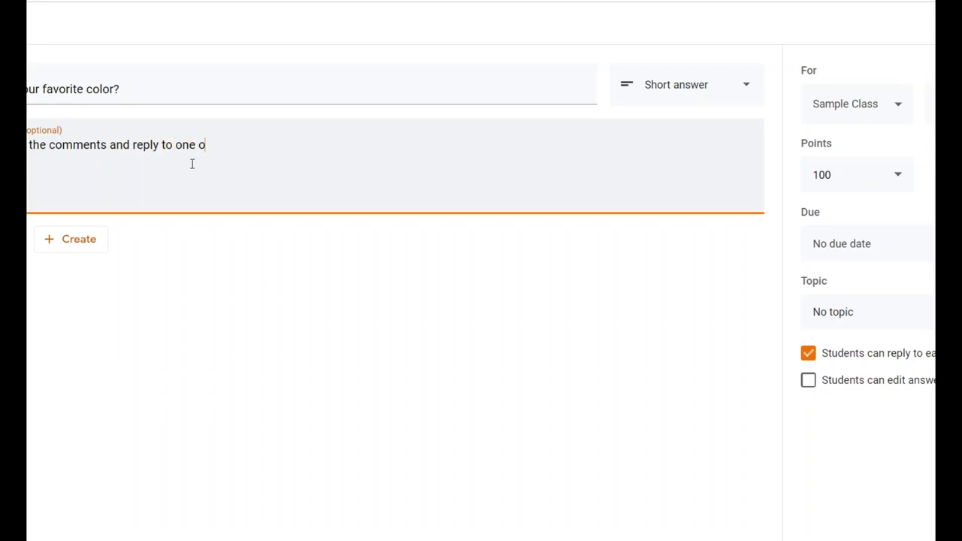
pyautogui.write("ther student's comment.")
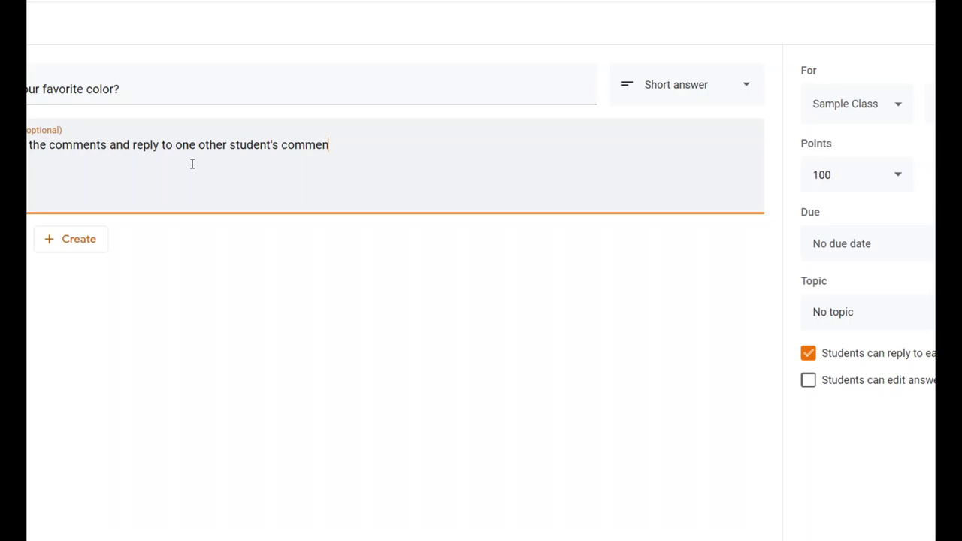
# - Make the favorite color question ungraded and set its due date to Mar 20, 2020
pyautogui.click(864, 175)
pyautogui.click(838, 214)
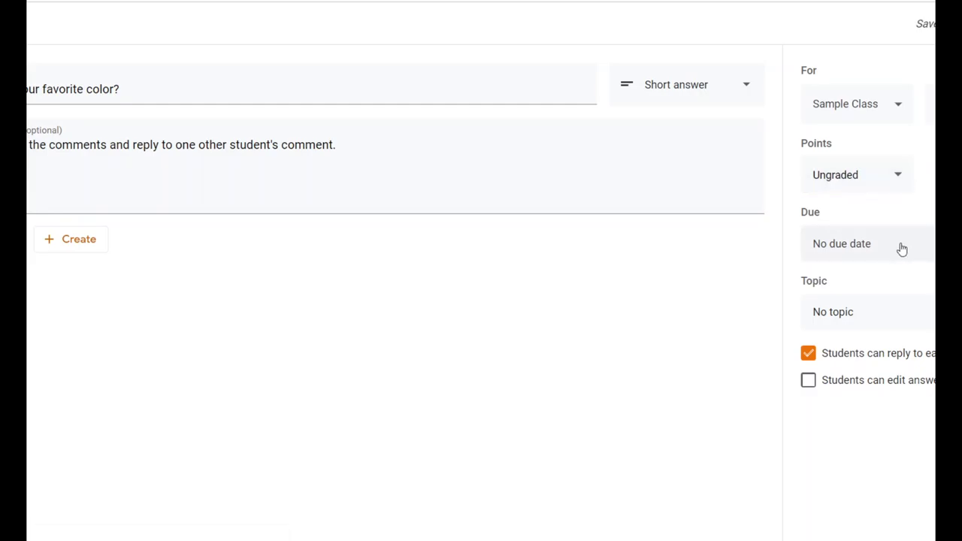
pyautogui.click(863, 246)
pyautogui.click(871, 299)
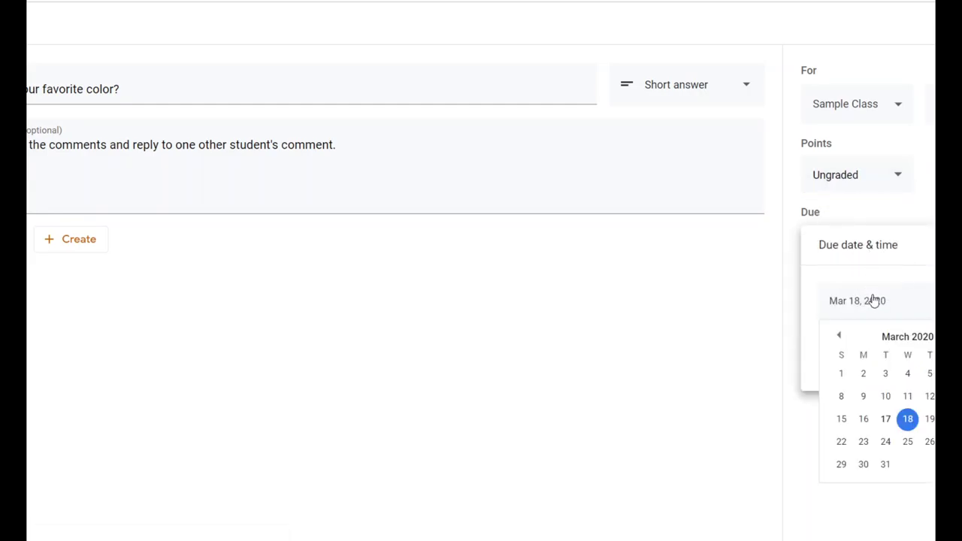
pyautogui.click(951, 418)
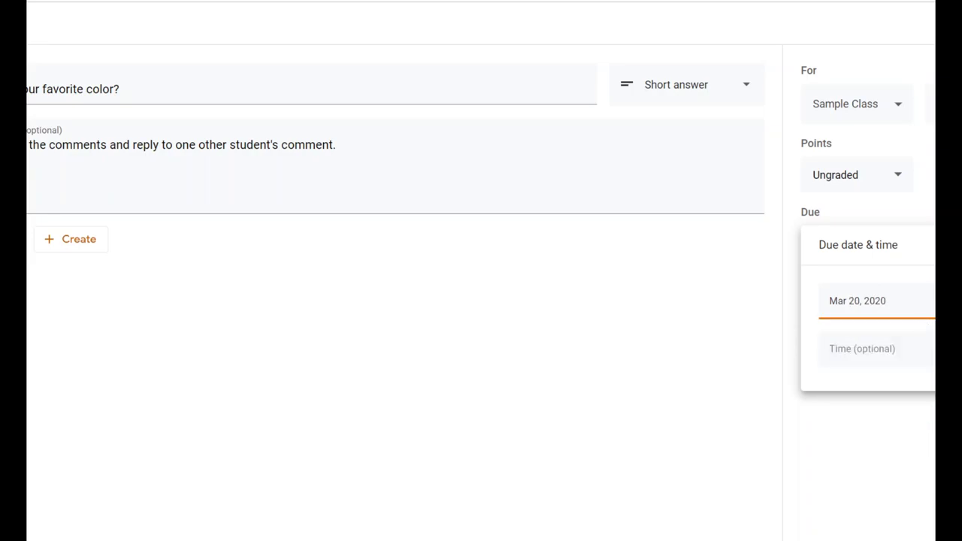
pyautogui.press('Escape')
# - Assign the favorite color question to the Unit 1 topic
pyautogui.click(928, 316)
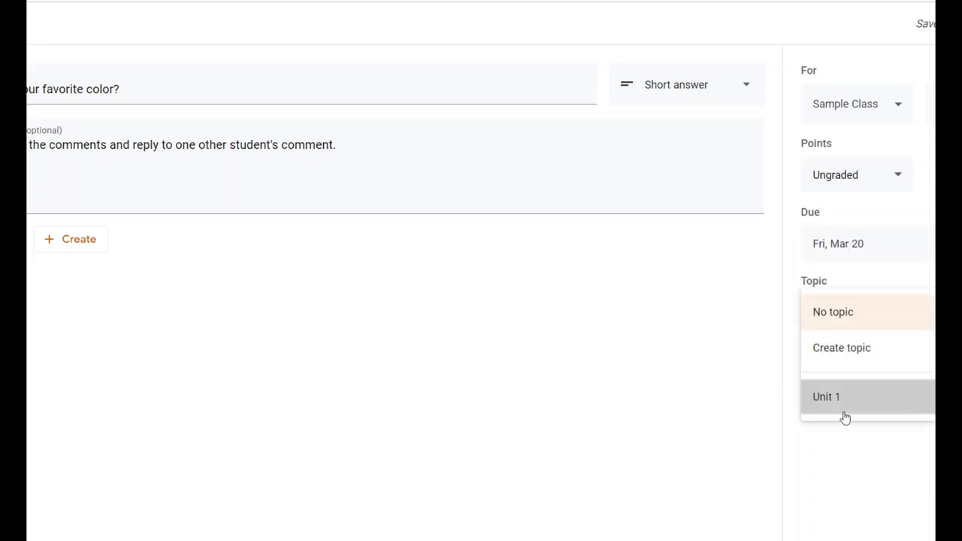
pyautogui.click(843, 409)
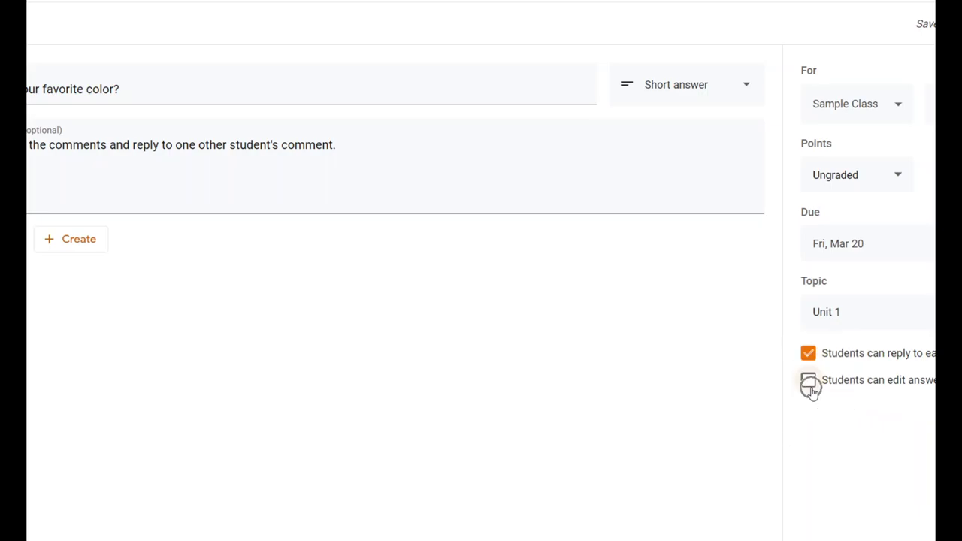
pyautogui.click(799, 382)
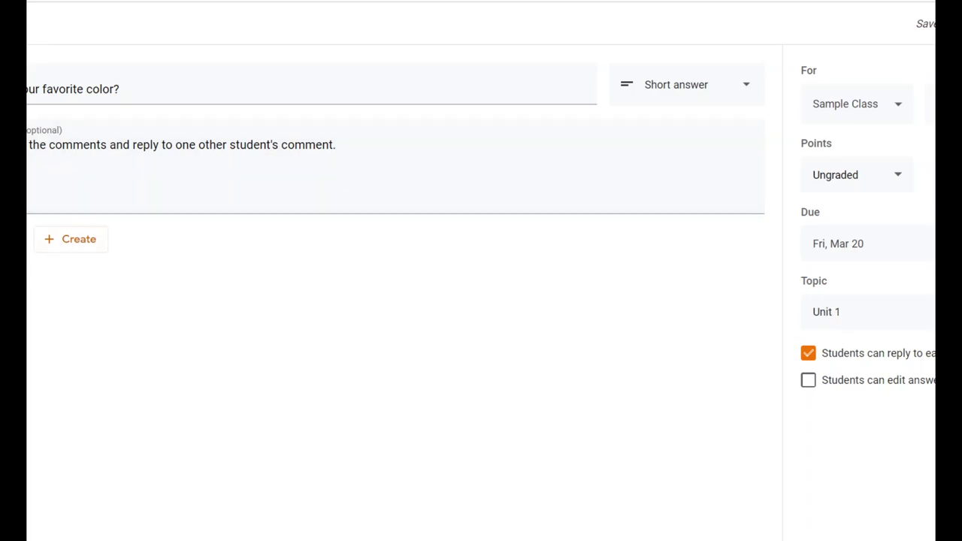
# - Search YouTube for "monty python" and attach the video "Monty Python - The Black Knight - Tis But A Scratch" to the question
pyautogui.click(45, 239)
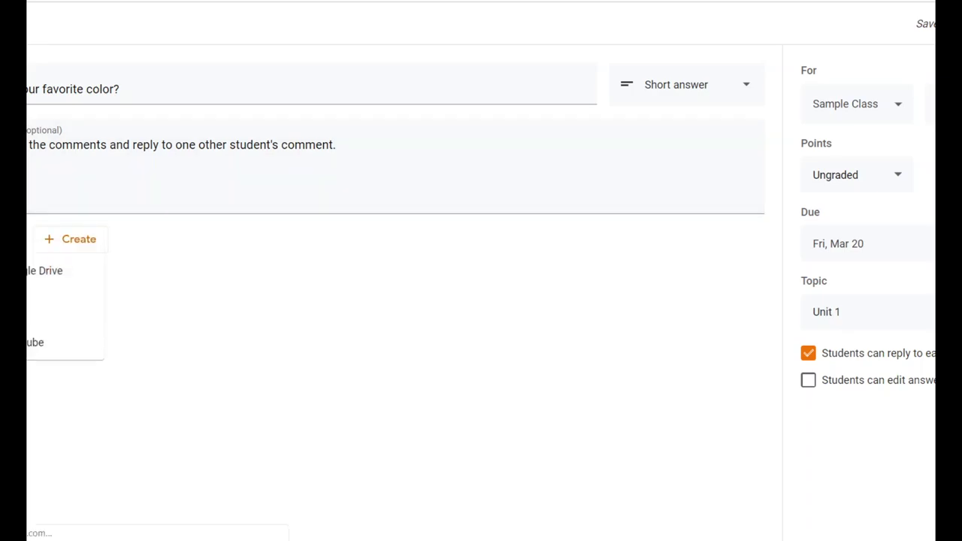
pyautogui.click(31, 344)
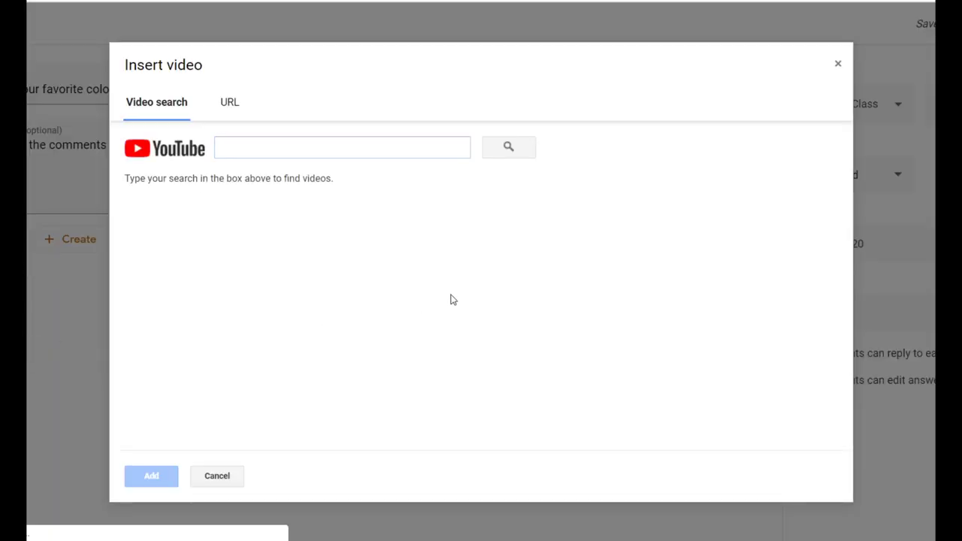
pyautogui.click(295, 153)
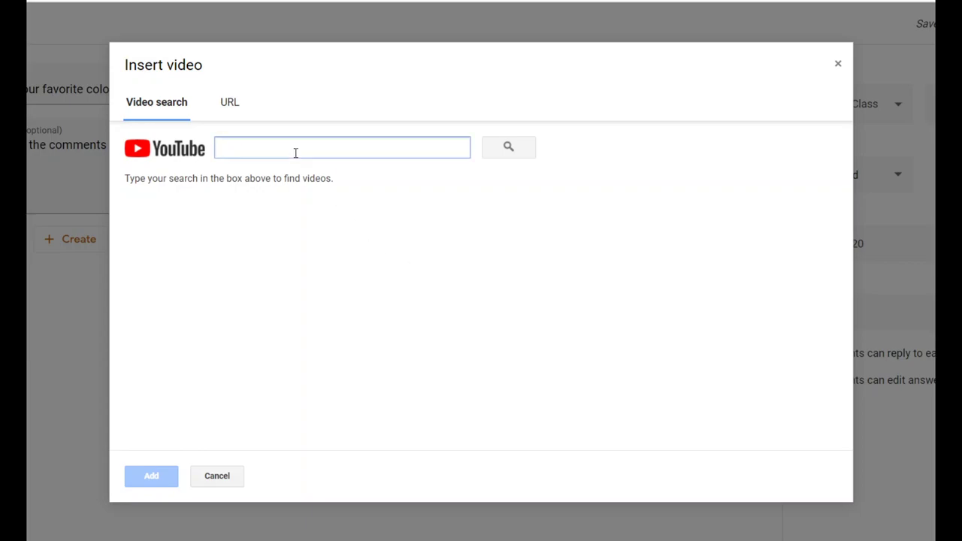
pyautogui.write('mont')
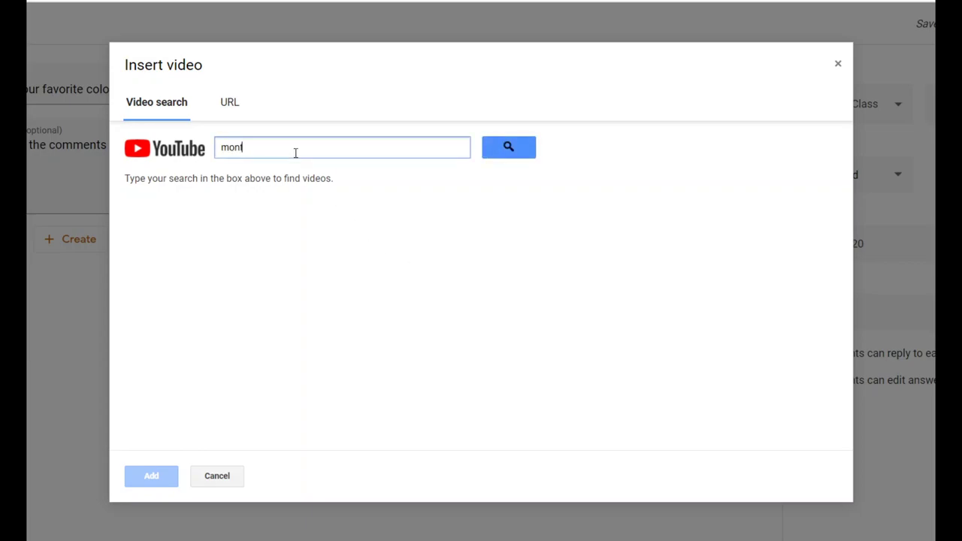
pyautogui.write('y python')
pyautogui.press('Return')
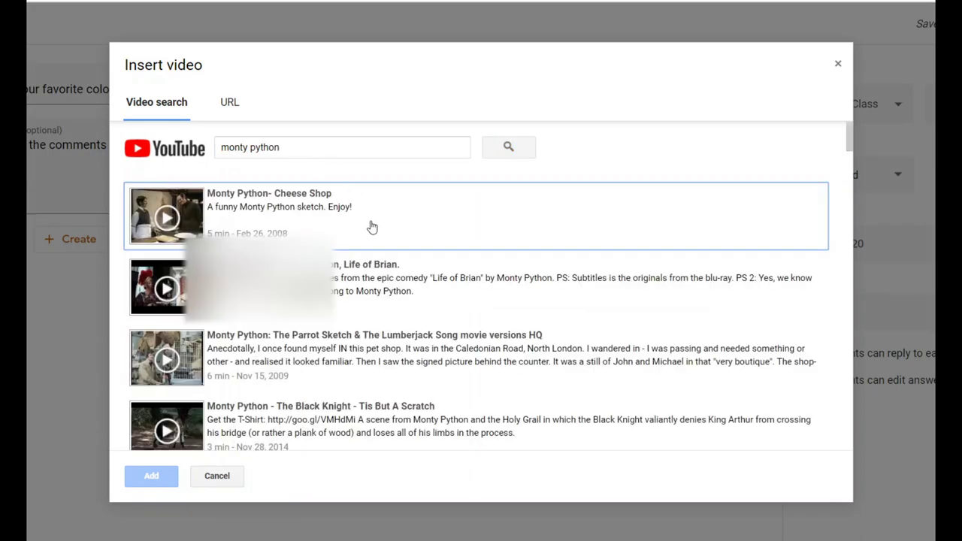
pyautogui.moveTo(319, 153); pyautogui.dragTo(99, 133)
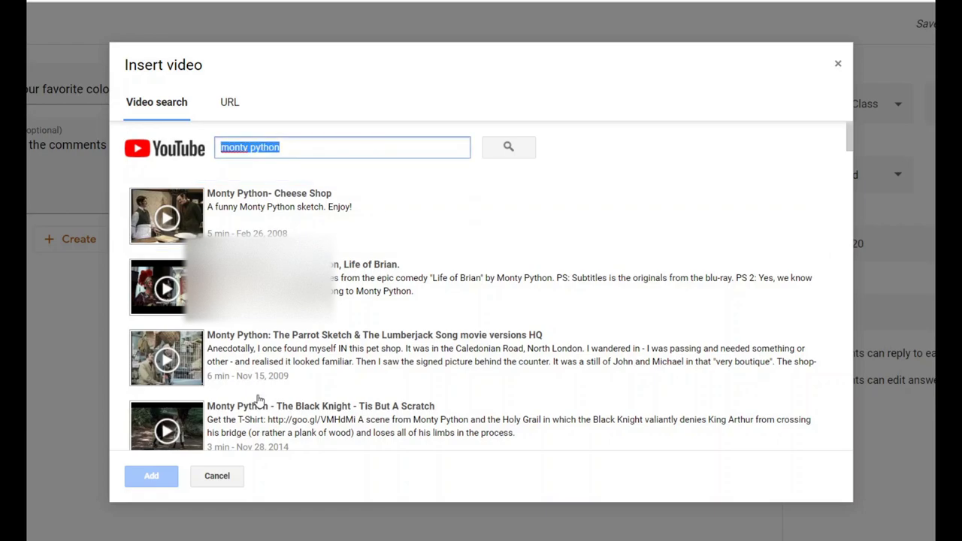
pyautogui.click(305, 408)
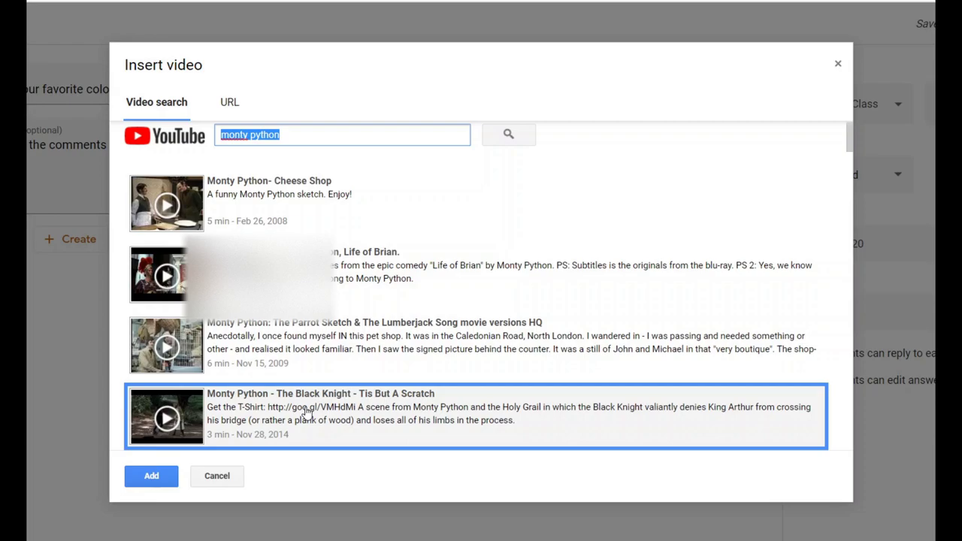
pyautogui.click(151, 475)
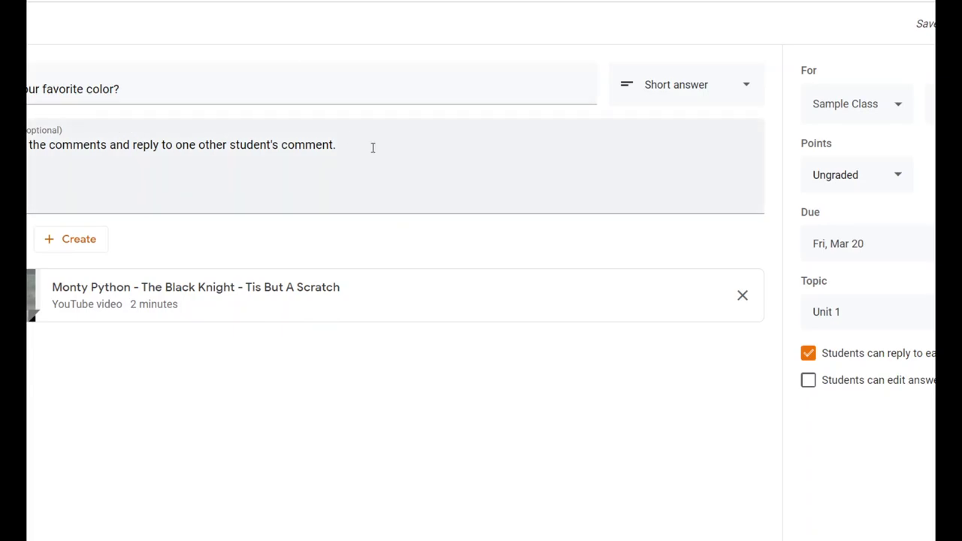
# - Reword the question instructions to begin with "Watch the video. Then, answer in the comments" and post the question
pyautogui.click(295, 142)
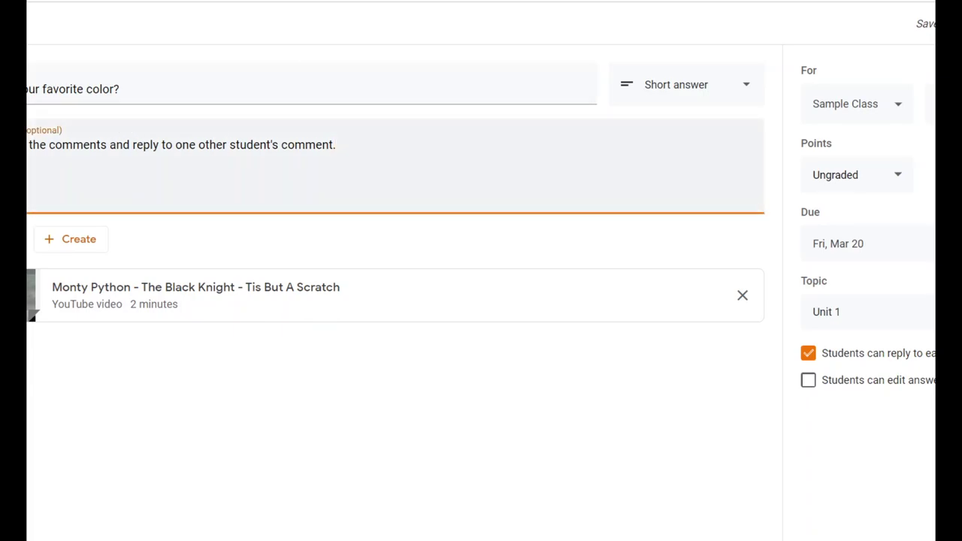
pyautogui.write('Answer in ')
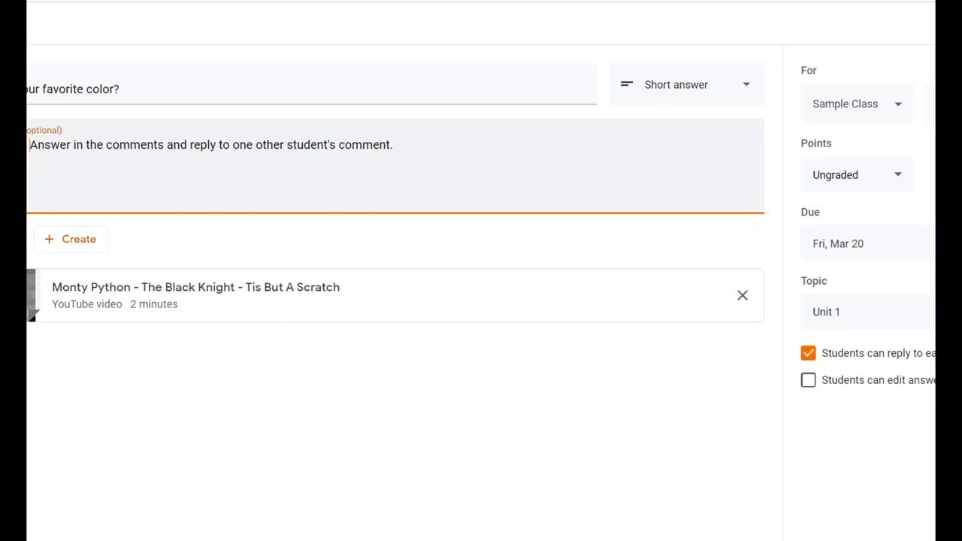
pyautogui.write('video. Then,')
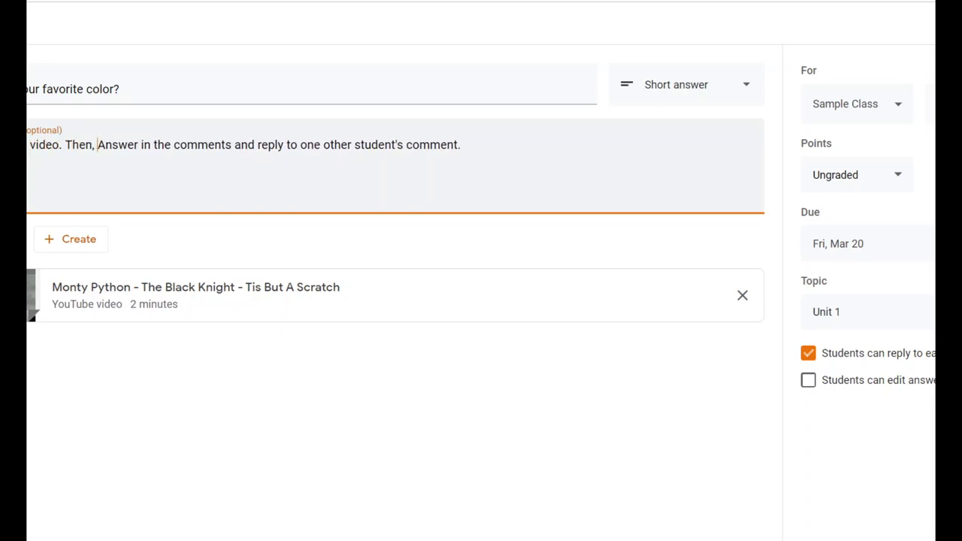
pyautogui.press('Delete')
pyautogui.write('a')
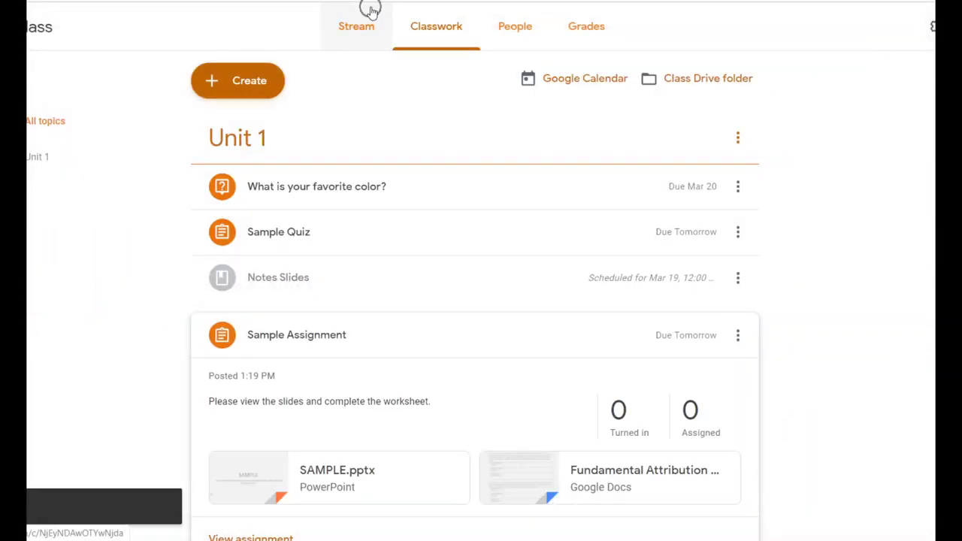
# - Open the favorite color question from the class stream and post the class comment "Blue. No, yellow!!" on it
pyautogui.click(369, 9)
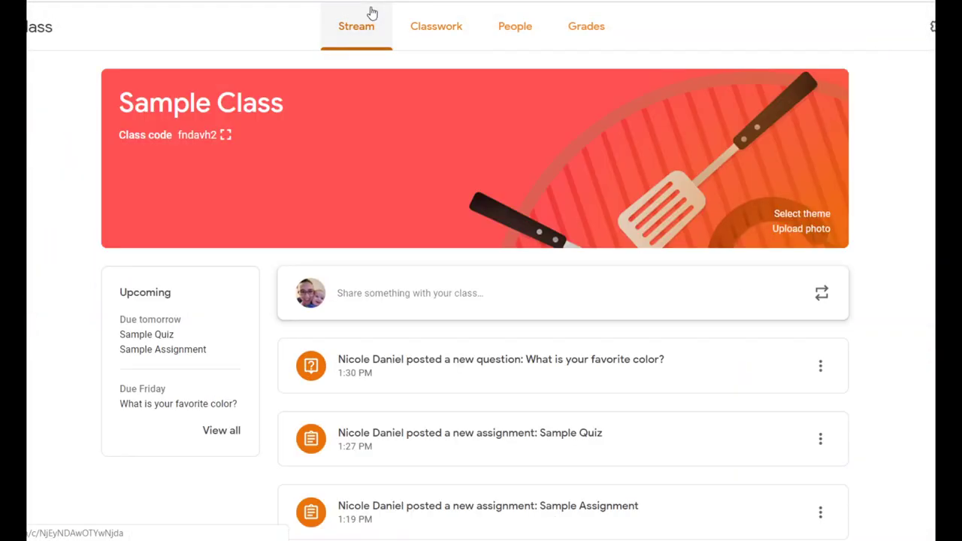
pyautogui.click(504, 390)
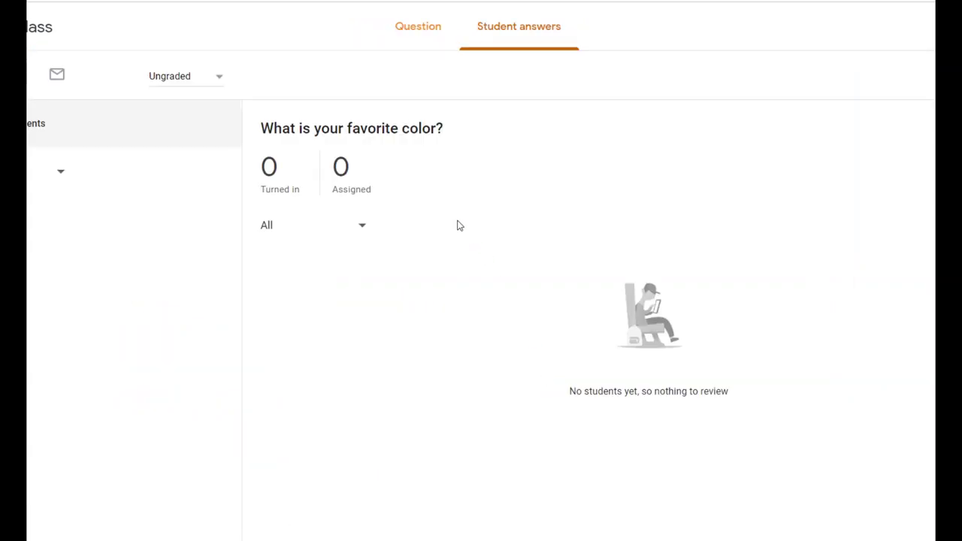
pyautogui.click(422, 45)
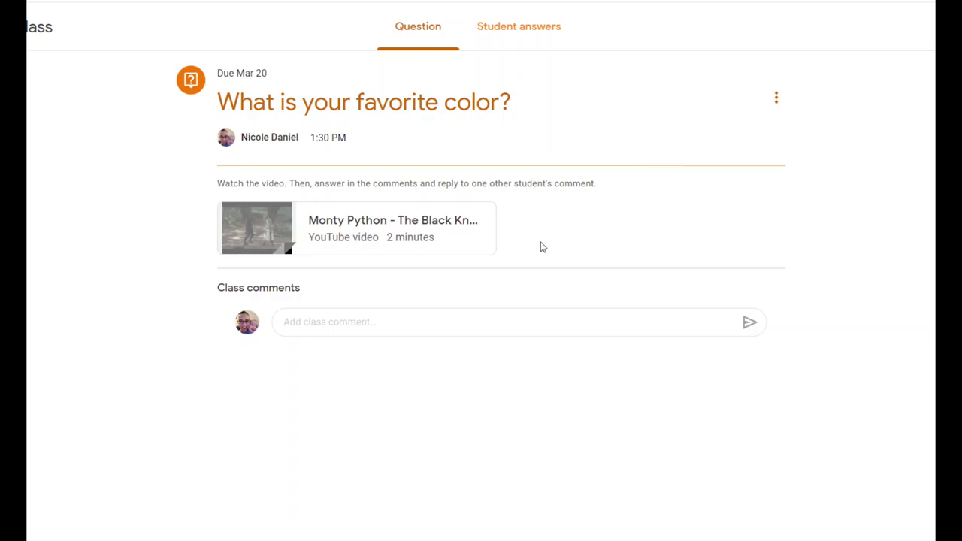
pyautogui.click(402, 320)
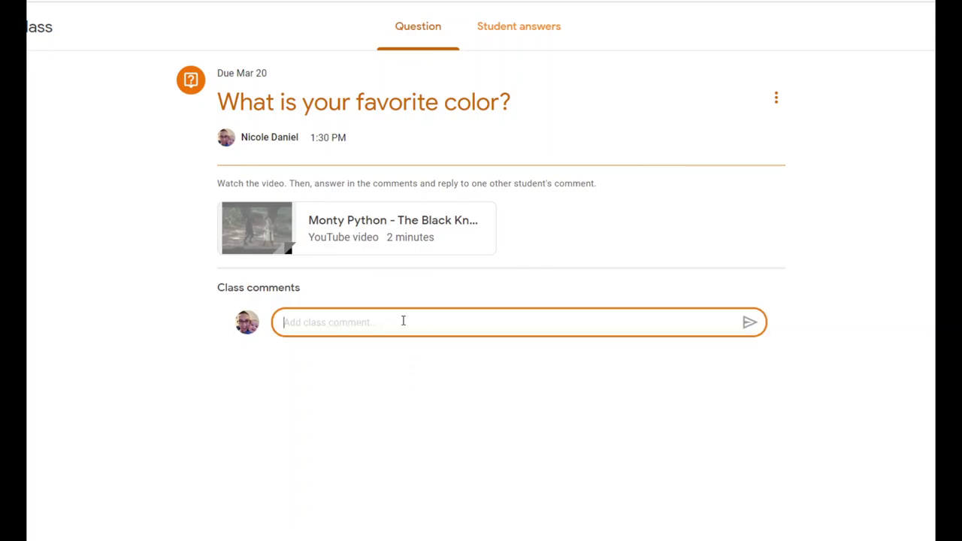
pyautogui.write('Blue. No, yellow')
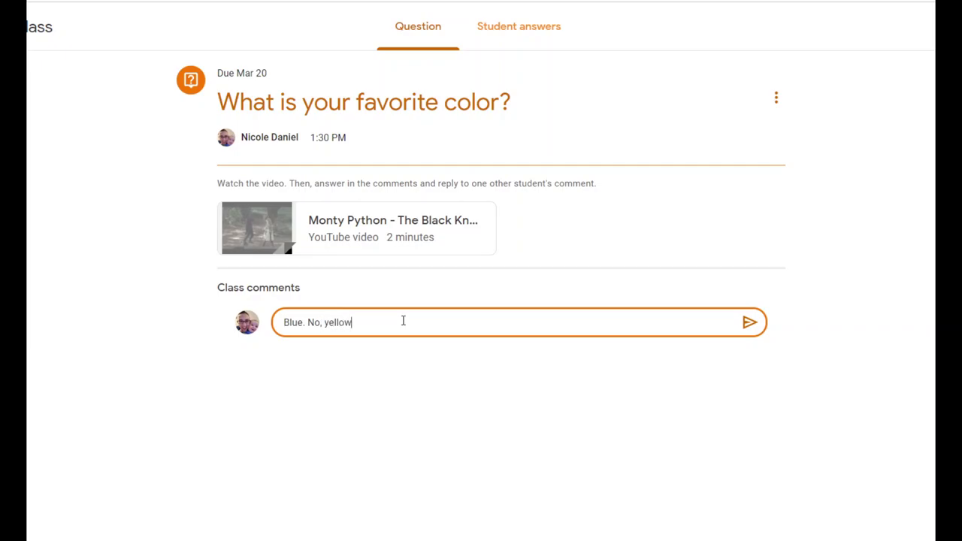
pyautogui.write('!!')
pyautogui.click(751, 324)
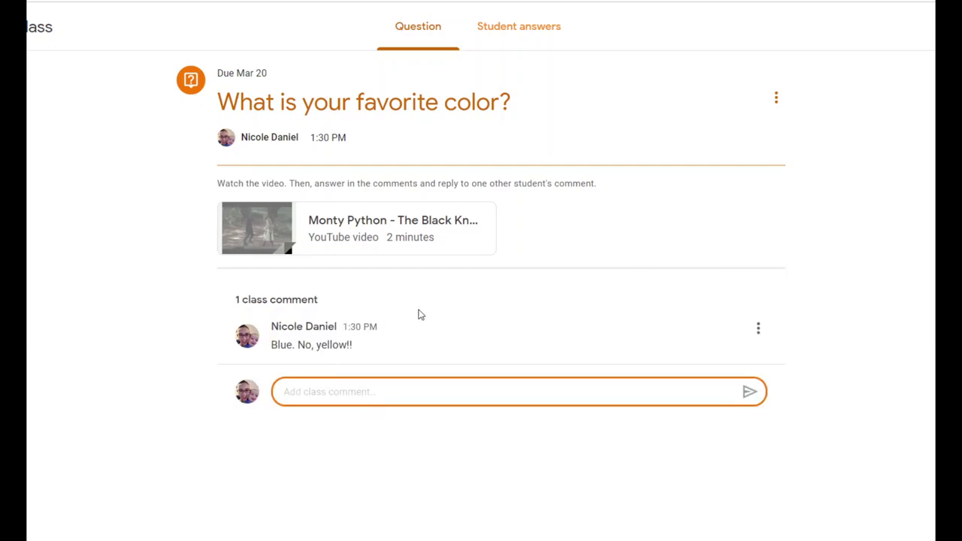
pyautogui.click(408, 338)
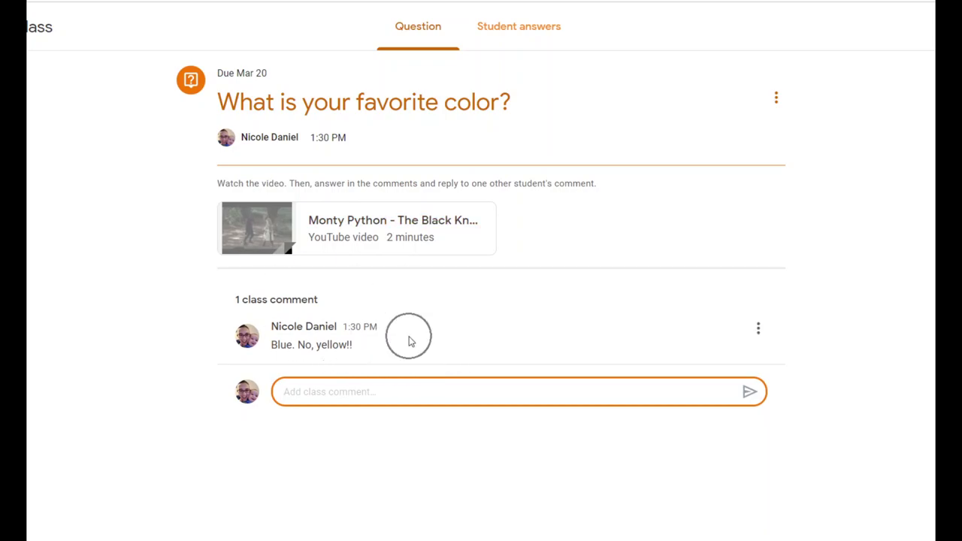
# - Review the posts in the Sample Class stream and check the class's Grades page, then return to the stream
pyautogui.click(32, 27)
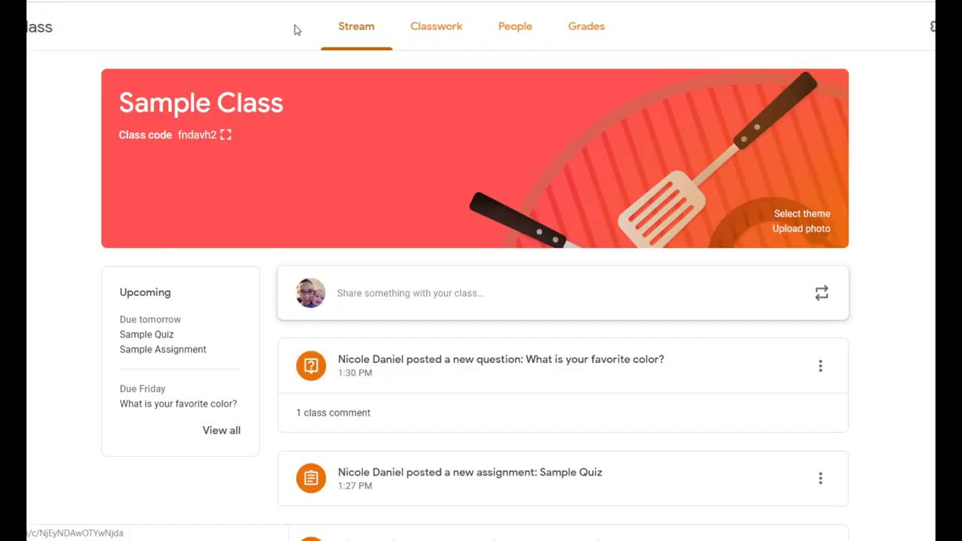
pyautogui.click(81, 293)
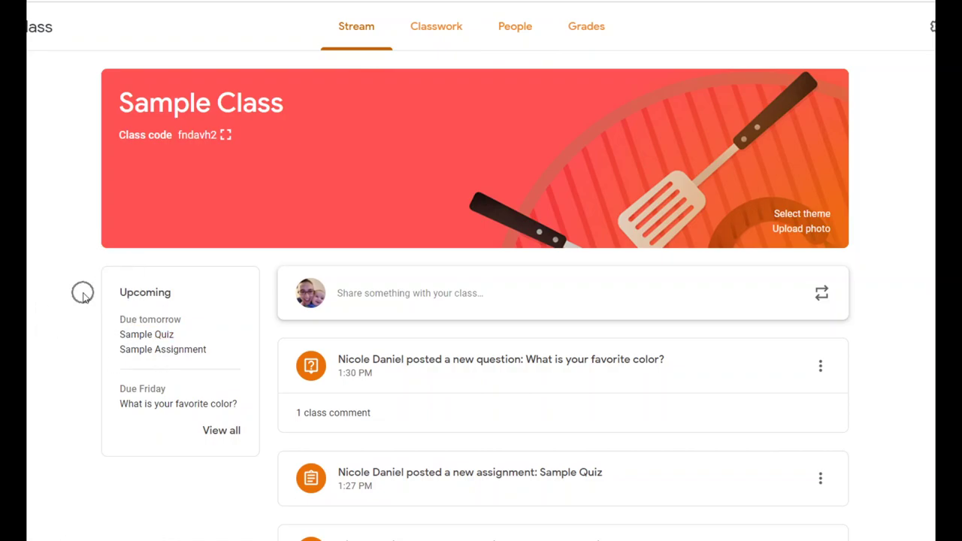
pyautogui.scroll(-2, 83, 296)
pyautogui.scroll(2, 84, 297)
pyautogui.click(567, 37)
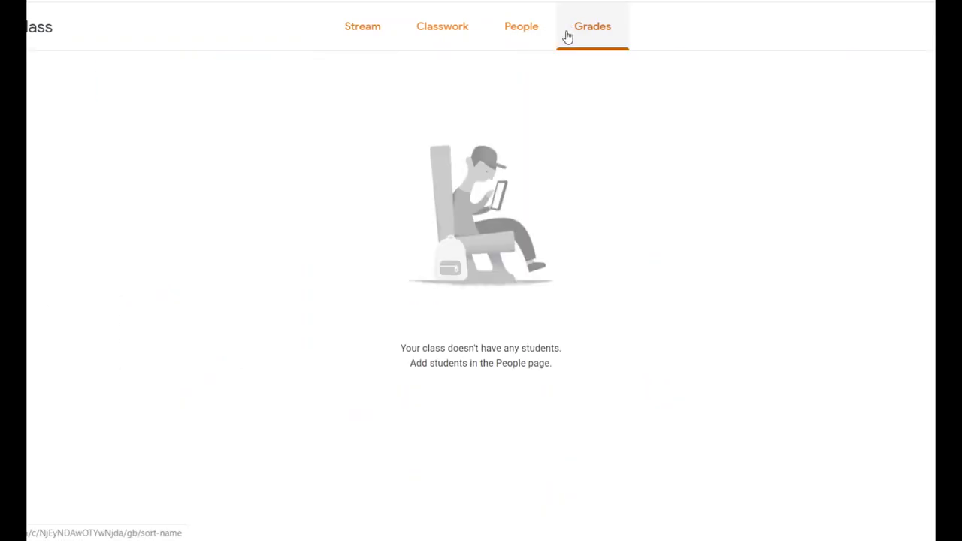
pyautogui.click(582, 254)
pyautogui.click(343, 36)
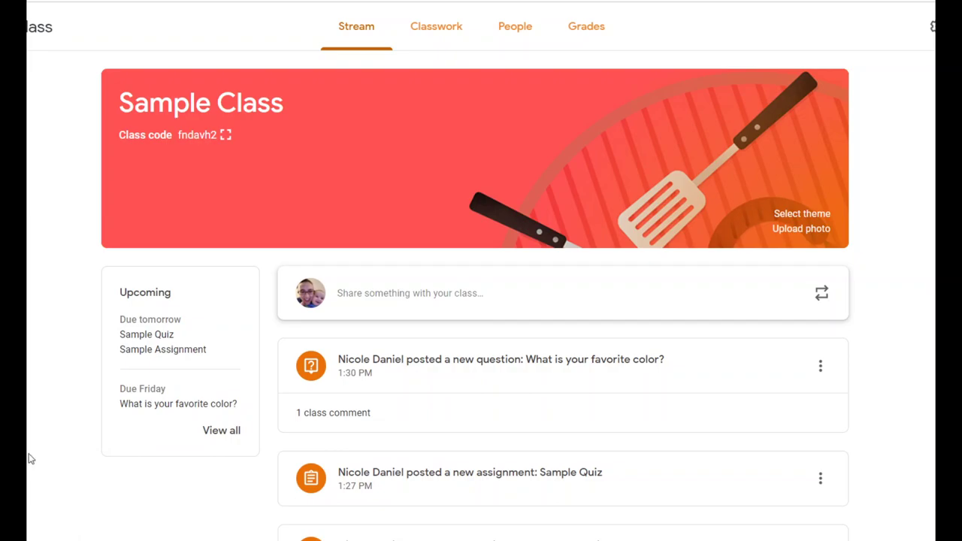
pyautogui.moveTo(146, 540)
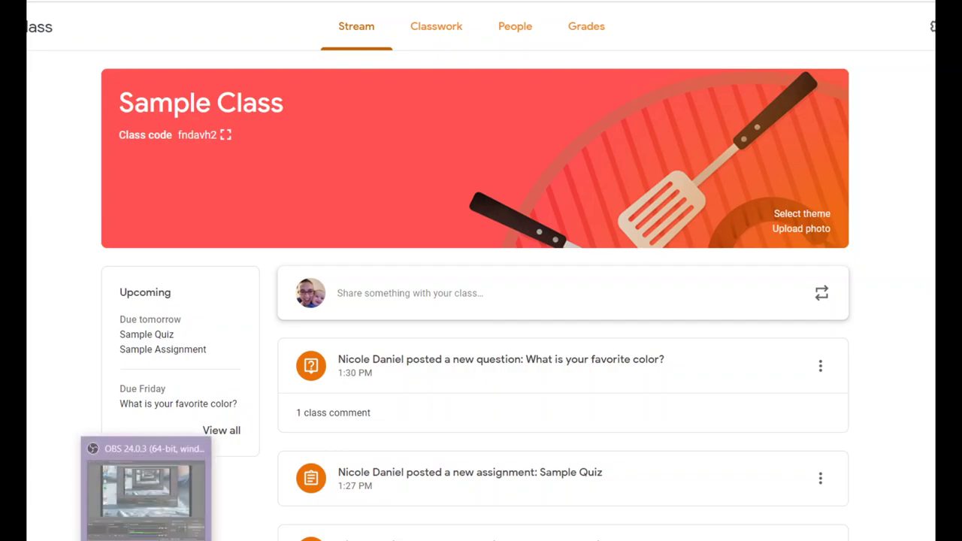
pyautogui.click(146, 496)
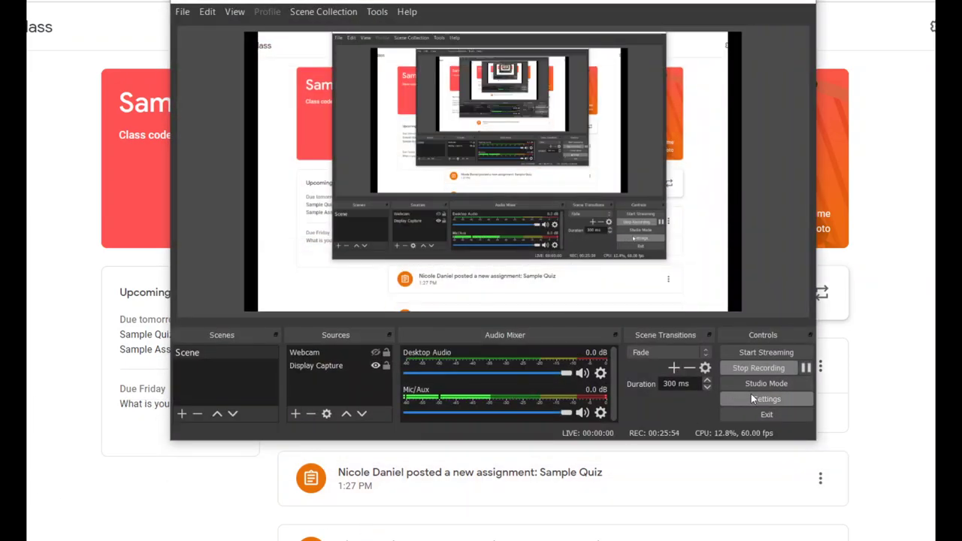